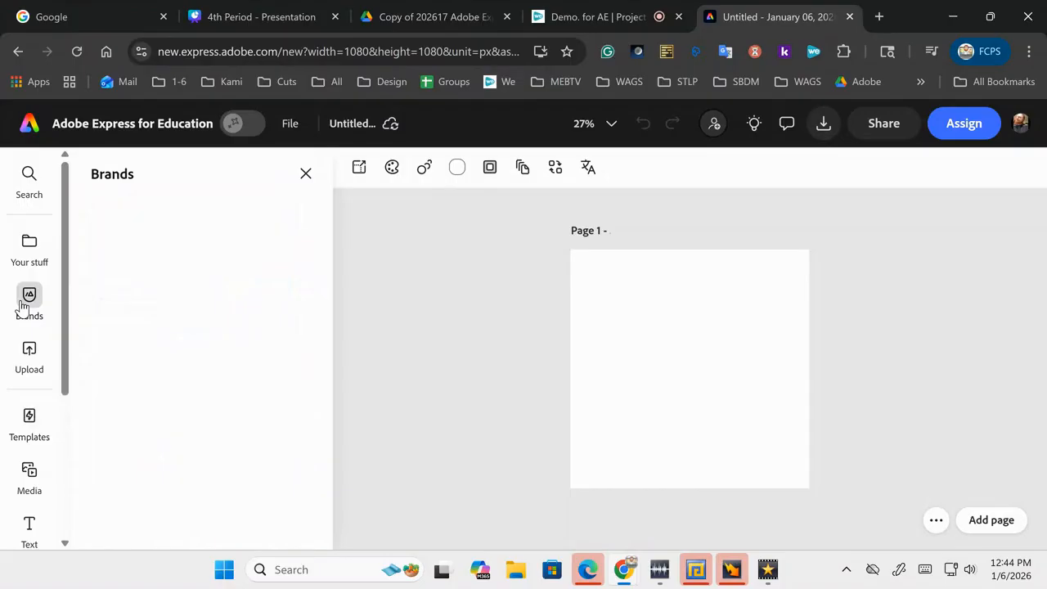
Step: Open the school's brand kit and scroll through its bear logos and colour palette
{"action": "left_click", "coordinate": [119, 311]}
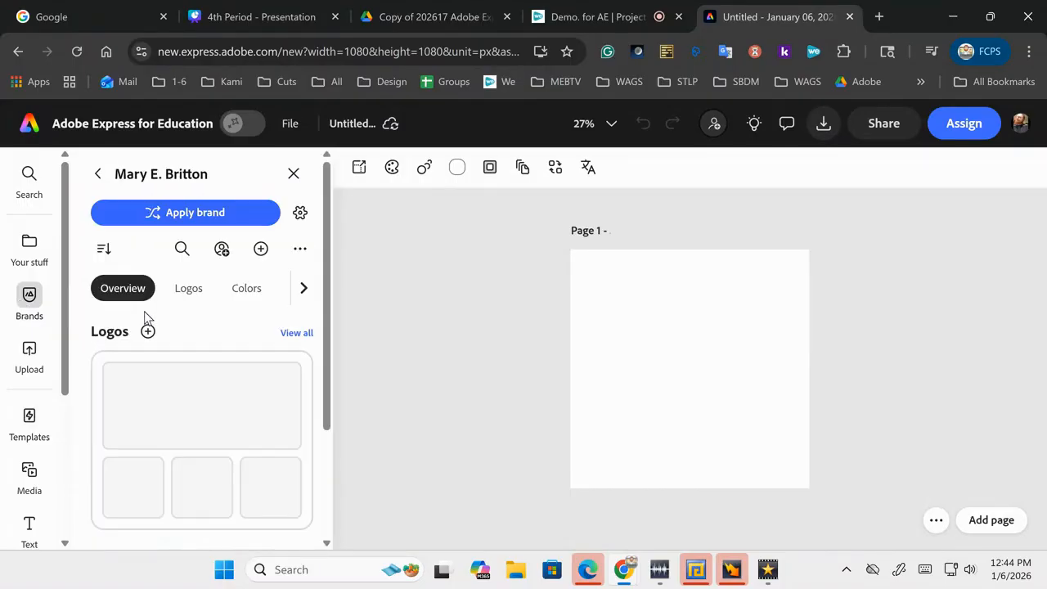
{"action": "scroll", "coordinate": [201, 304], "scroll_direction": "down", "scroll_amount": 3}
{"action": "scroll", "coordinate": [201, 304], "scroll_direction": "up", "scroll_amount": 3}
{"action": "scroll", "coordinate": [202, 304], "scroll_direction": "down", "scroll_amount": 3}
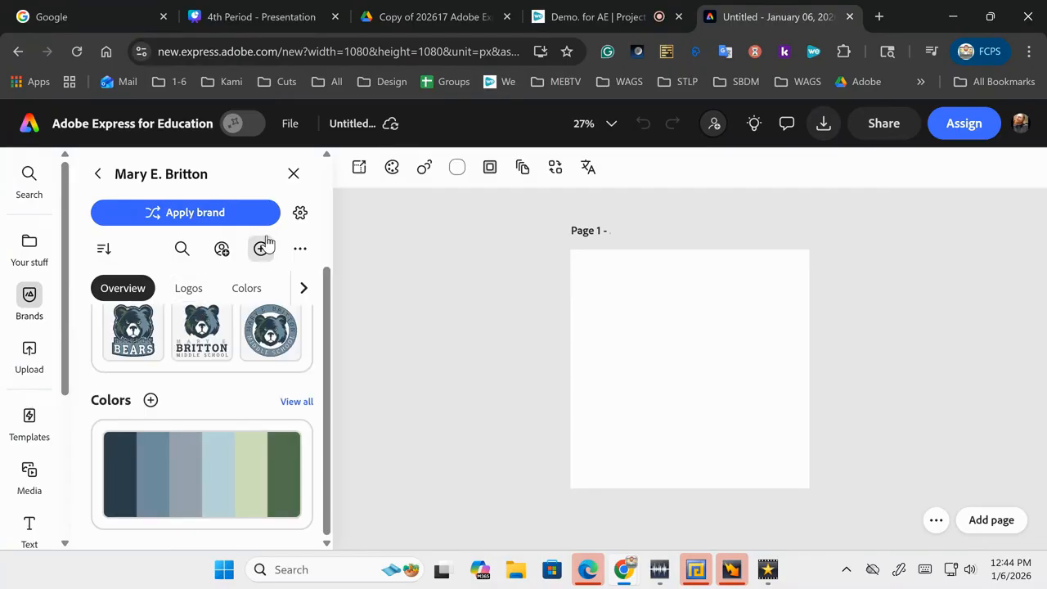
Step: Add an 'Add your new text' text box to the page
{"action": "mouse_move", "coordinate": [9, 444]}
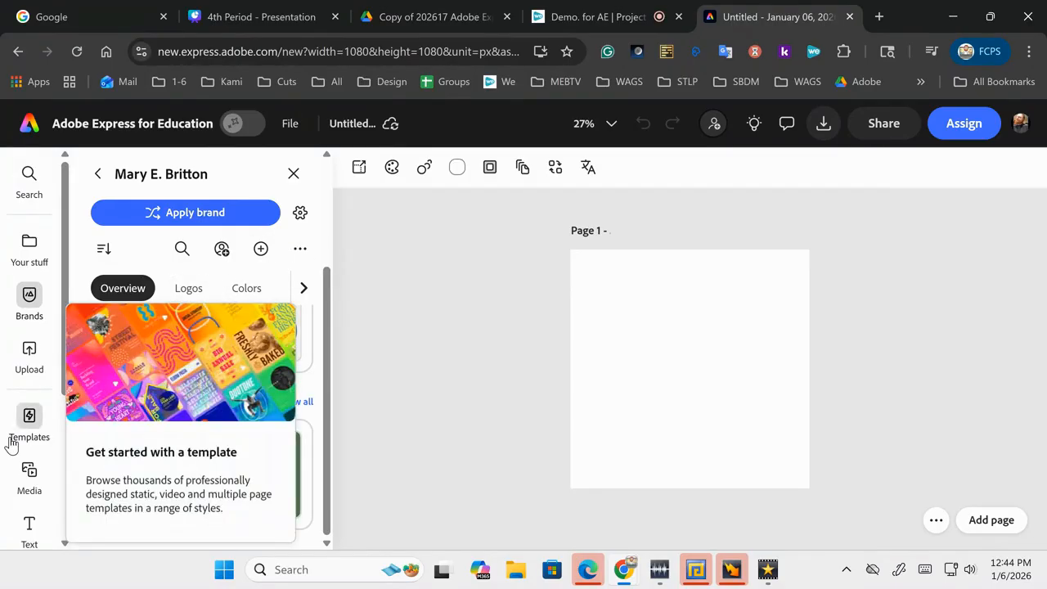
{"action": "left_click", "coordinate": [30, 528]}
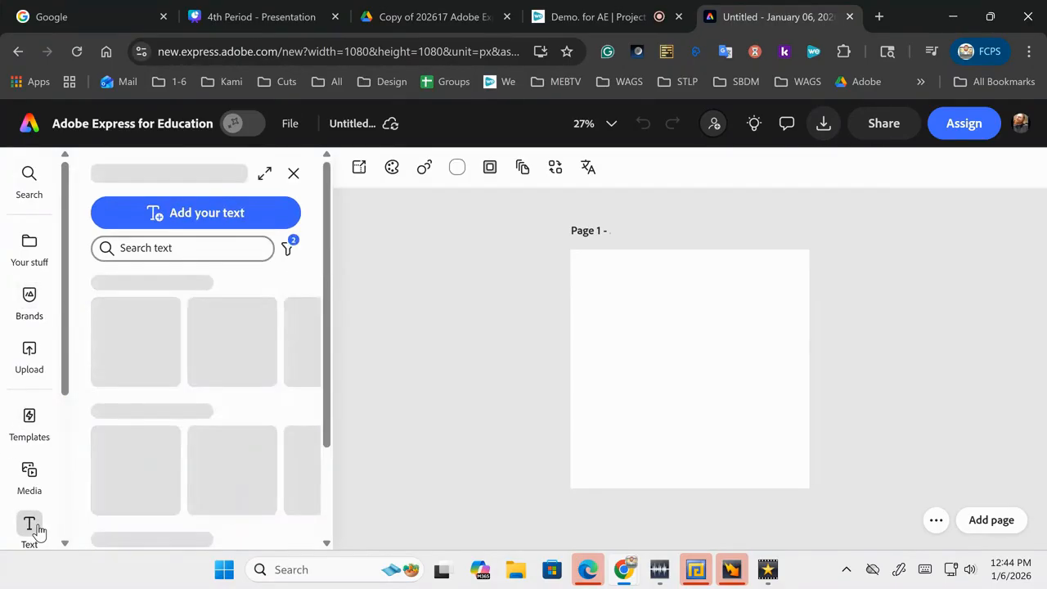
{"action": "left_click", "coordinate": [180, 215]}
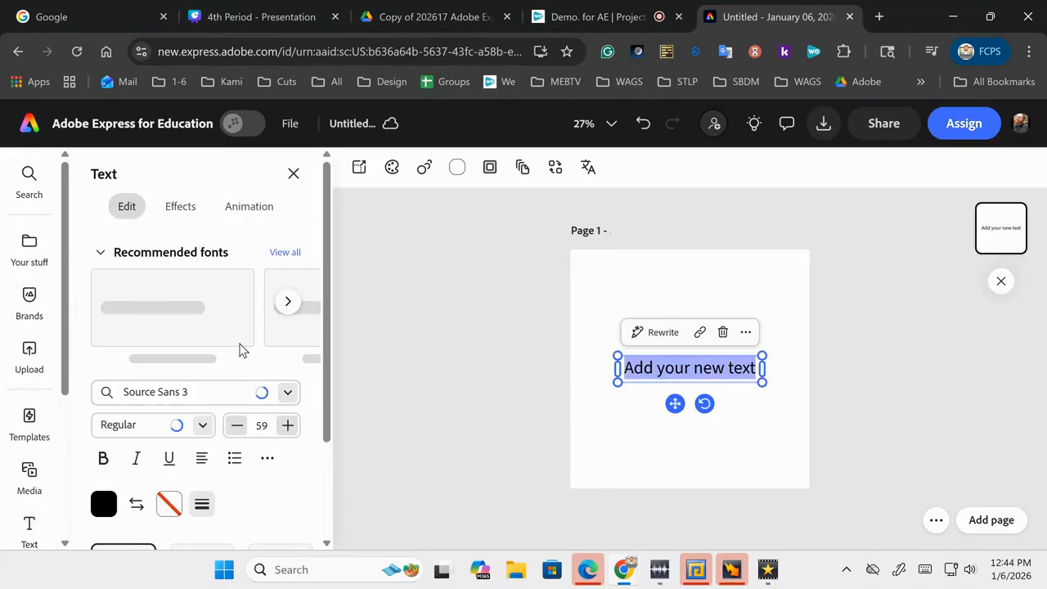
Step: Change the text's font to Amaranth from the full font catalogue
{"action": "left_click", "coordinate": [287, 396]}
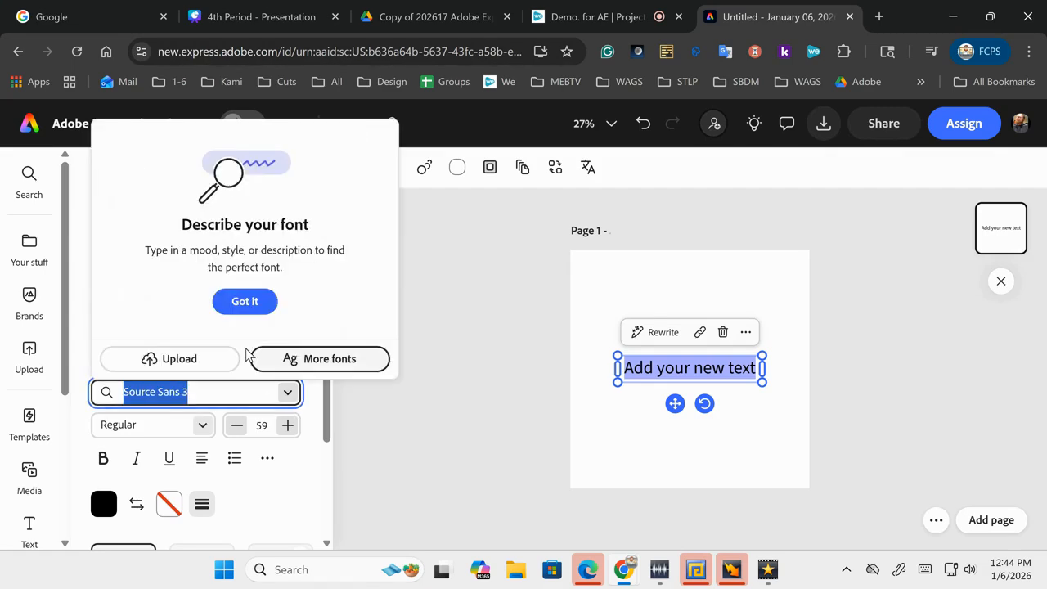
{"action": "left_click", "coordinate": [236, 315]}
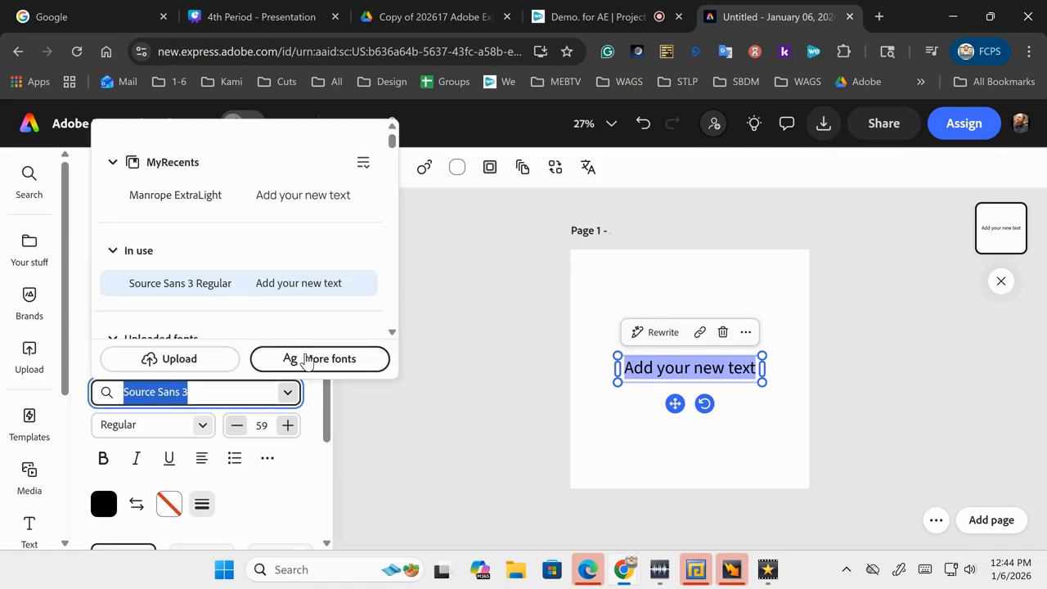
{"action": "left_click", "coordinate": [311, 362]}
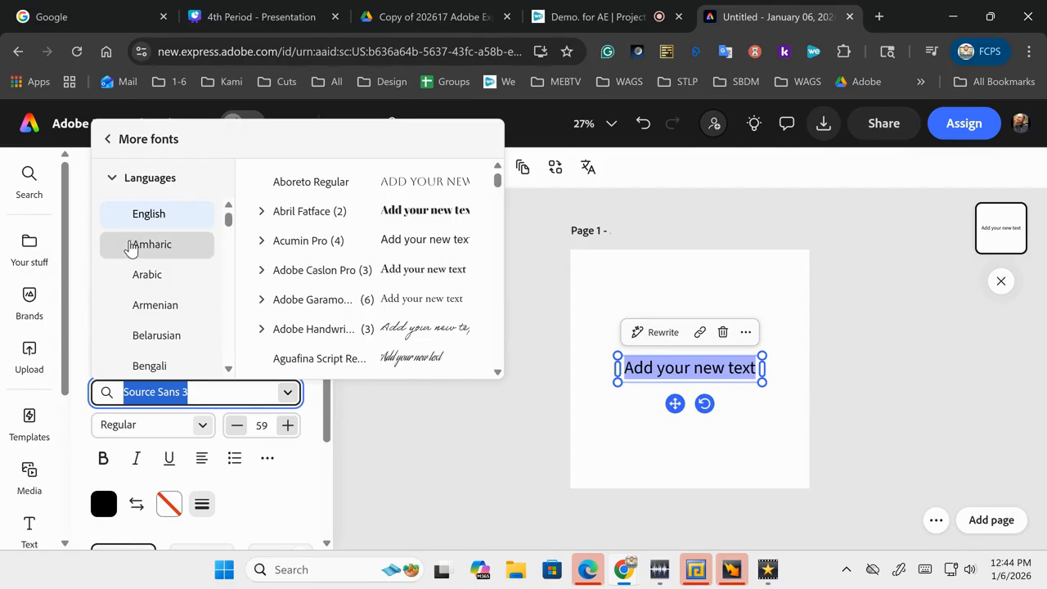
{"action": "scroll", "coordinate": [128, 258], "scroll_direction": "down", "scroll_amount": 3}
{"action": "scroll", "coordinate": [128, 258], "scroll_direction": "down", "scroll_amount": 10}
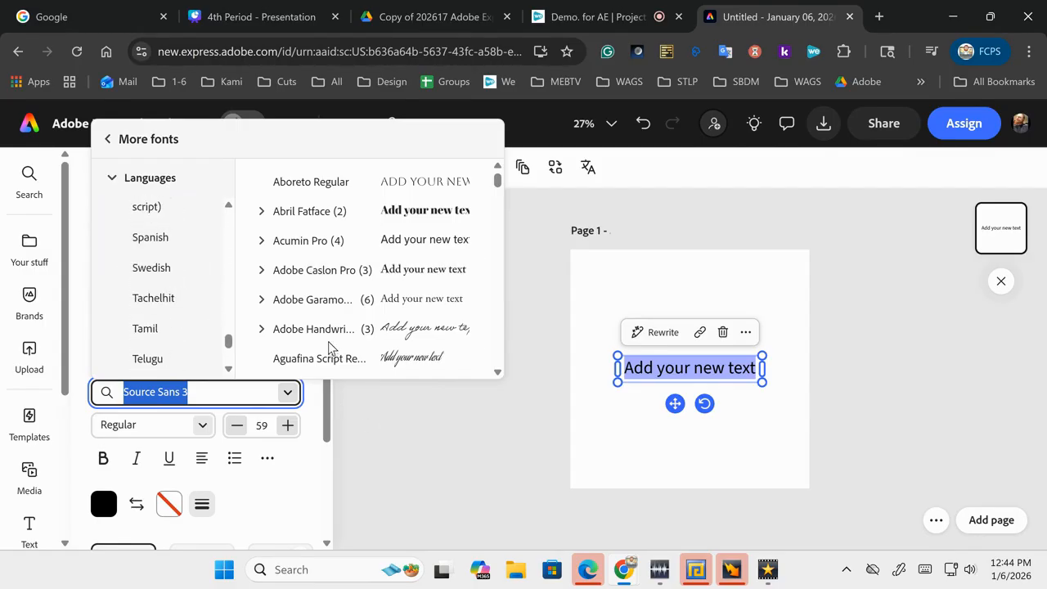
{"action": "scroll", "coordinate": [322, 308], "scroll_direction": "down", "scroll_amount": 3}
{"action": "scroll", "coordinate": [323, 308], "scroll_direction": "down", "scroll_amount": 15}
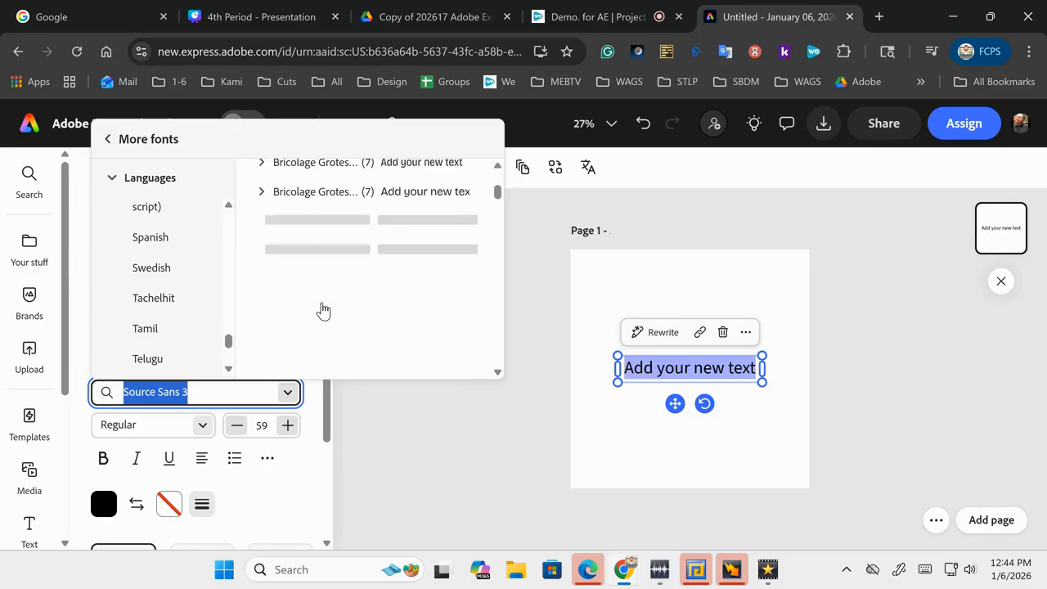
{"action": "scroll", "coordinate": [322, 308], "scroll_direction": "down", "scroll_amount": 15}
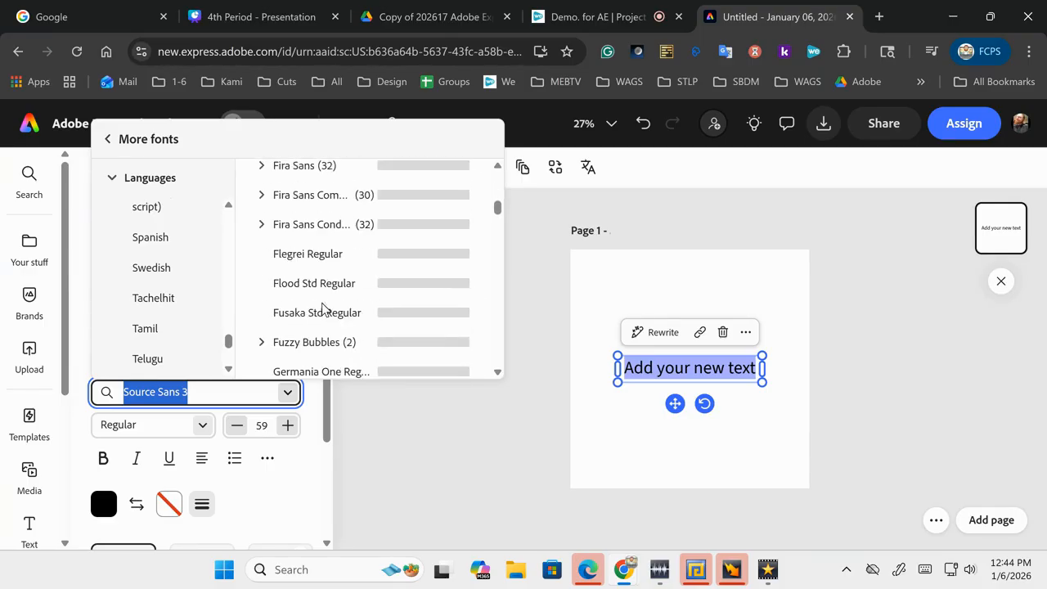
{"action": "scroll", "coordinate": [322, 308], "scroll_direction": "down", "scroll_amount": 15}
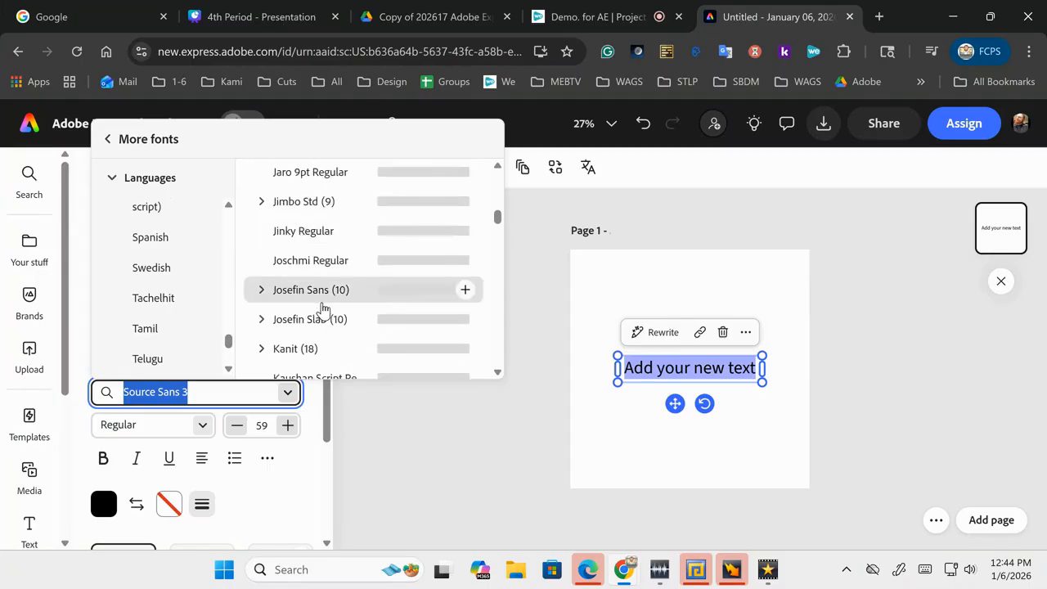
{"action": "scroll", "coordinate": [322, 308], "scroll_direction": "down", "scroll_amount": 5}
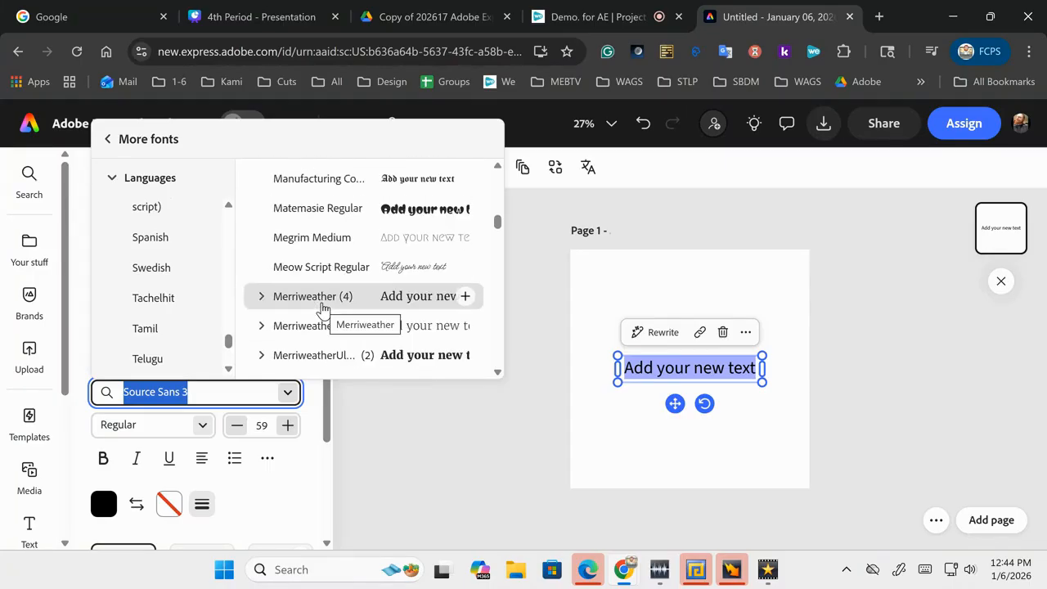
{"action": "scroll", "coordinate": [322, 307], "scroll_direction": "down", "scroll_amount": 3}
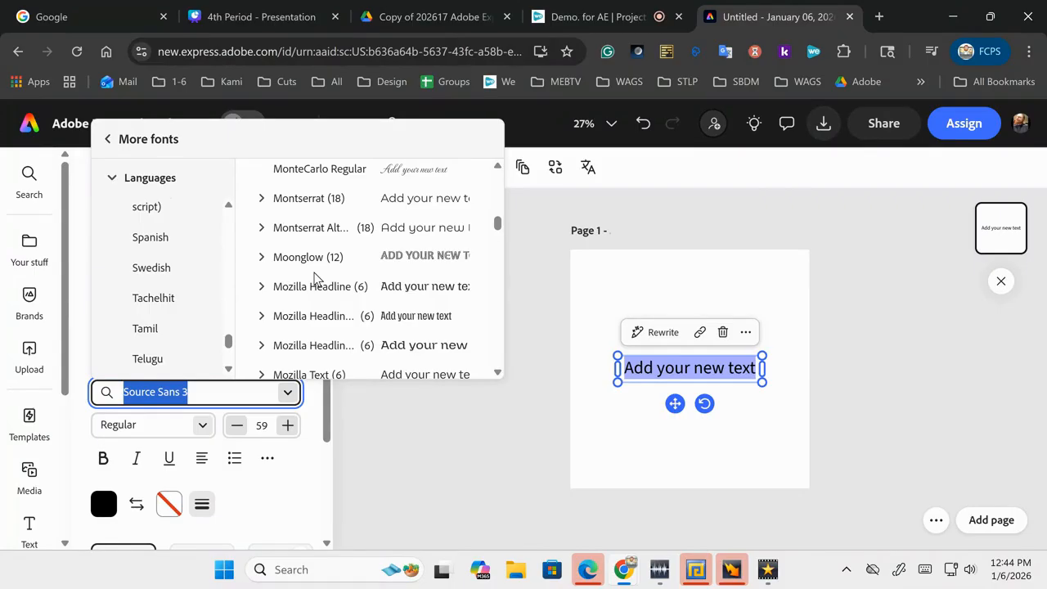
{"action": "scroll", "coordinate": [315, 278], "scroll_direction": "up", "scroll_amount": 3}
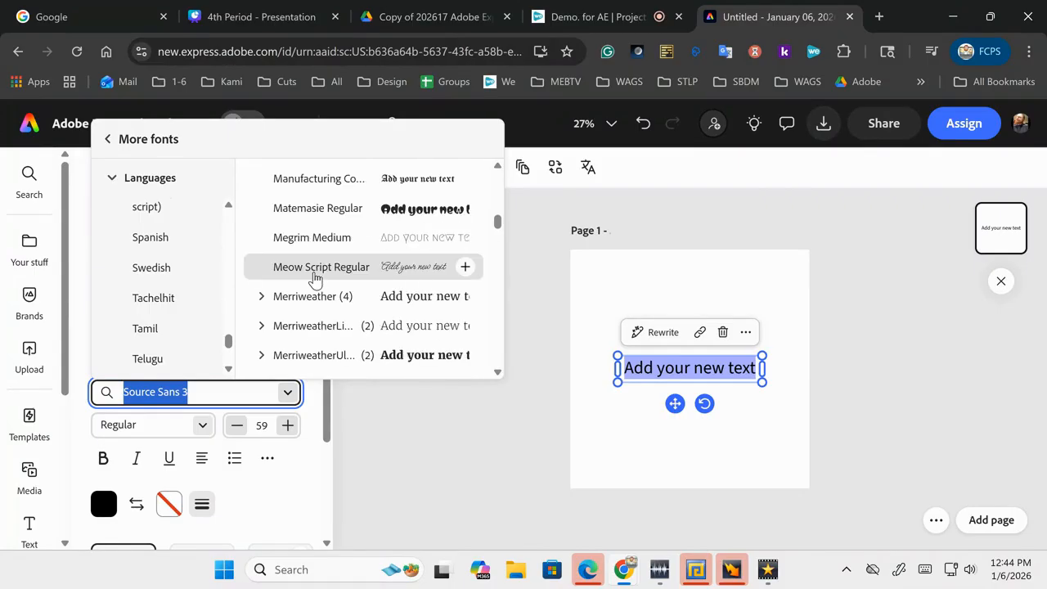
{"action": "scroll", "coordinate": [315, 278], "scroll_direction": "down", "scroll_amount": 10}
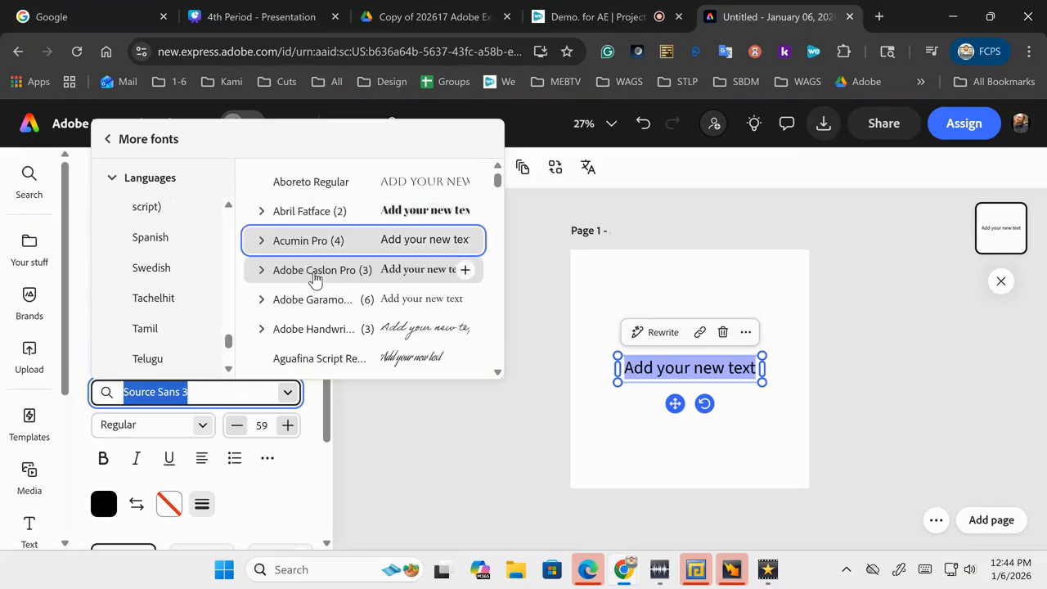
{"action": "scroll", "coordinate": [315, 278], "scroll_direction": "down", "scroll_amount": 3}
{"action": "scroll", "coordinate": [315, 279], "scroll_direction": "down", "scroll_amount": 3}
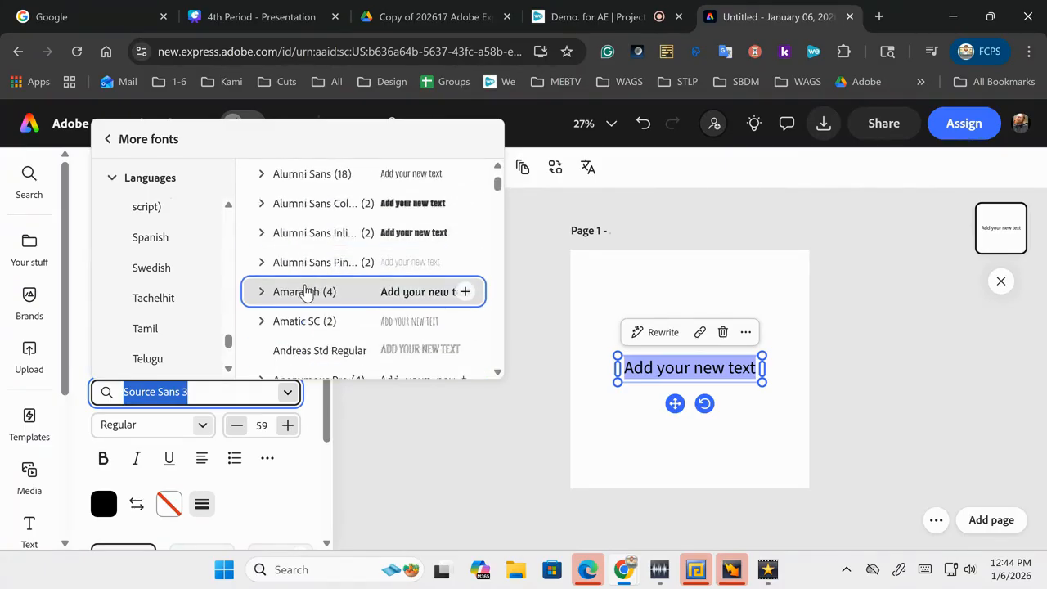
{"action": "left_click", "coordinate": [304, 295]}
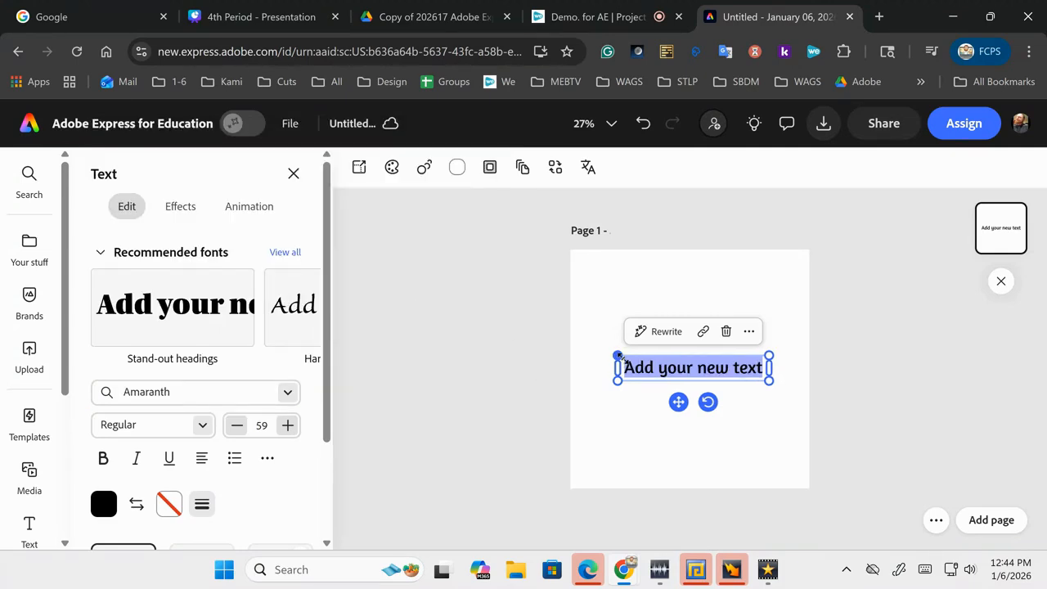
Step: Make the text bold, enlarge it to size 80, and centre it horizontally
{"action": "left_click", "coordinate": [103, 460]}
{"action": "left_click_drag", "start_coordinate": [614, 354], "coordinate": [577, 342]}
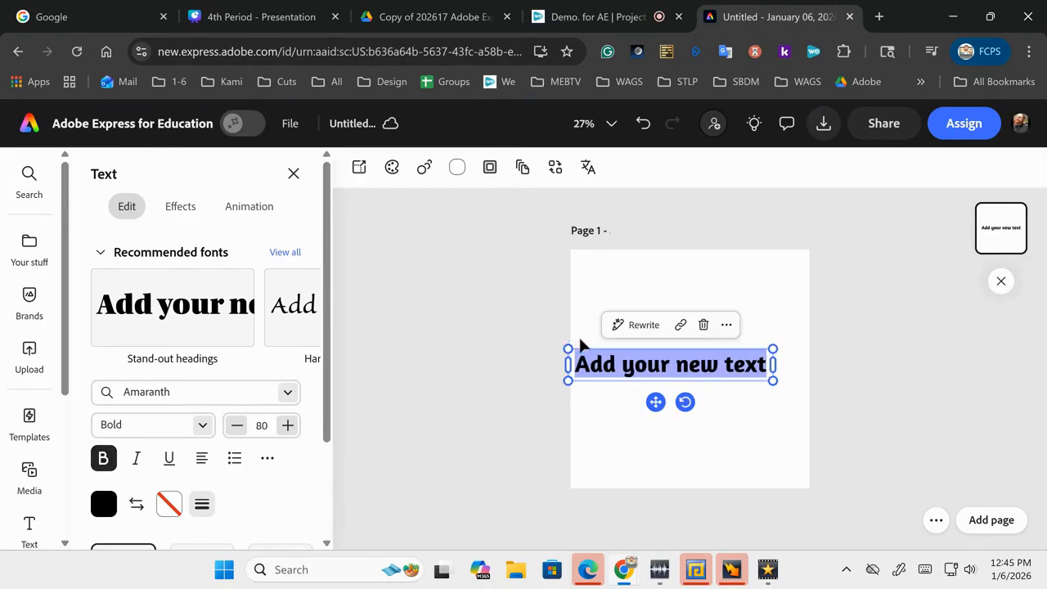
{"action": "left_click", "coordinate": [616, 442]}
{"action": "left_click_drag", "start_coordinate": [642, 370], "coordinate": [662, 355]}
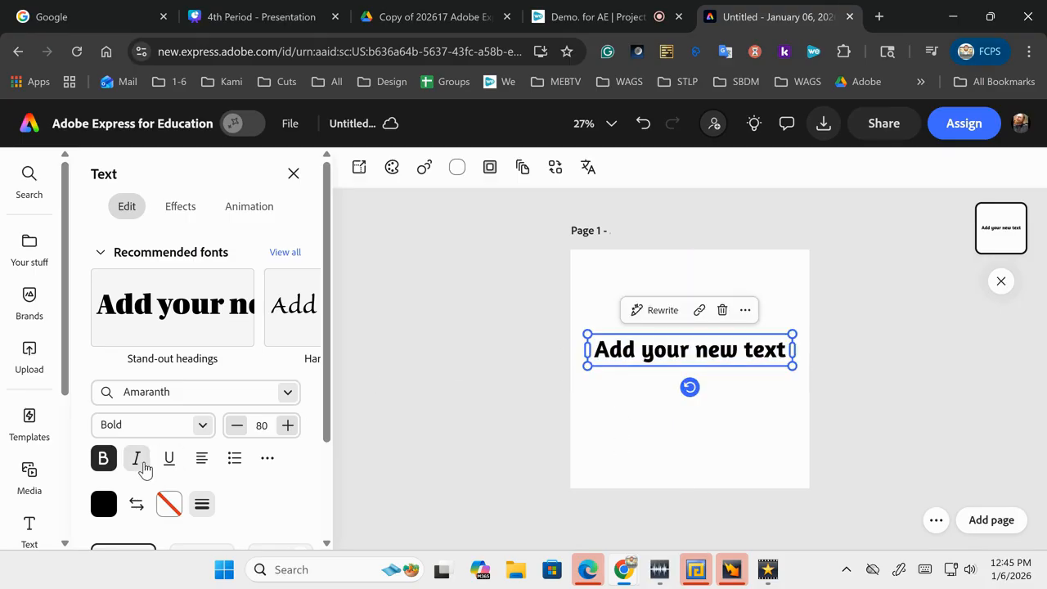
{"action": "left_click", "coordinate": [101, 506]}
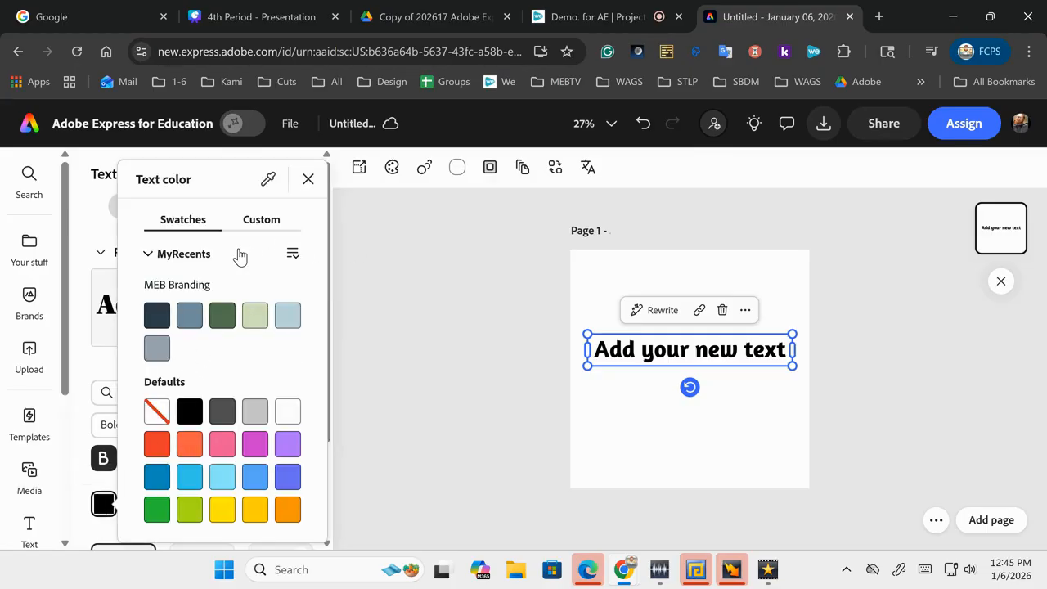
Step: Browse the text colour swatches and brand list, cancelling an accidental new library
{"action": "left_click", "coordinate": [261, 219]}
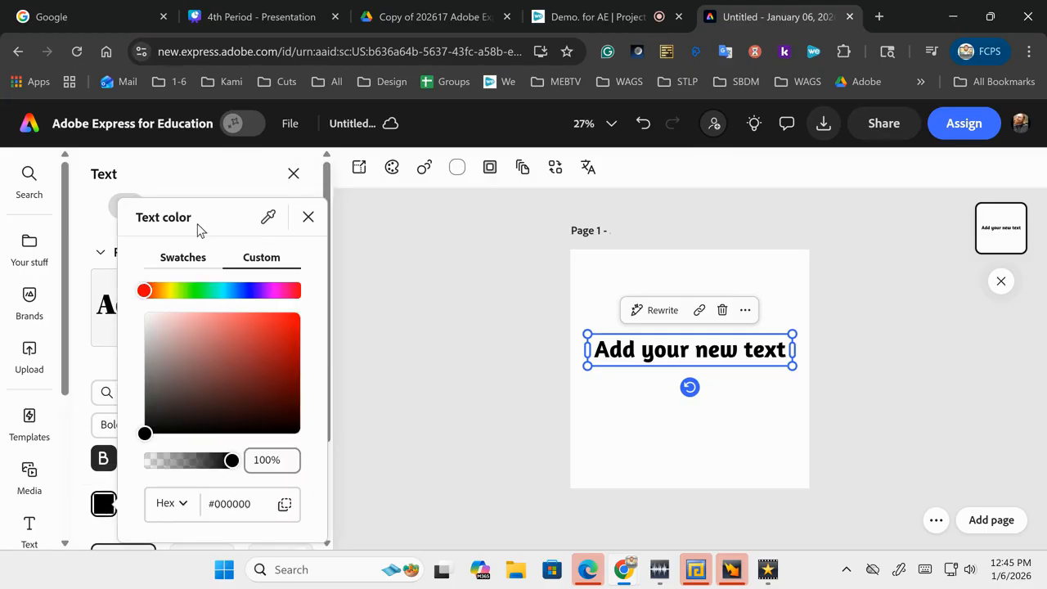
{"action": "left_click", "coordinate": [182, 257]}
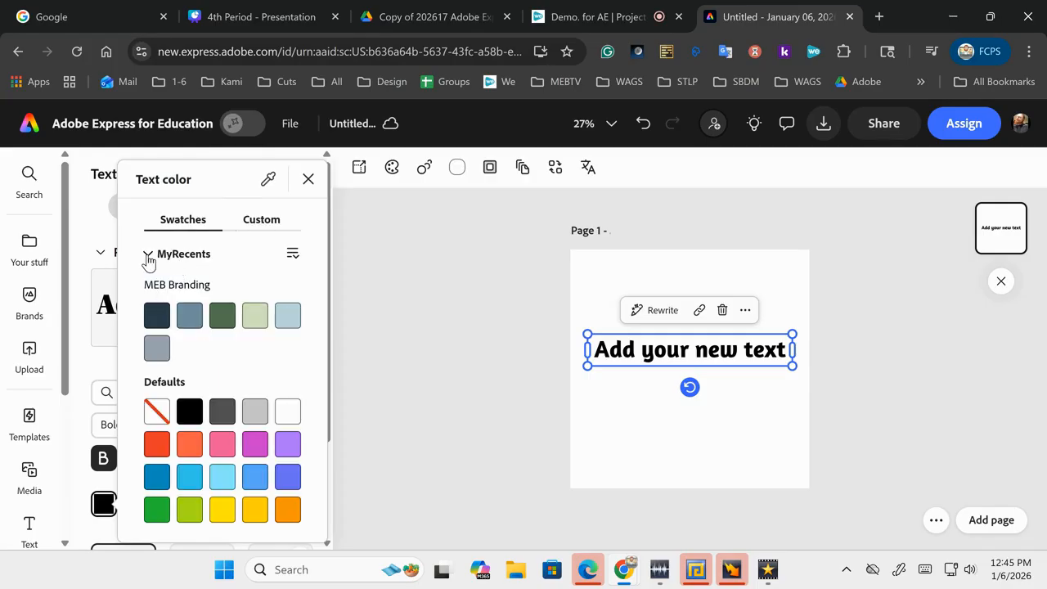
{"action": "left_click", "coordinate": [148, 257]}
{"action": "left_click", "coordinate": [152, 358]}
{"action": "left_click", "coordinate": [293, 255]}
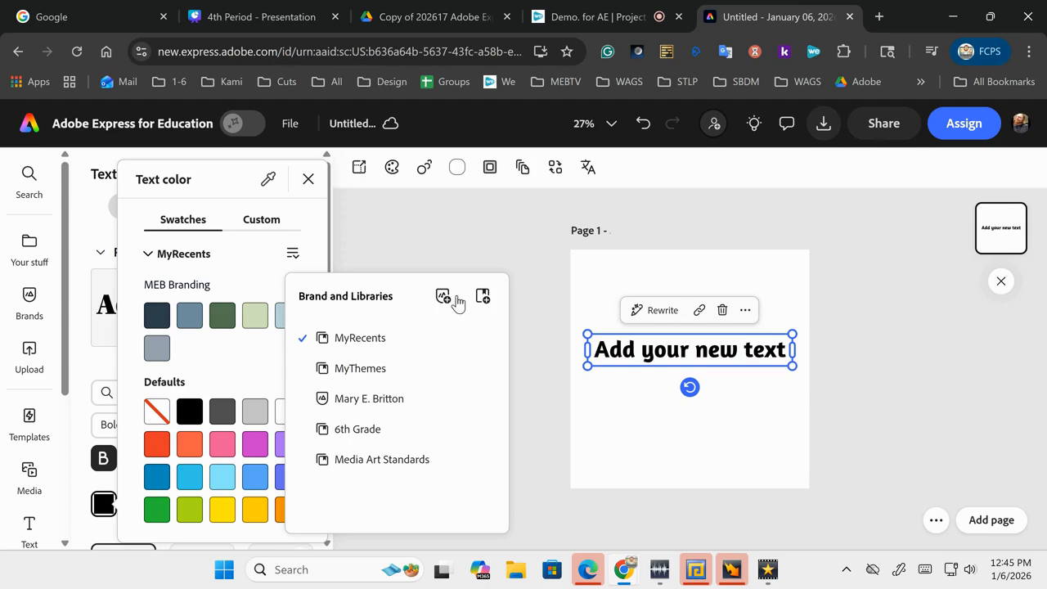
{"action": "left_click", "coordinate": [485, 301]}
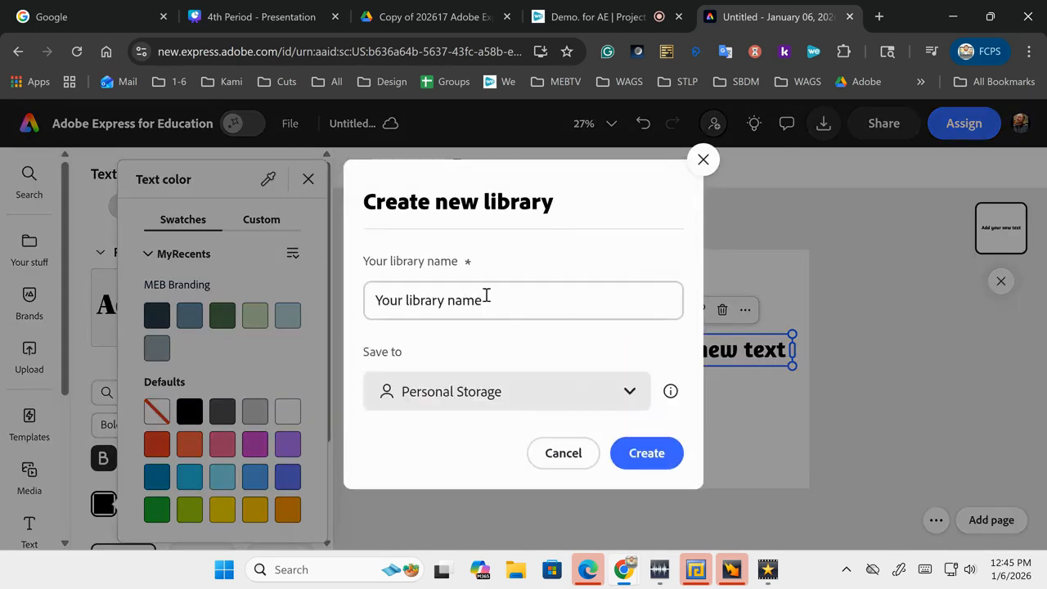
{"action": "left_click", "coordinate": [570, 450]}
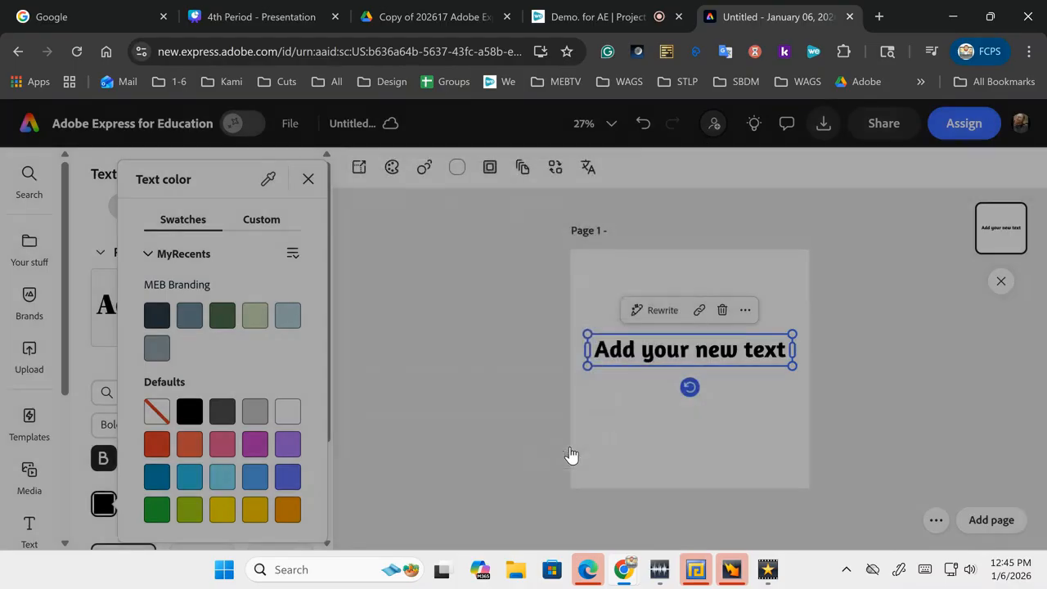
Step: Create a new brand named 'MEB Colors and Logo's' saved to Personal Storage
{"action": "left_click", "coordinate": [293, 255]}
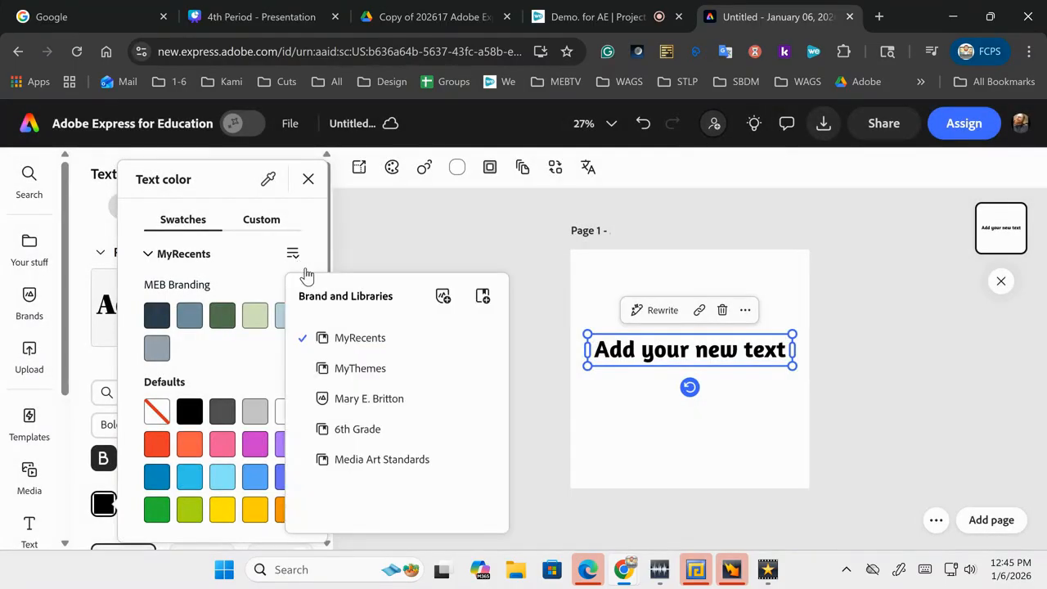
{"action": "left_click", "coordinate": [446, 302]}
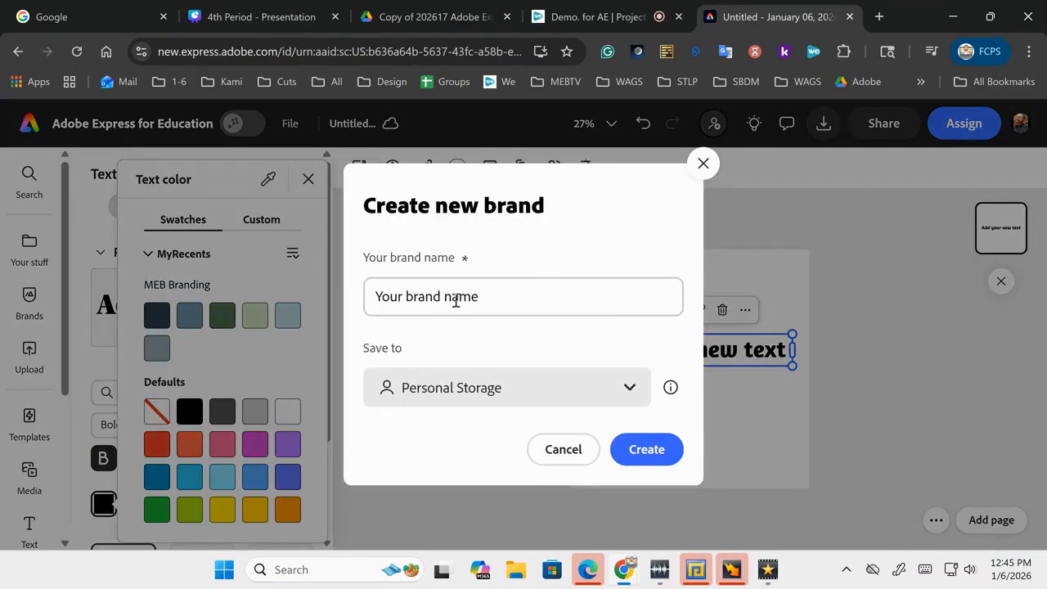
{"action": "left_click", "coordinate": [457, 300]}
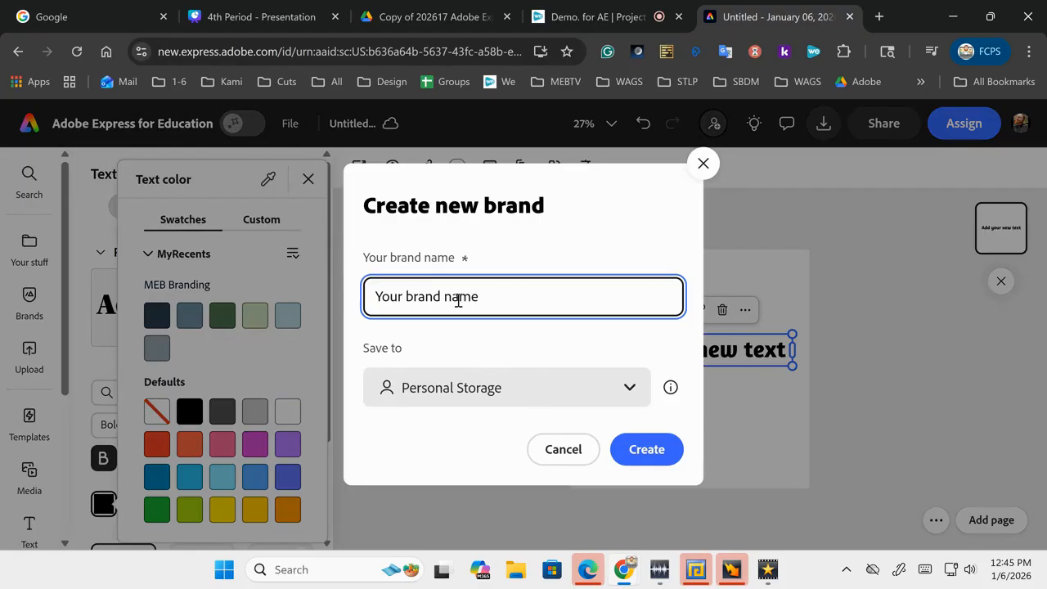
{"action": "type", "text": "MEB Colors and Logo's"}
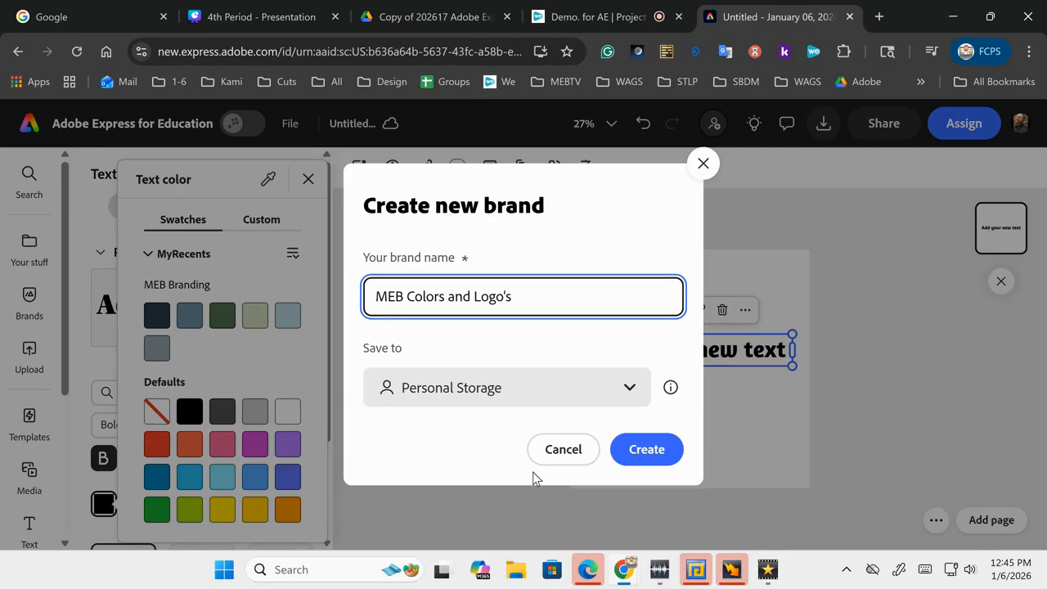
{"action": "left_click", "coordinate": [583, 399]}
{"action": "left_click", "coordinate": [582, 399]}
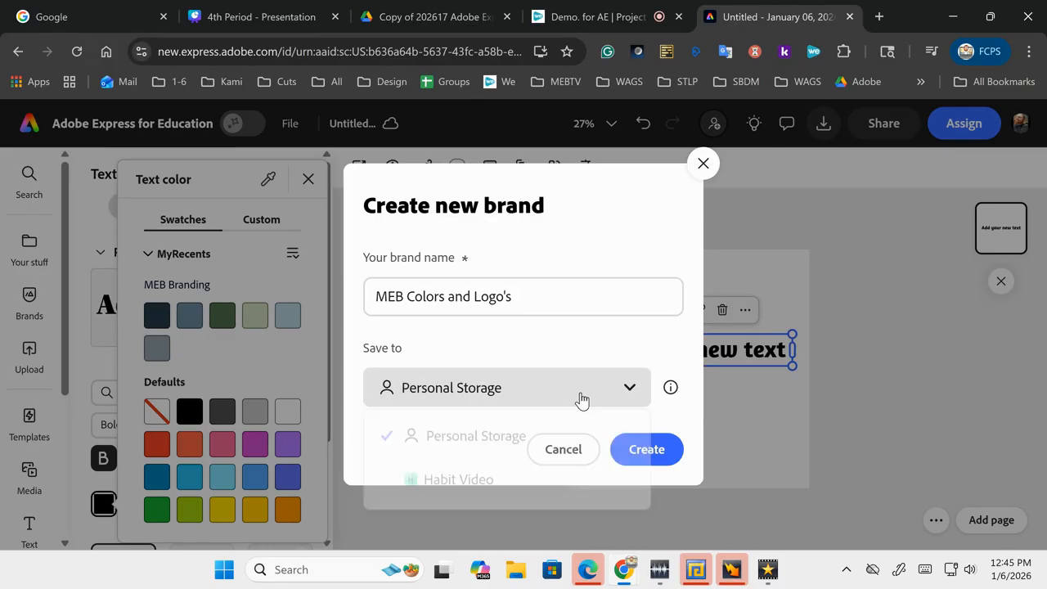
{"action": "left_click", "coordinate": [646, 452]}
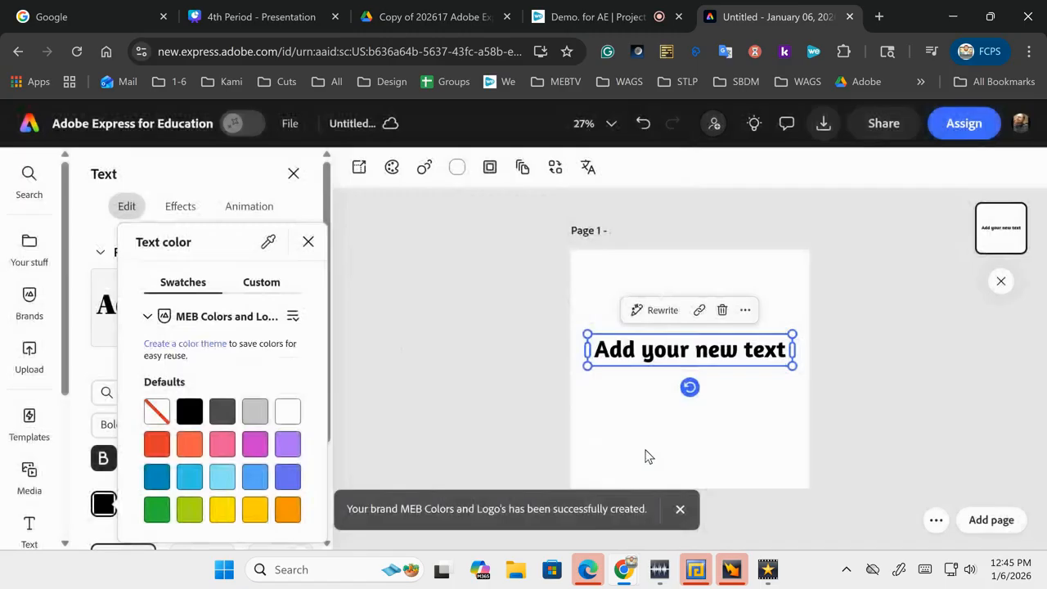
{"action": "left_click", "coordinate": [220, 318]}
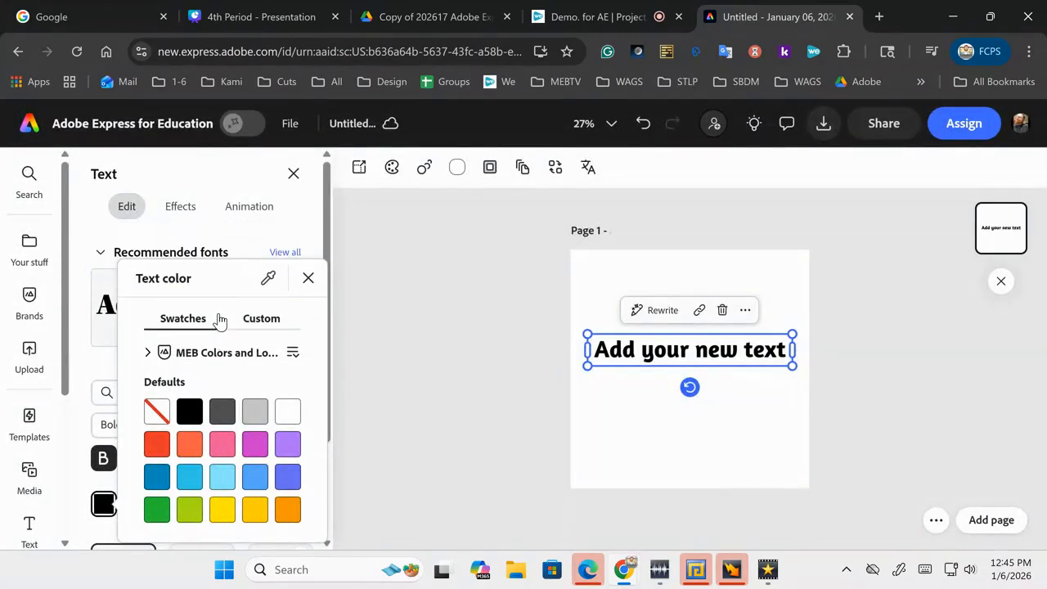
{"action": "left_click", "coordinate": [292, 353]}
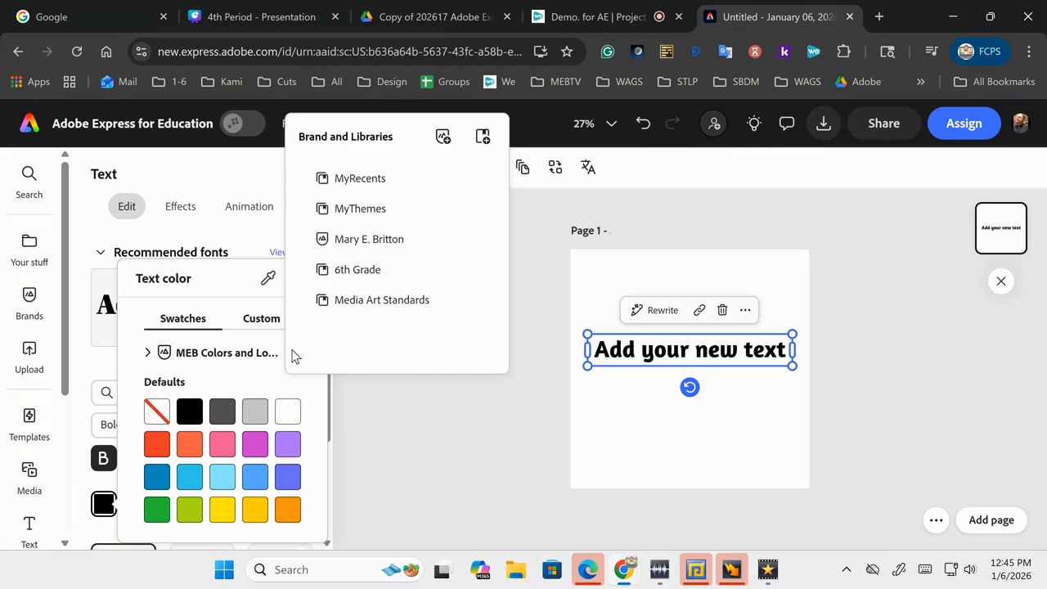
{"action": "left_click", "coordinate": [148, 356]}
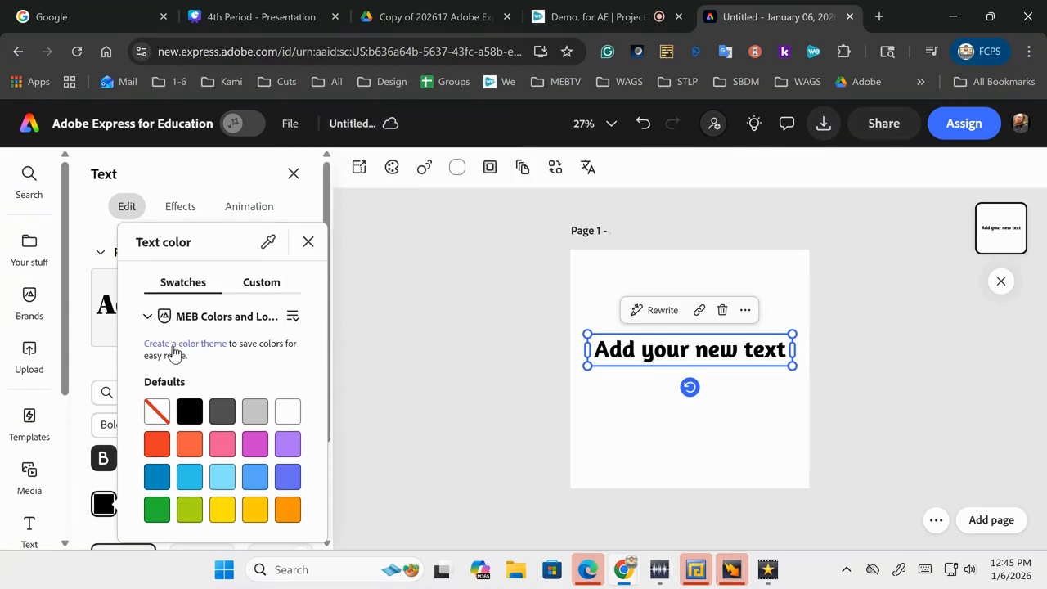
{"action": "left_click", "coordinate": [174, 347]}
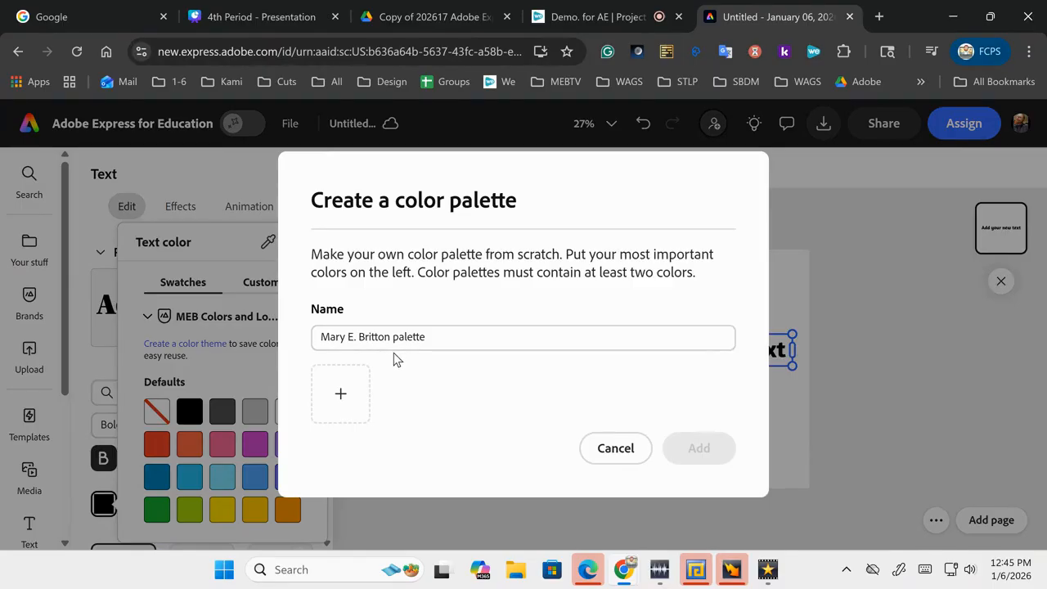
{"action": "left_click", "coordinate": [615, 448]}
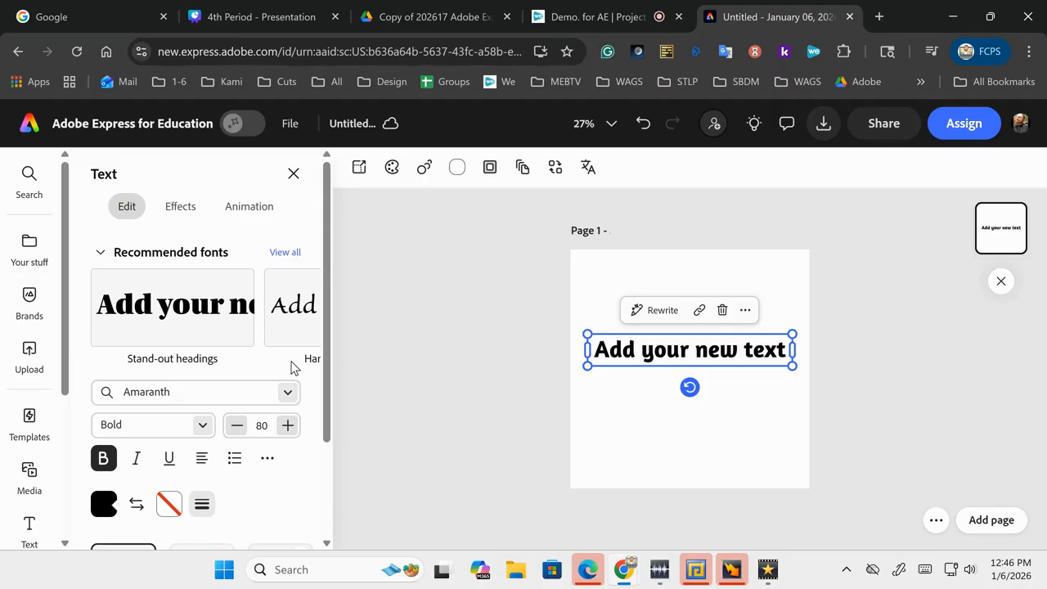
{"action": "left_click", "coordinate": [103, 504]}
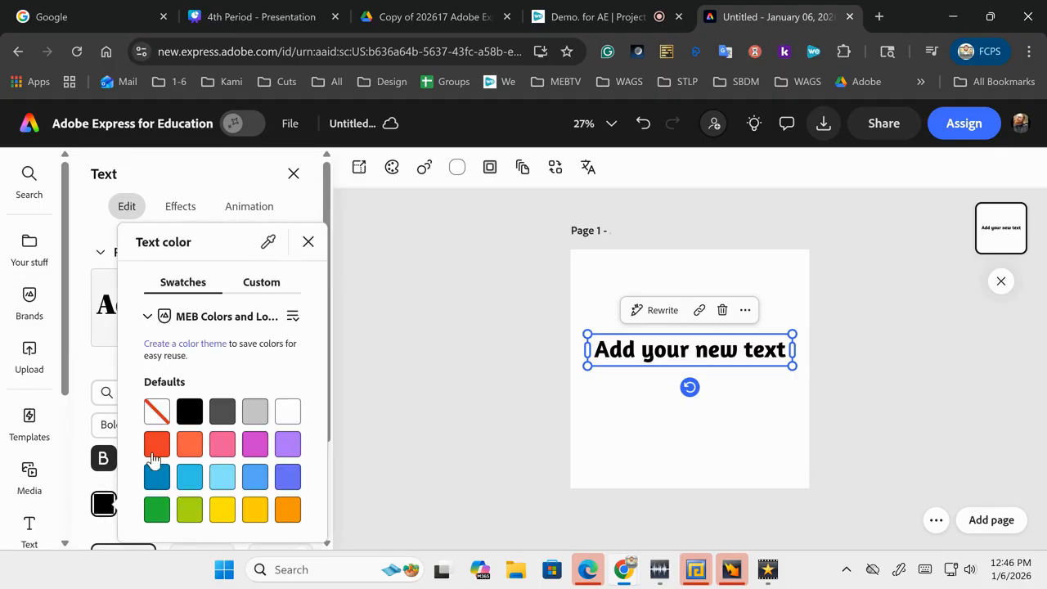
{"action": "left_click", "coordinate": [295, 320]}
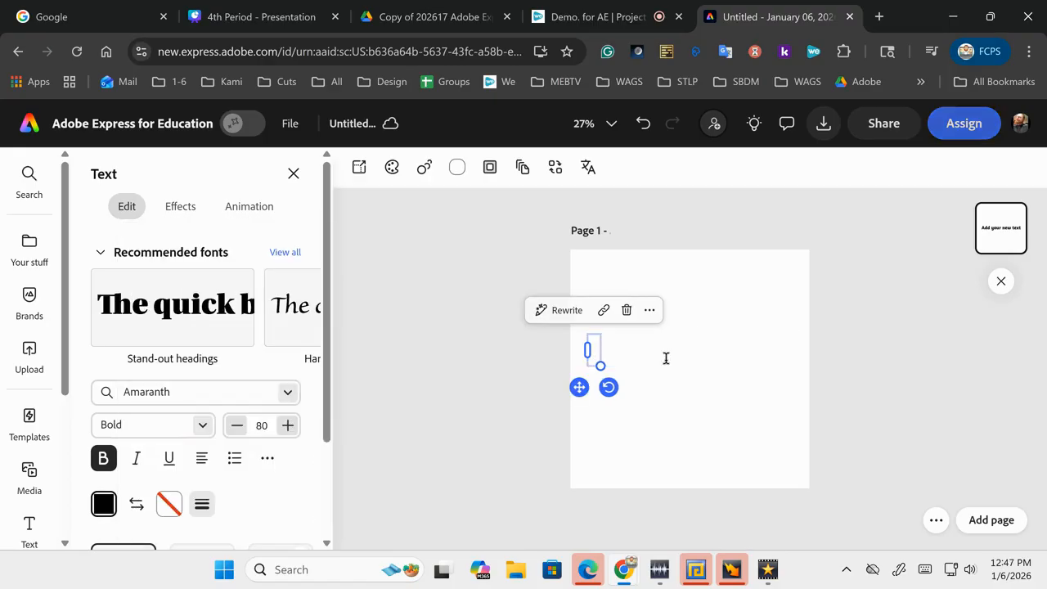
Step: Replace the text with a single black J enlarged to size 657 on the page's left
{"action": "type", "text": "J"}
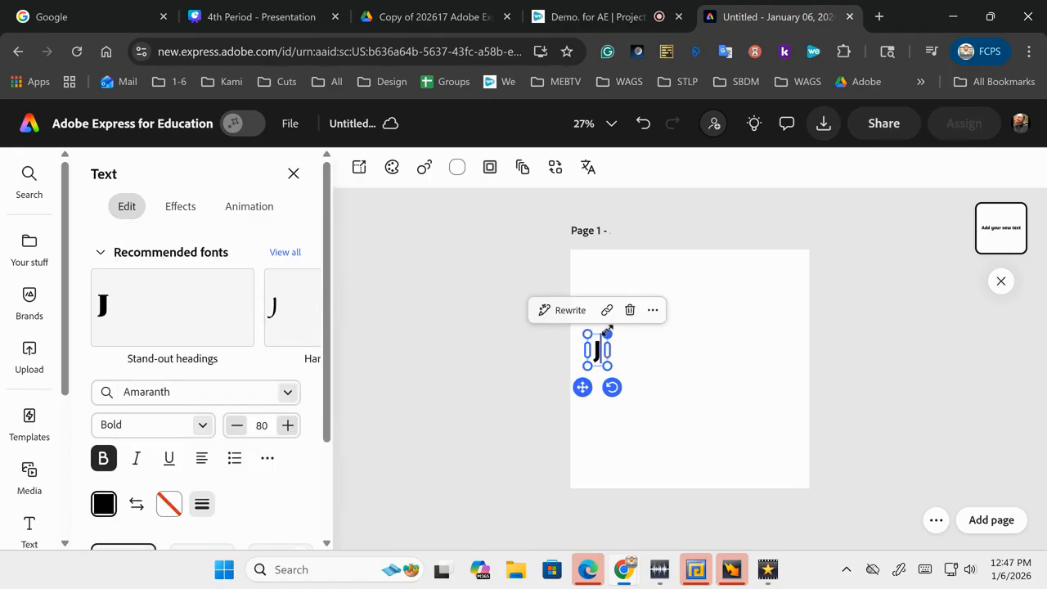
{"action": "left_click_drag", "start_coordinate": [609, 331], "coordinate": [709, 287]}
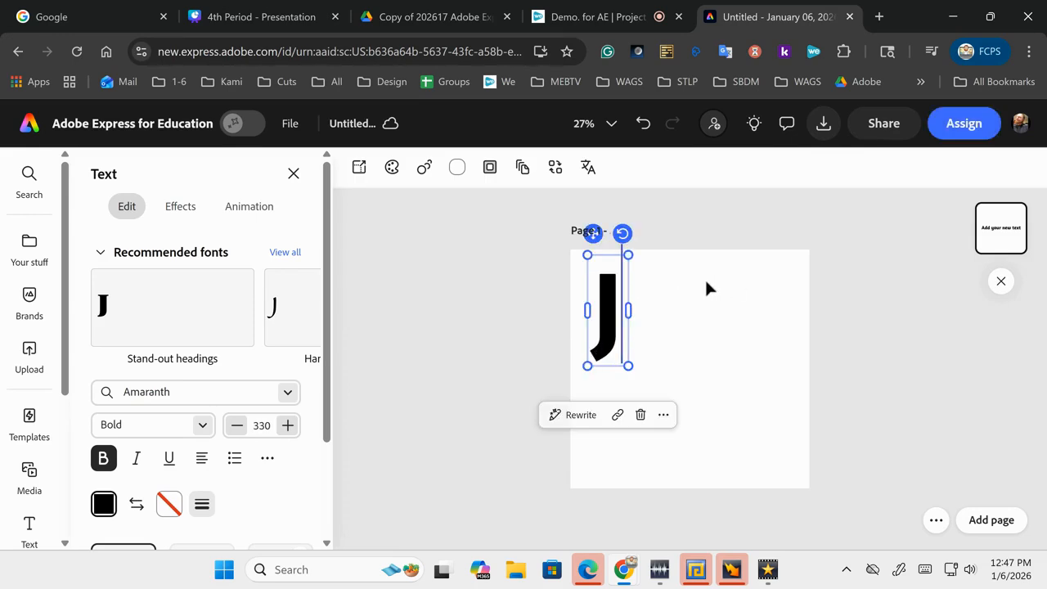
{"action": "key", "text": "Escape"}
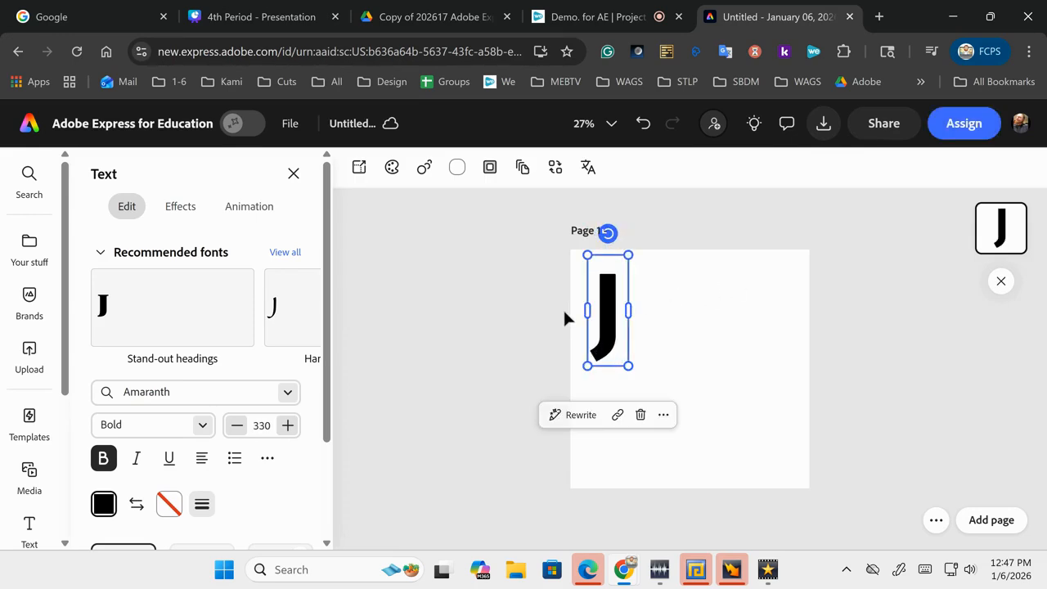
{"action": "mouse_move", "coordinate": [603, 328]}
{"action": "left_mouse_down"}
{"action": "mouse_move", "coordinate": [622, 341]}
{"action": "mouse_move", "coordinate": [606, 314]}
{"action": "mouse_move", "coordinate": [608, 325]}
{"action": "left_mouse_up"}
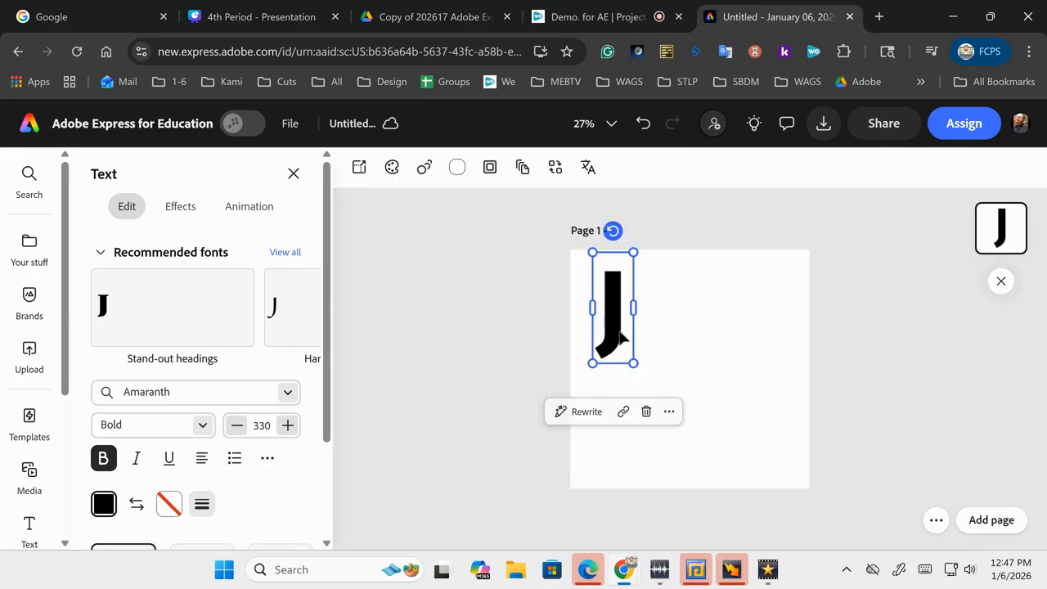
{"action": "left_click_drag", "start_coordinate": [634, 362], "coordinate": [727, 451]}
{"action": "left_click", "coordinate": [556, 395]}
{"action": "mouse_move", "coordinate": [610, 403]}
{"action": "left_mouse_down"}
{"action": "mouse_move", "coordinate": [627, 402]}
{"action": "mouse_move", "coordinate": [625, 391]}
{"action": "left_mouse_up"}
{"action": "left_click", "coordinate": [488, 374]}
{"action": "left_click", "coordinate": [630, 377]}
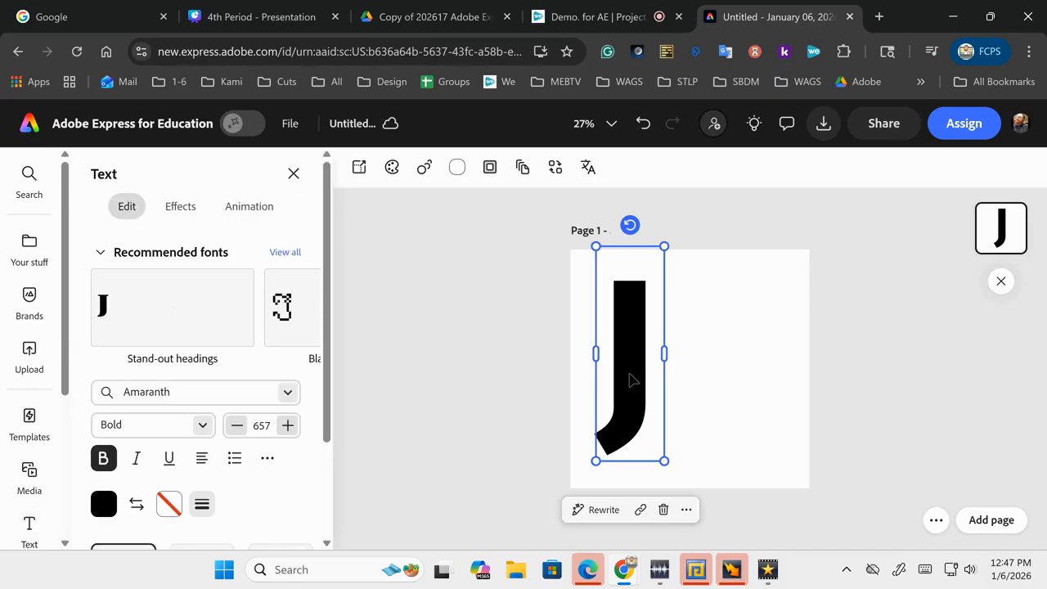
{"action": "left_click_drag", "start_coordinate": [658, 251], "coordinate": [686, 223]}
Step: Move the size-739 J slightly lower and recolour it dark blue
{"action": "left_click", "coordinate": [573, 282]}
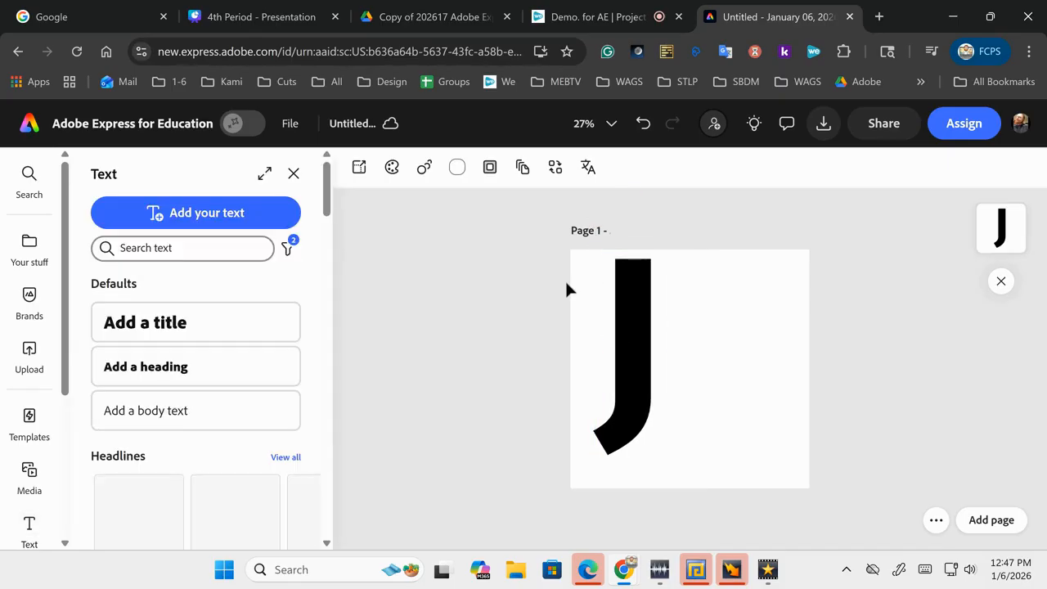
{"action": "left_click", "coordinate": [611, 315]}
{"action": "left_click_drag", "start_coordinate": [610, 316], "coordinate": [607, 326]}
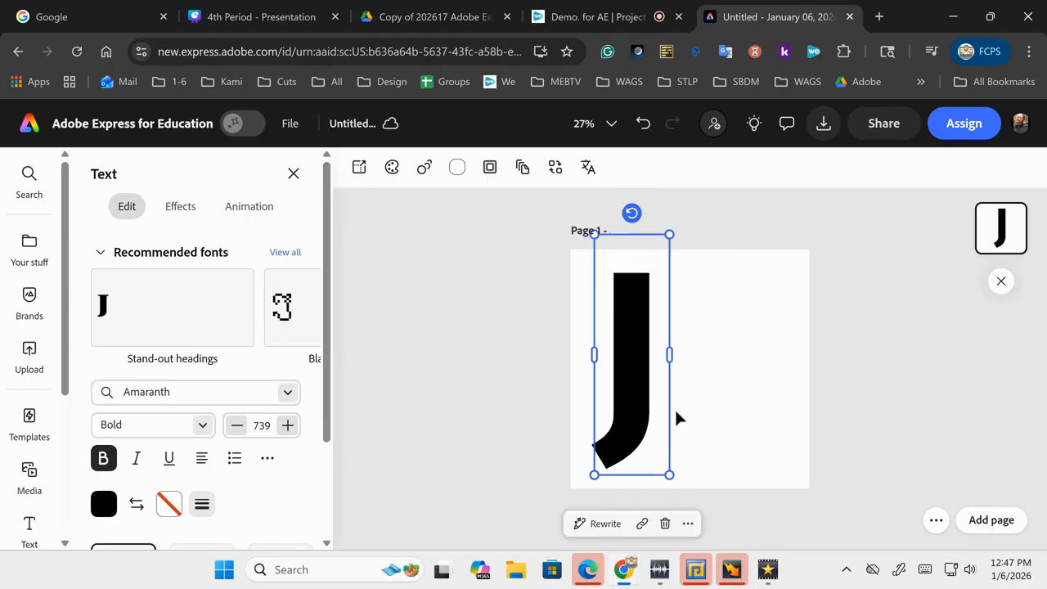
{"action": "left_click", "coordinate": [104, 504]}
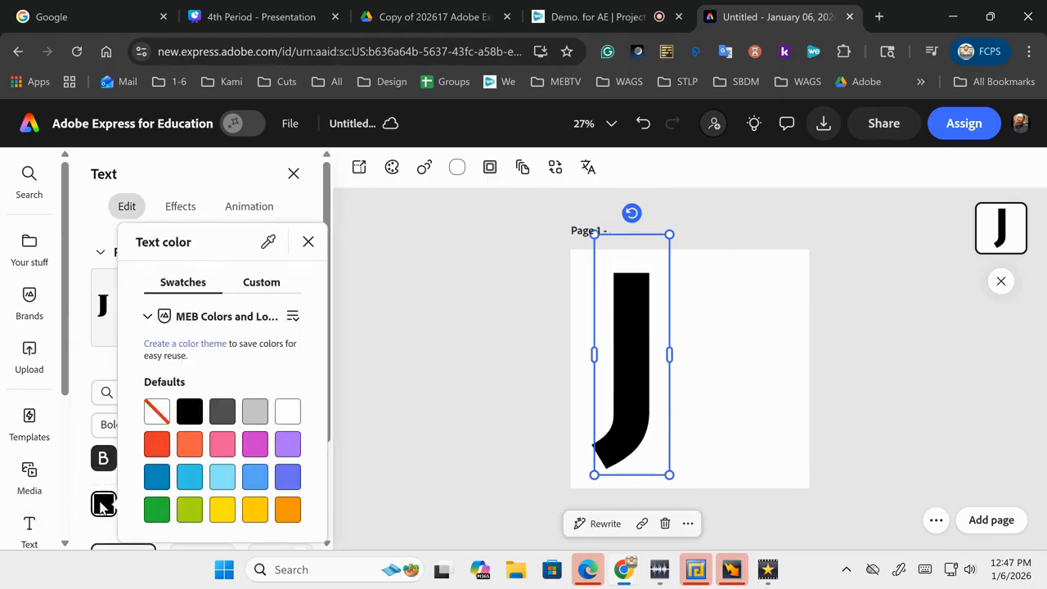
{"action": "left_click", "coordinate": [156, 478]}
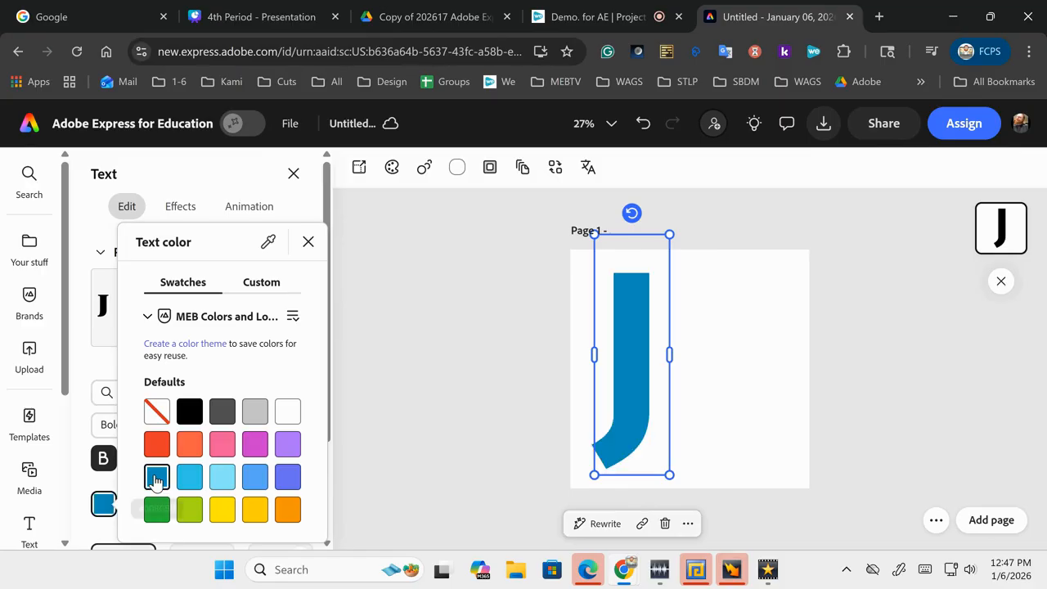
{"action": "left_click", "coordinate": [558, 413]}
{"action": "left_click", "coordinate": [482, 420]}
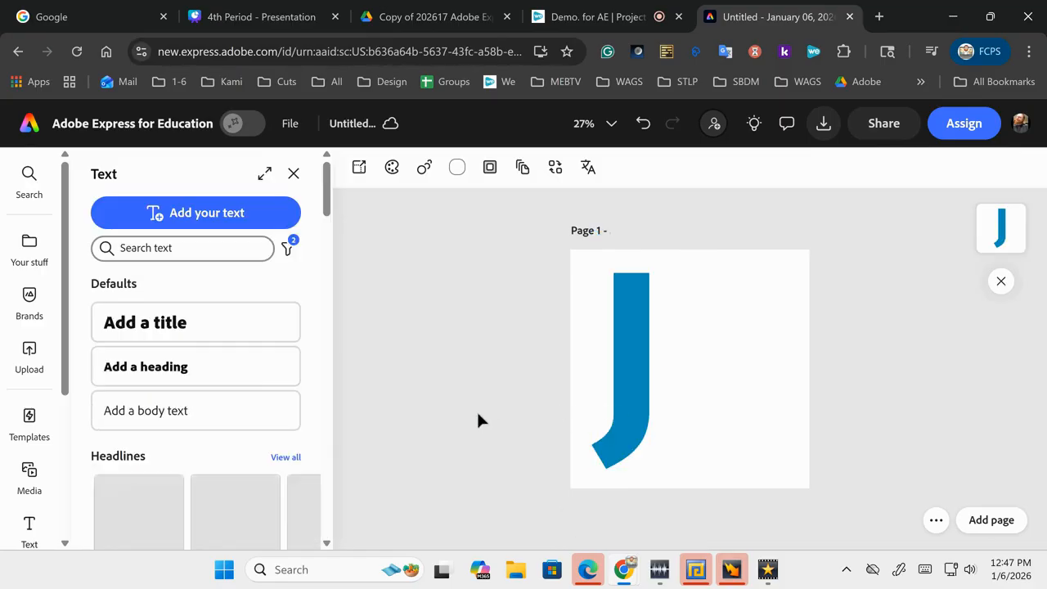
{"action": "left_click", "coordinate": [610, 420]}
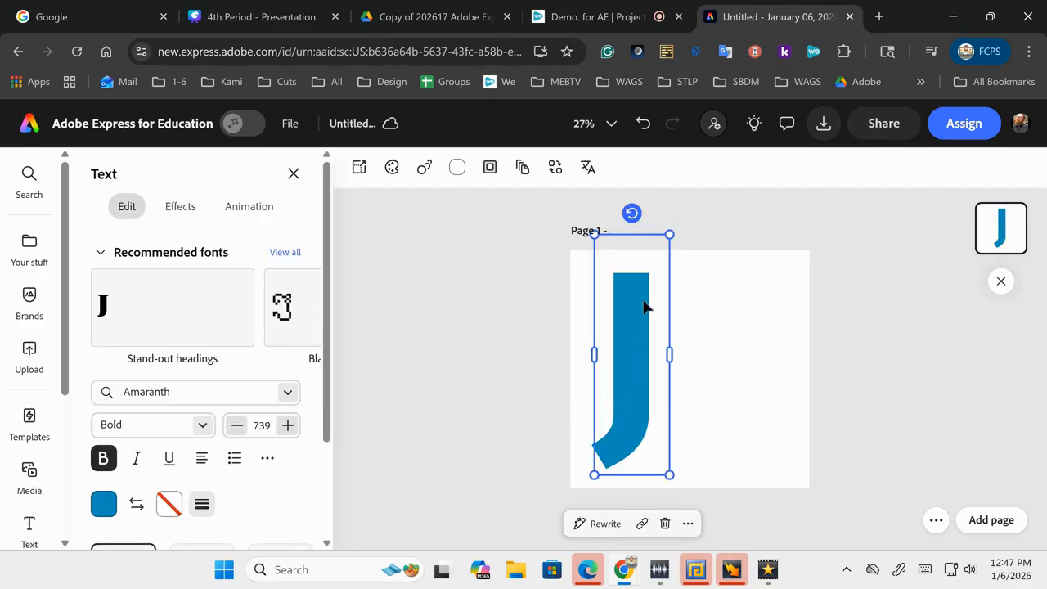
Step: Enlarge the blue J to size 810 and nudge it down with the arrow keys
{"action": "left_click_drag", "start_coordinate": [666, 239], "coordinate": [692, 221]}
{"action": "left_click", "coordinate": [521, 295]}
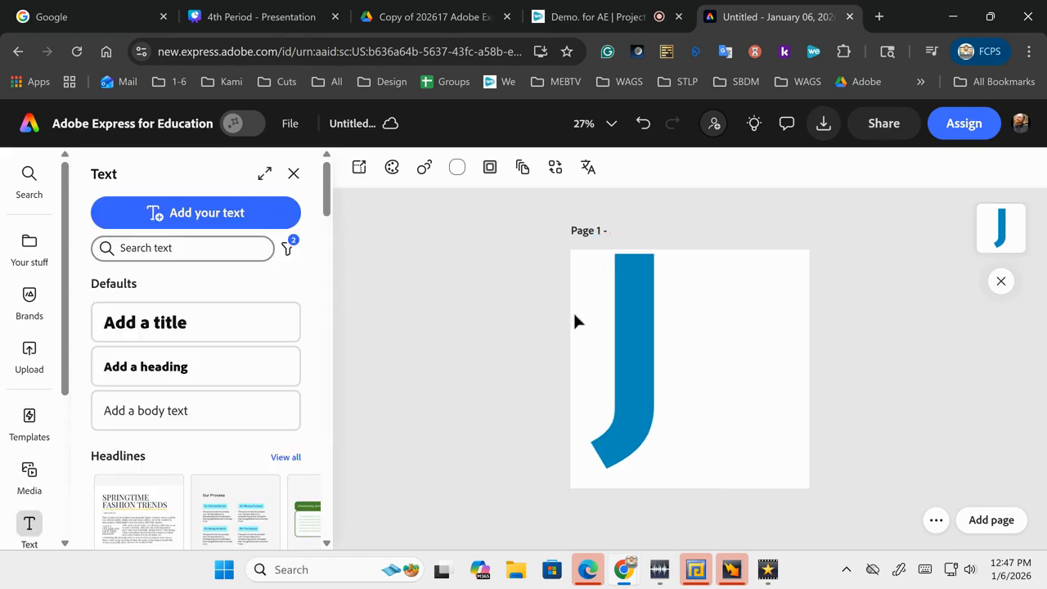
{"action": "left_click", "coordinate": [638, 333]}
{"action": "left_click", "coordinate": [638, 331]}
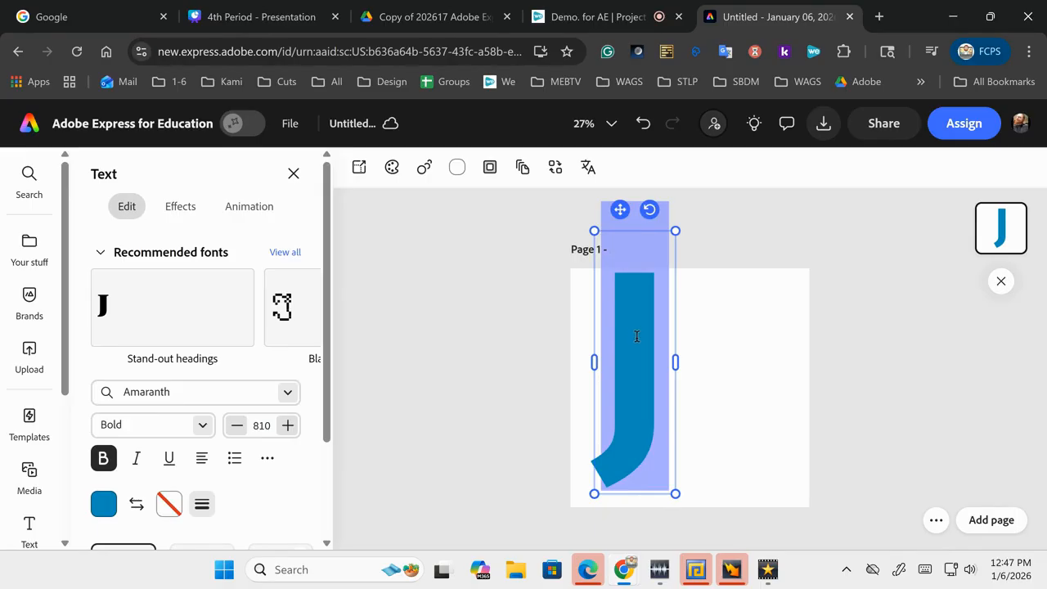
{"action": "left_click", "coordinate": [627, 352]}
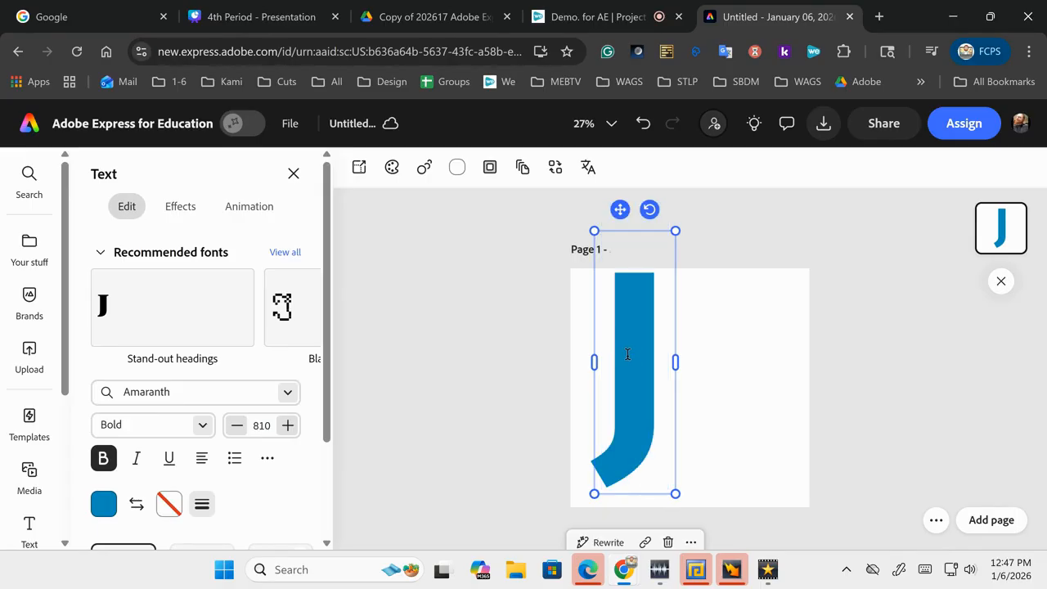
{"action": "left_click", "coordinate": [459, 357]}
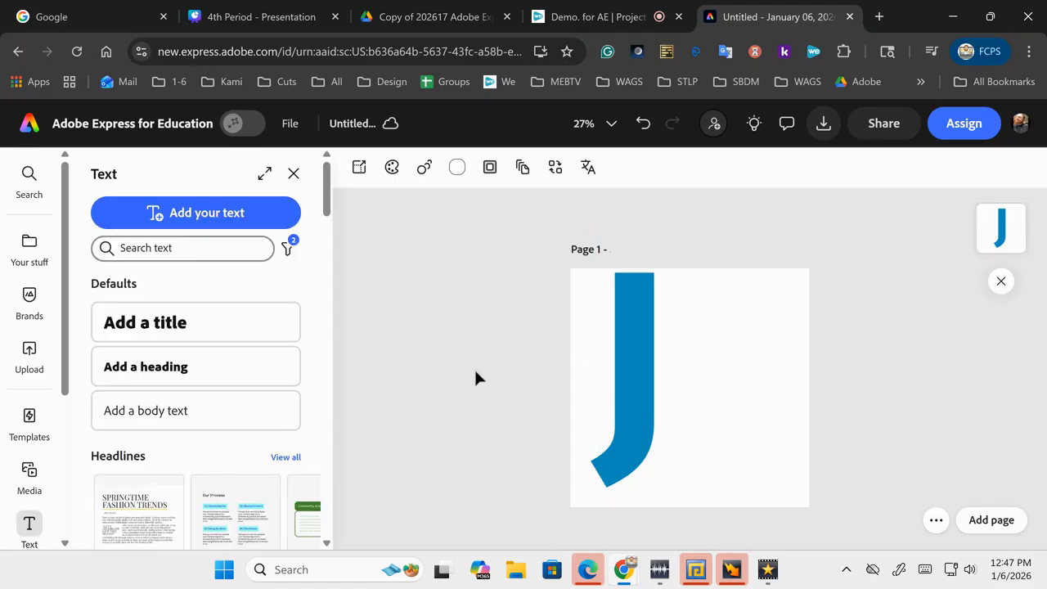
{"action": "left_click", "coordinate": [617, 394]}
{"action": "key", "text": "Down"}
{"action": "key", "text": "Down"}
{"action": "key", "text": "Down"}
{"action": "key", "text": "Down"}
{"action": "key", "text": "Down"}
{"action": "key", "text": "Down"}
{"action": "key", "text": "Down"}
{"action": "key", "text": "Down"}
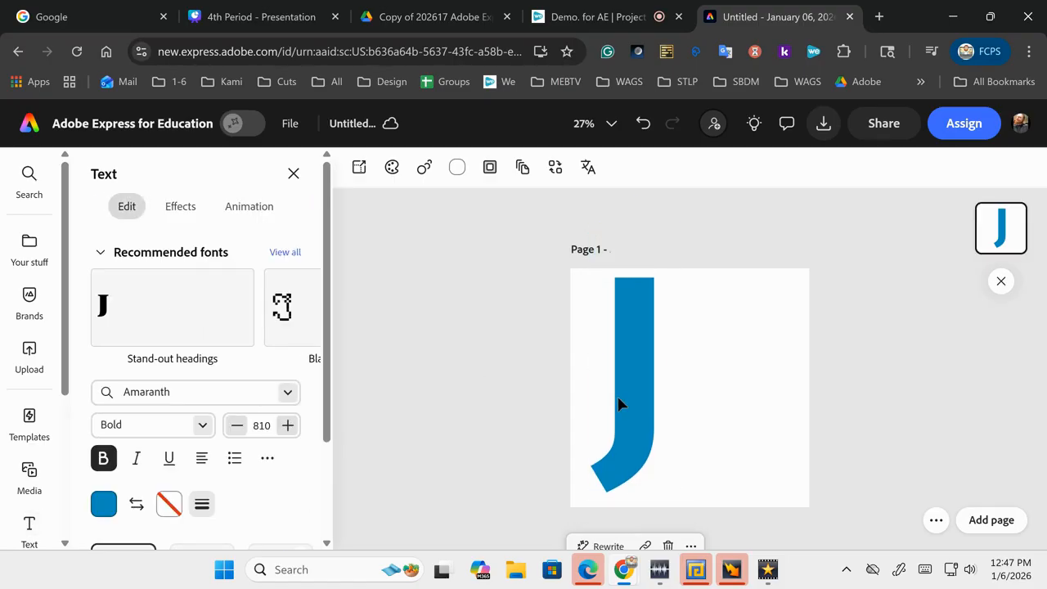
{"action": "key", "text": "Down"}
{"action": "key", "text": "Down"}
{"action": "key", "text": "Down"}
{"action": "key", "text": "Down"}
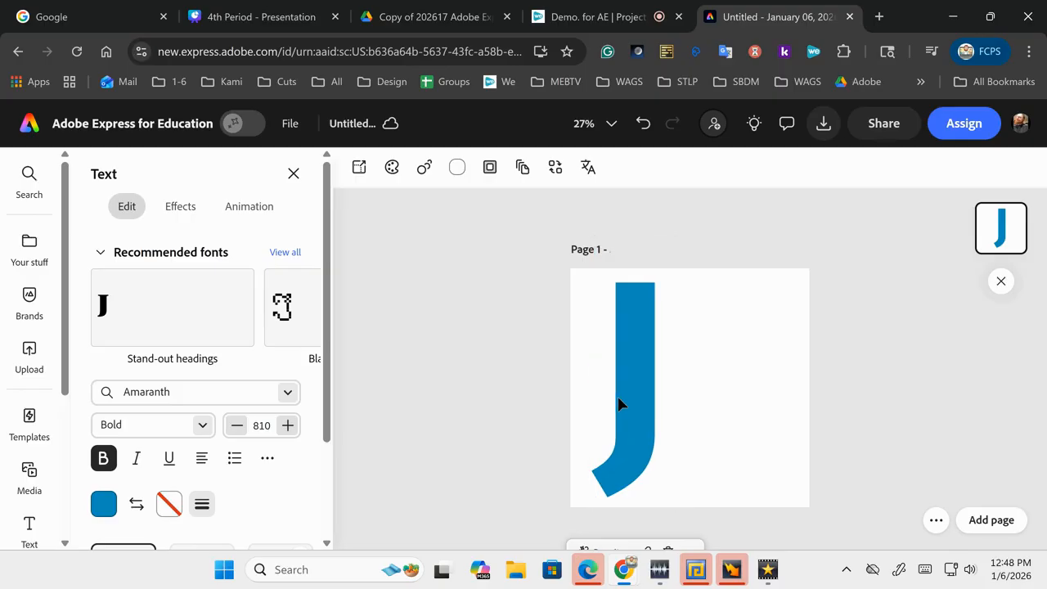
{"action": "left_click", "coordinate": [521, 396]}
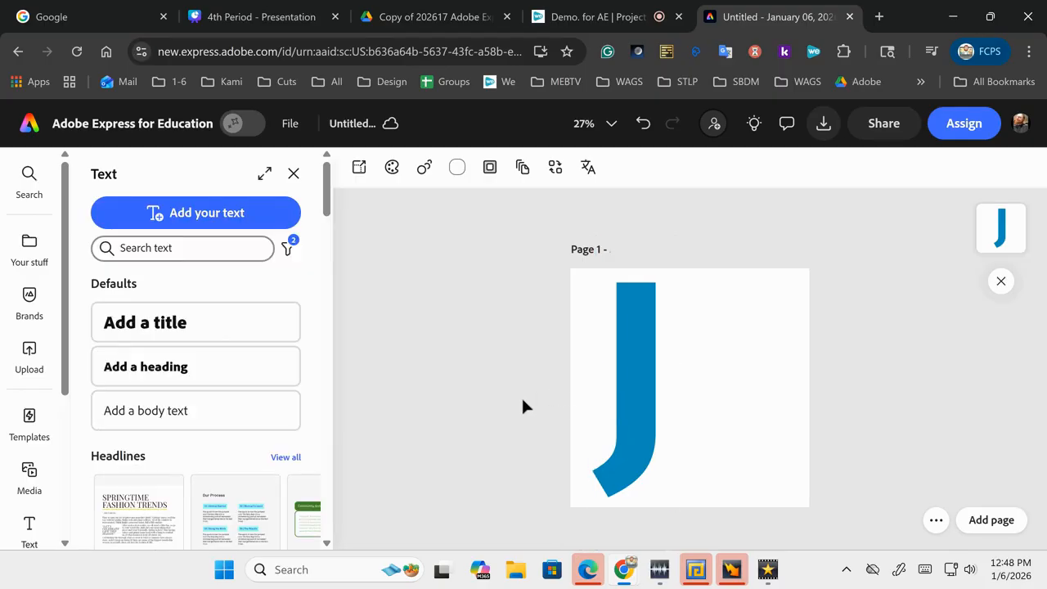
{"action": "left_click", "coordinate": [646, 381]}
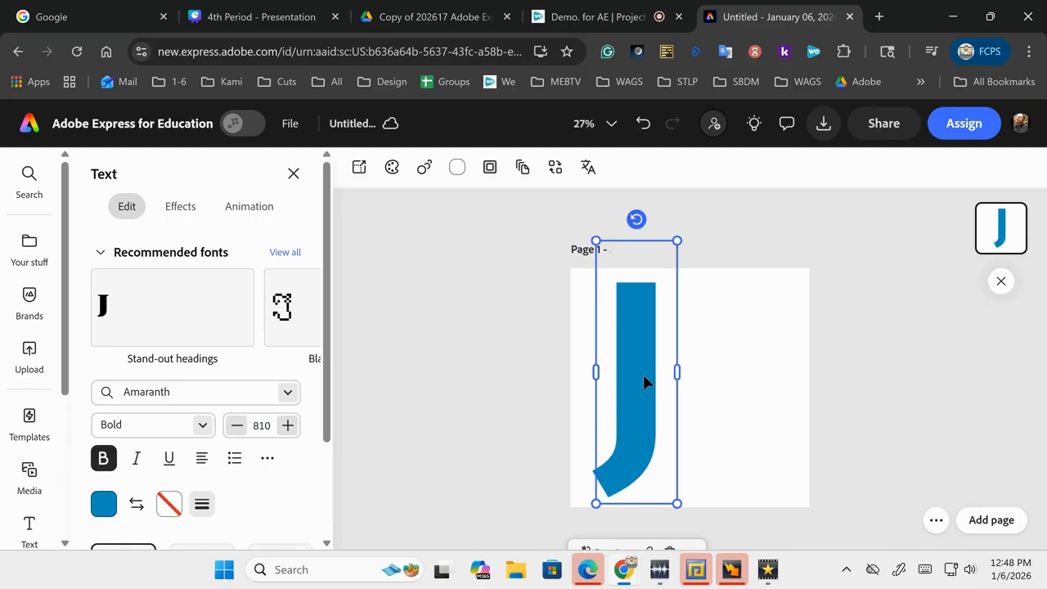
Step: Duplicate the J with Ctrl+D and change the copy's letter to M
{"action": "key", "text": "ctrl+d"}
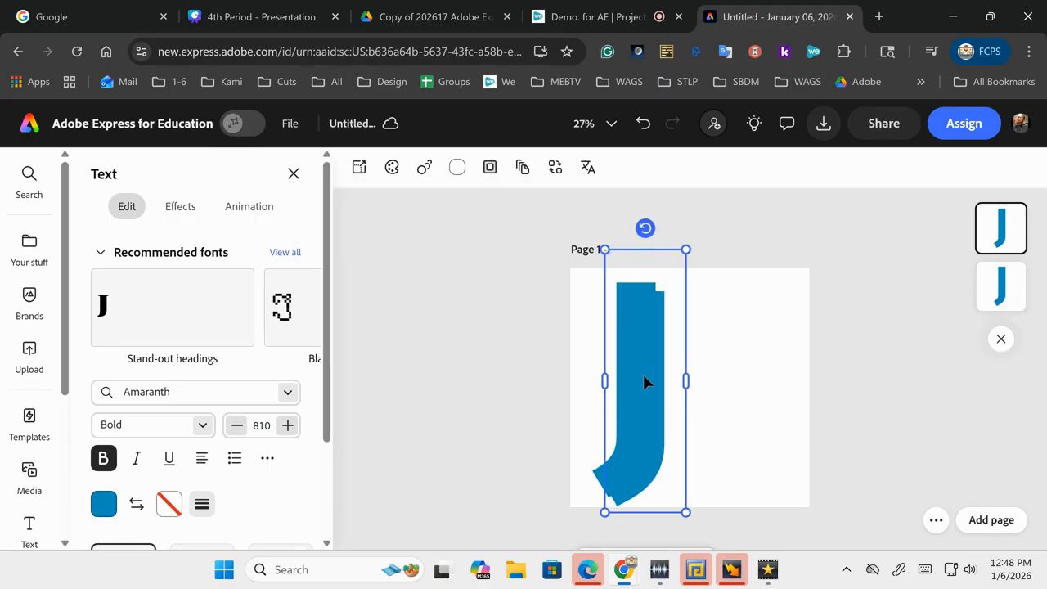
{"action": "left_click_drag", "start_coordinate": [642, 372], "coordinate": [719, 362]}
{"action": "double_click", "coordinate": [720, 363]}
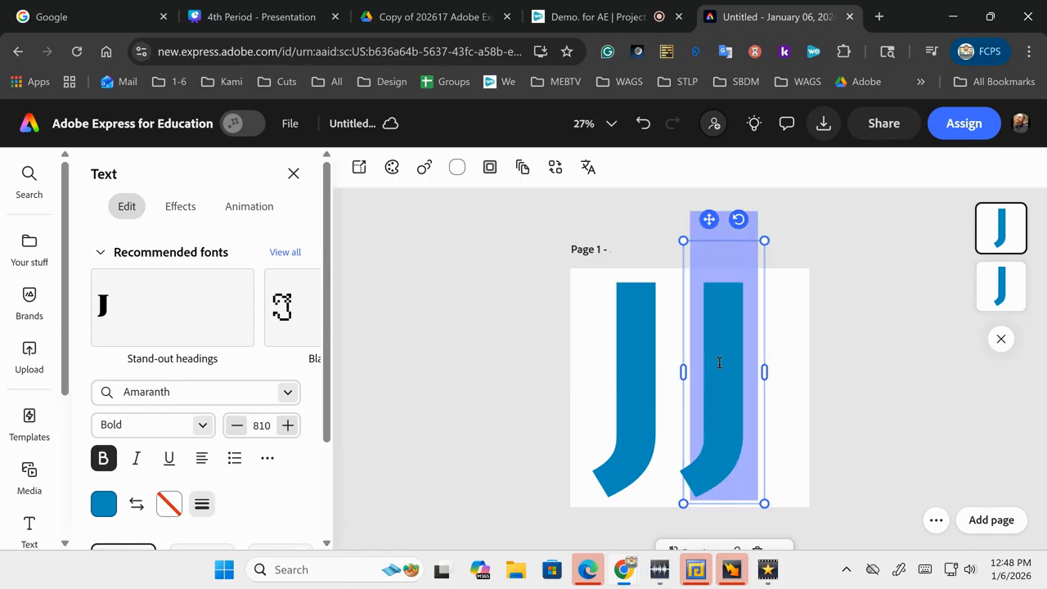
{"action": "key", "text": "BackSpace"}
{"action": "type", "text": "M"}
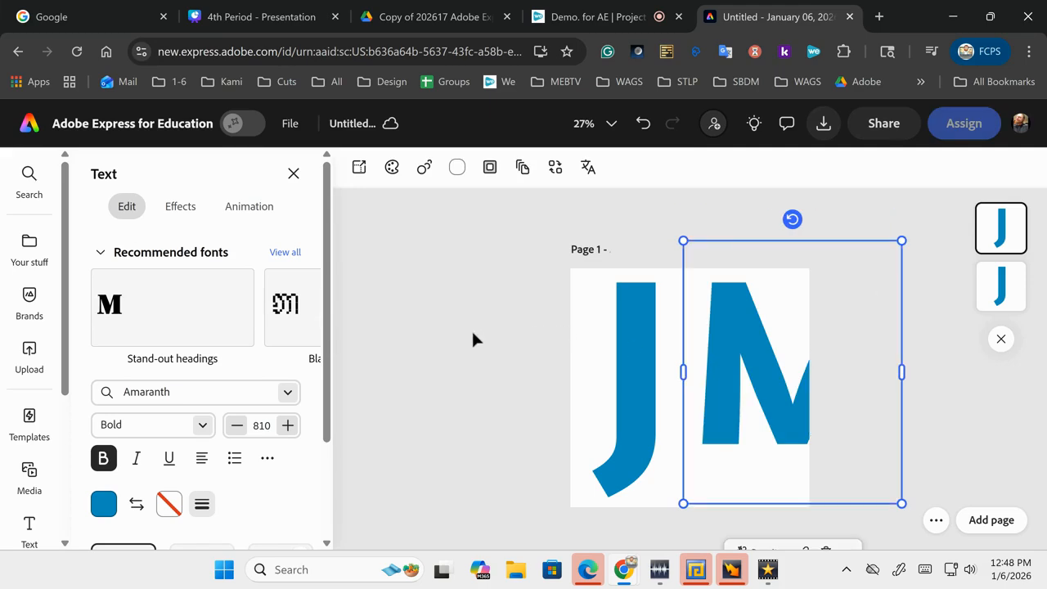
{"action": "left_click", "coordinate": [712, 389]}
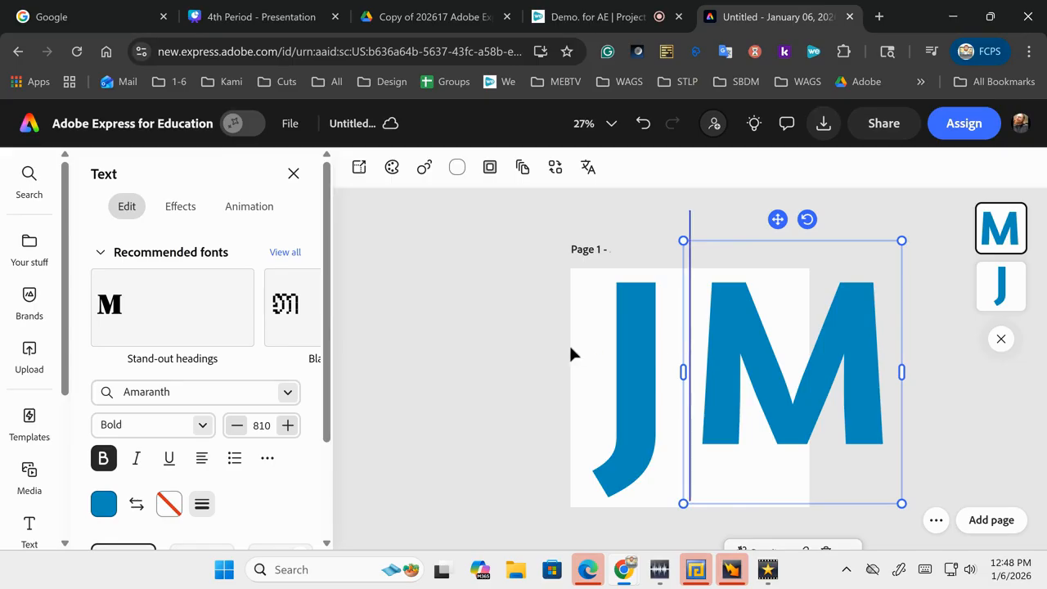
Step: Position the M overlapping the J to form a JM monogram
{"action": "left_click_drag", "start_coordinate": [705, 414], "coordinate": [640, 410]}
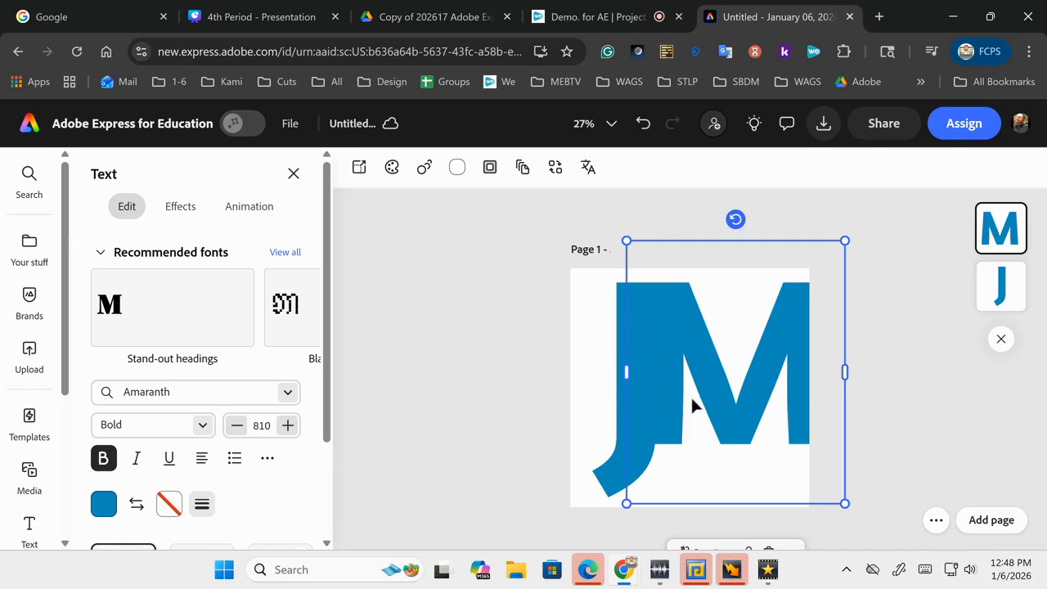
{"action": "left_click", "coordinate": [506, 369]}
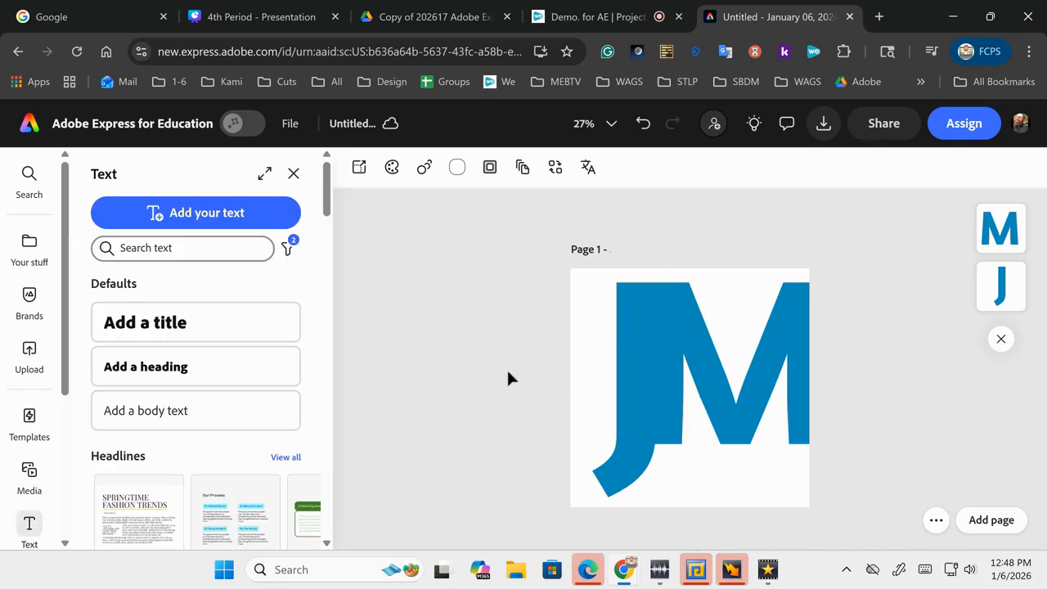
{"action": "left_click", "coordinate": [700, 398]}
{"action": "left_click_drag", "start_coordinate": [701, 399], "coordinate": [700, 404]}
{"action": "key", "text": "Right"}
{"action": "key", "text": "Right"}
{"action": "key", "text": "Right"}
{"action": "key", "text": "Right"}
{"action": "key", "text": "Right"}
{"action": "key", "text": "Right"}
{"action": "key", "text": "Right"}
{"action": "key", "text": "Right"}
{"action": "key", "text": "Right"}
{"action": "key", "text": "Right"}
{"action": "key", "text": "Right"}
{"action": "key", "text": "Right"}
{"action": "key", "text": "Right"}
{"action": "key", "text": "Right"}
{"action": "key", "text": "Right"}
{"action": "key", "text": "Right"}
{"action": "key", "text": "Right"}
{"action": "key", "text": "Right"}
{"action": "key", "text": "Right"}
{"action": "key", "text": "Right"}
{"action": "key", "text": "Down"}
{"action": "key", "text": "Down"}
{"action": "key", "text": "Down"}
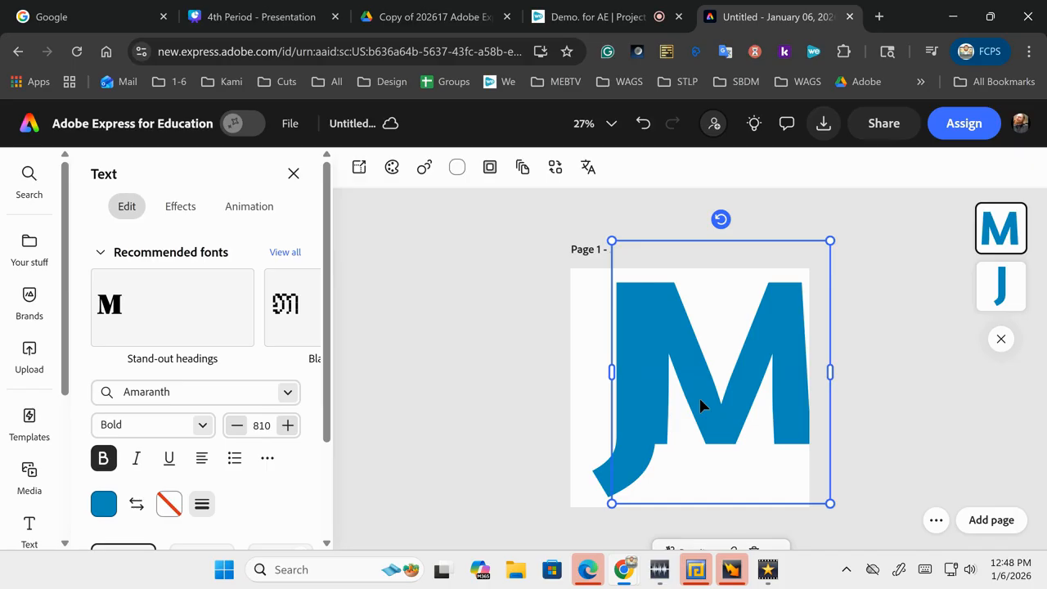
{"action": "left_click", "coordinate": [536, 376]}
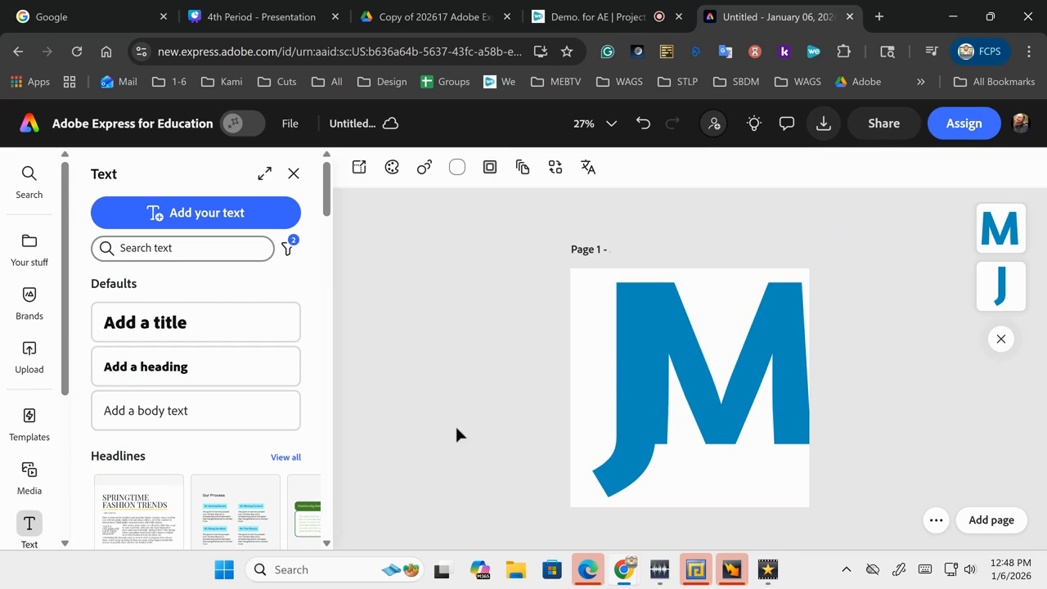
{"action": "key", "text": "ctrl+a"}
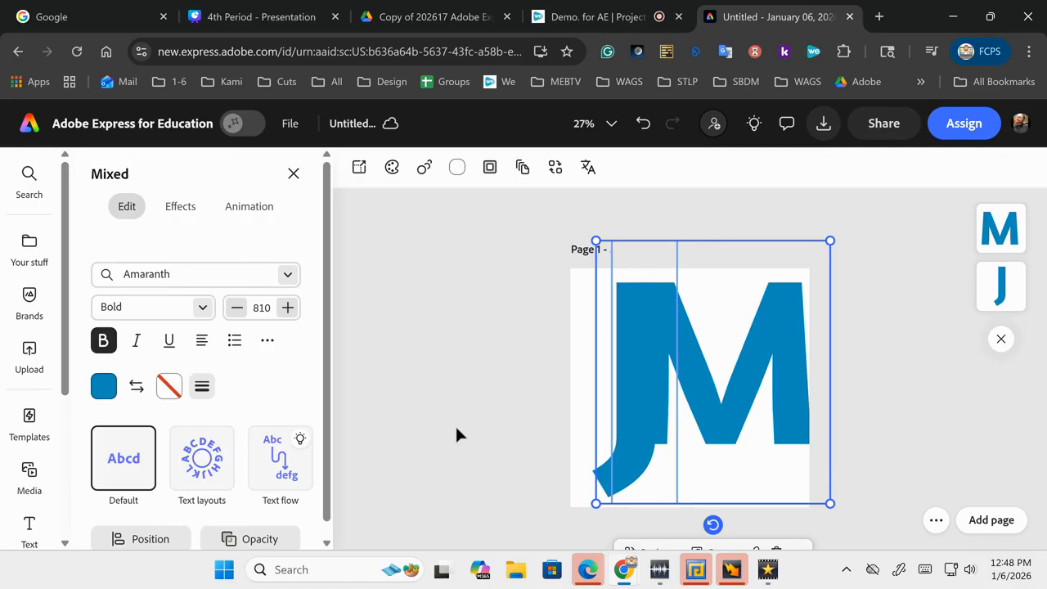
Step: Group the J and M into one JM logo and shift it slightly left
{"action": "right_click", "coordinate": [674, 431]}
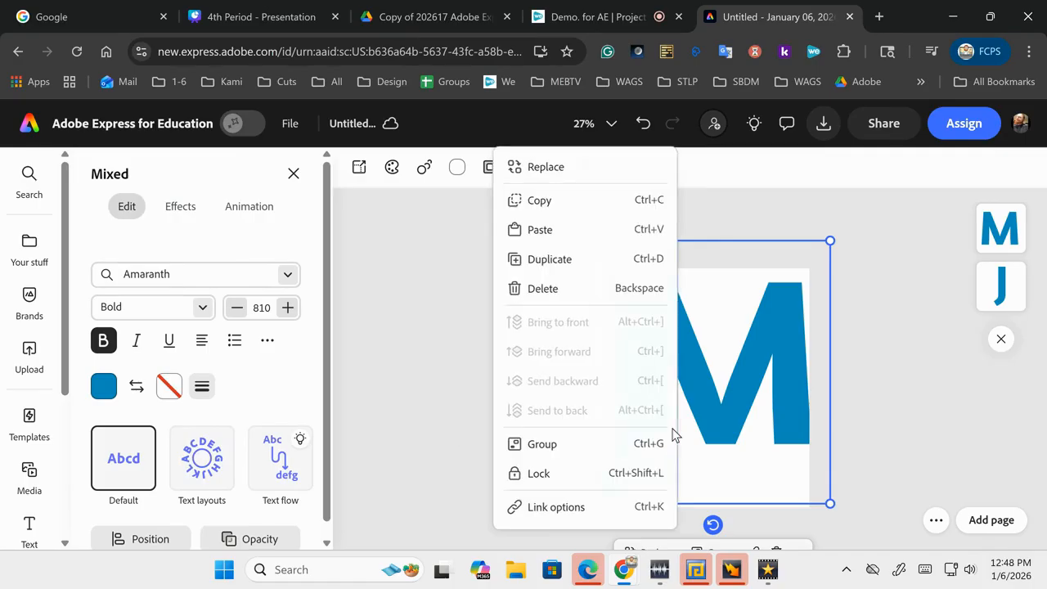
{"action": "left_click", "coordinate": [615, 452]}
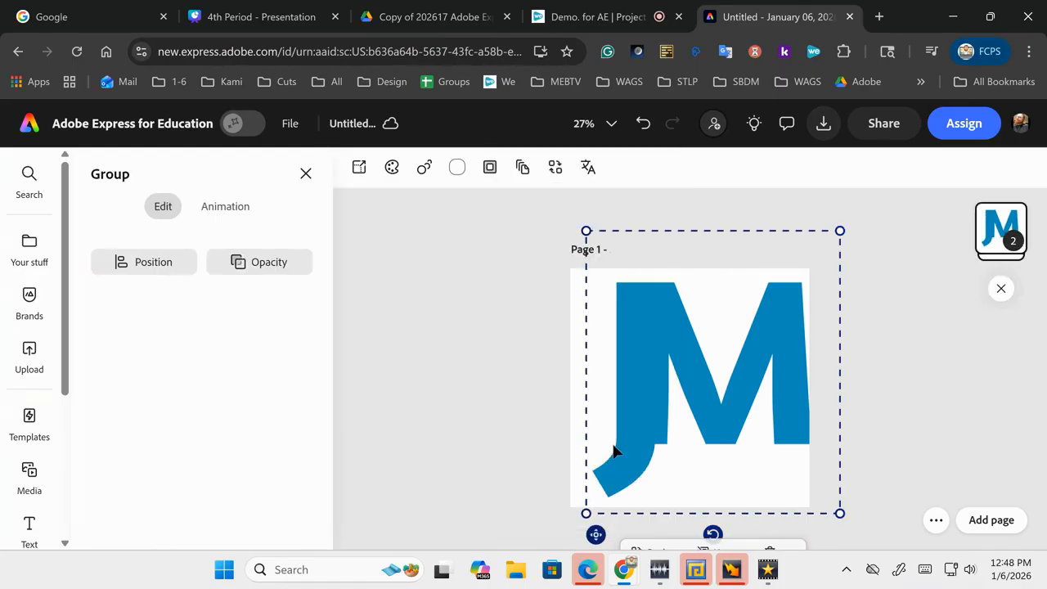
{"action": "left_click_drag", "start_coordinate": [654, 396], "coordinate": [633, 394]}
{"action": "left_click", "coordinate": [501, 374]}
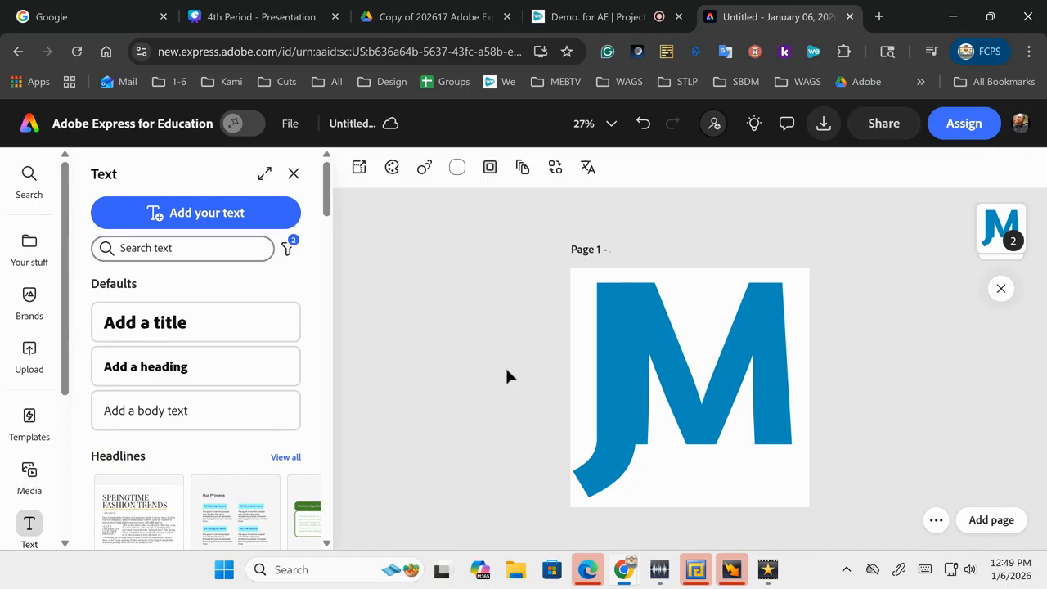
{"action": "left_click", "coordinate": [640, 382]}
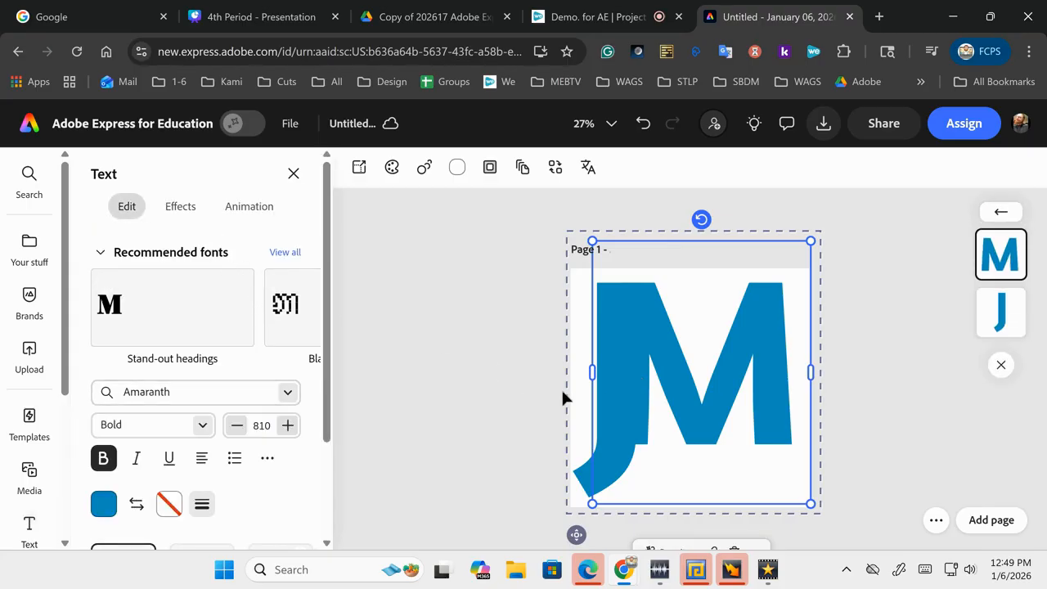
{"action": "left_click", "coordinate": [522, 400]}
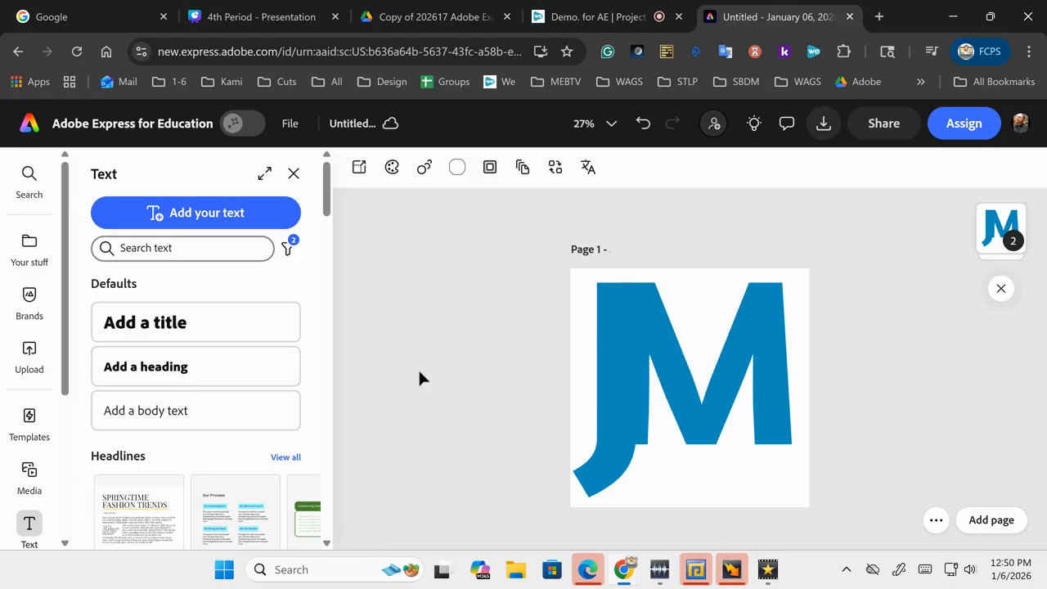
Step: Undo the grouping and nudge the M further left and down over the J
{"action": "key", "text": "ctrl+z"}
{"action": "key", "text": "ctrl+z"}
{"action": "key", "text": "ctrl+z"}
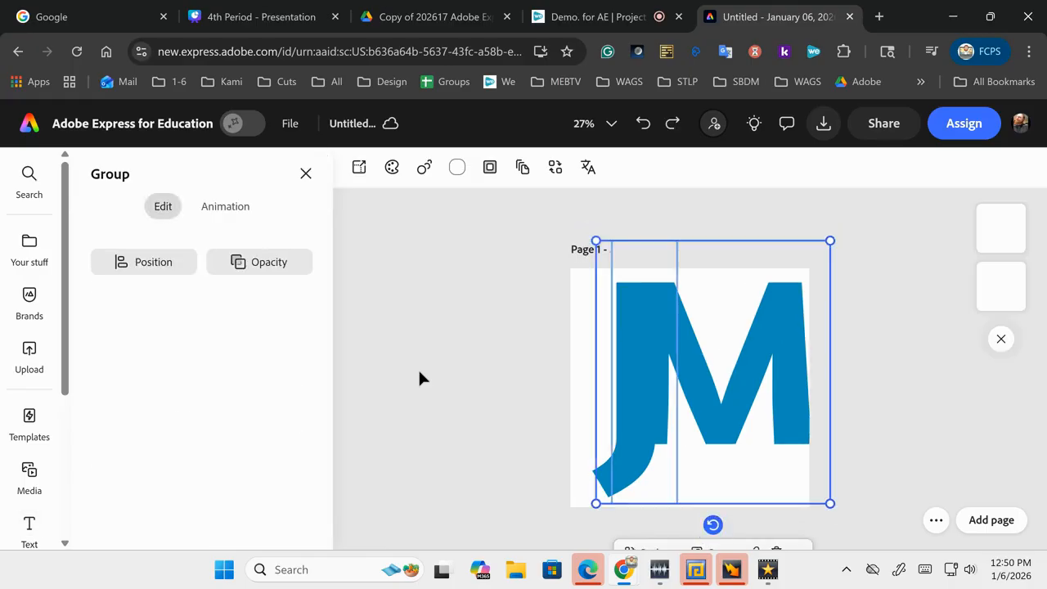
{"action": "key", "text": "ctrl+z"}
{"action": "key", "text": "ctrl+z"}
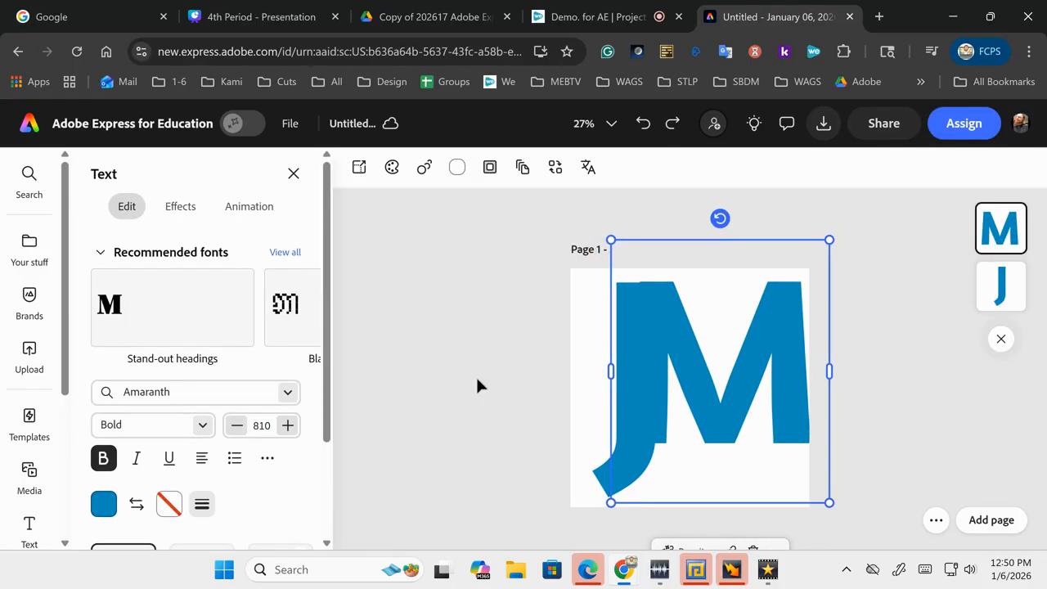
{"action": "left_click", "coordinate": [529, 392]}
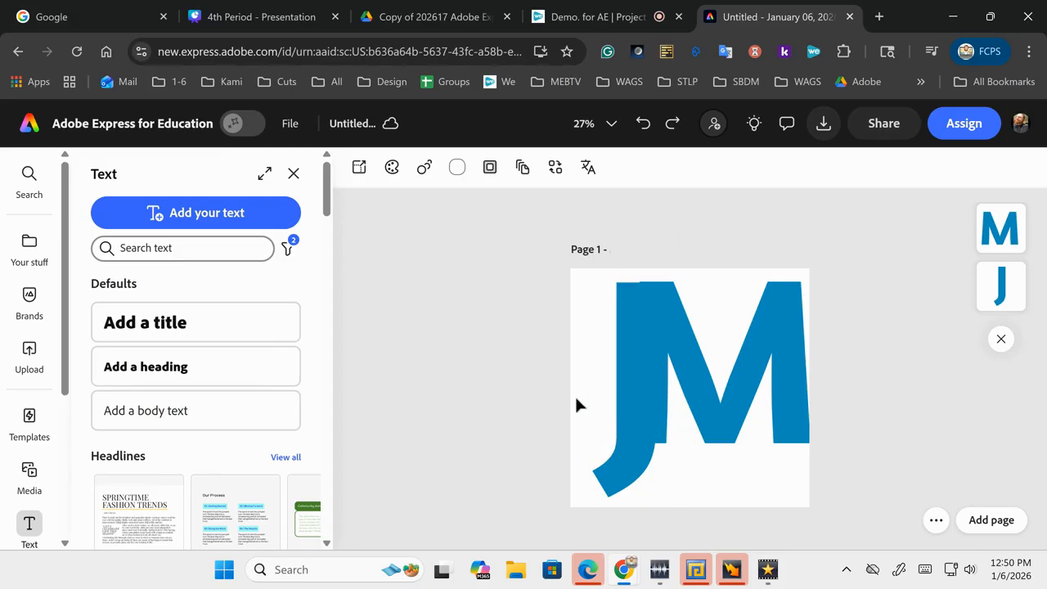
{"action": "left_click", "coordinate": [733, 372]}
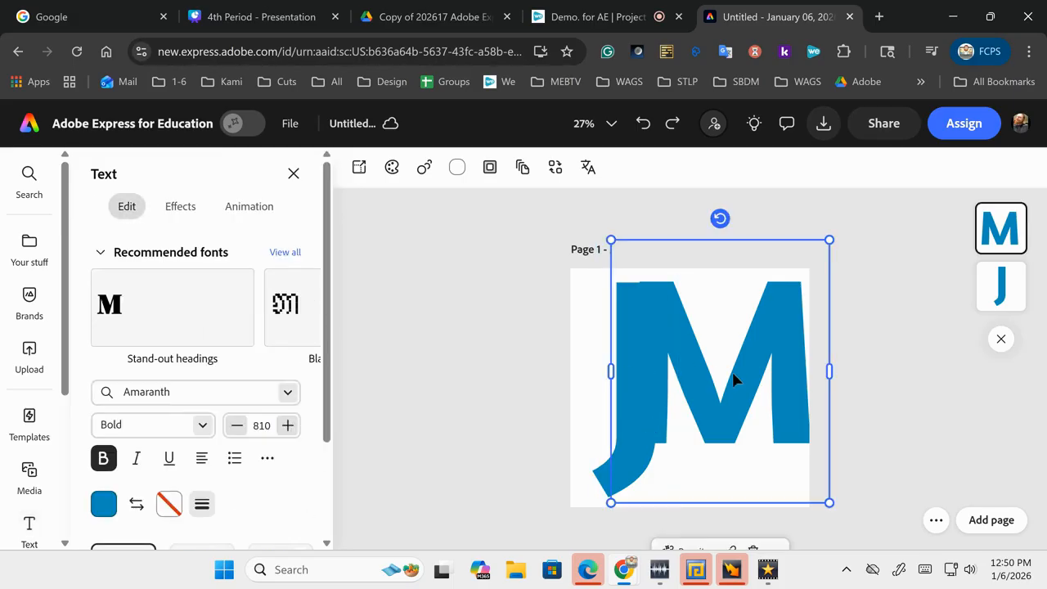
{"action": "key", "text": "Right"}
{"action": "key", "text": "Right"}
{"action": "key", "text": "Right"}
{"action": "key", "text": "Right"}
{"action": "key", "text": "Right"}
{"action": "key", "text": "Right"}
{"action": "key", "text": "Right"}
{"action": "key", "text": "Right"}
{"action": "key", "text": "Right"}
{"action": "key", "text": "Right"}
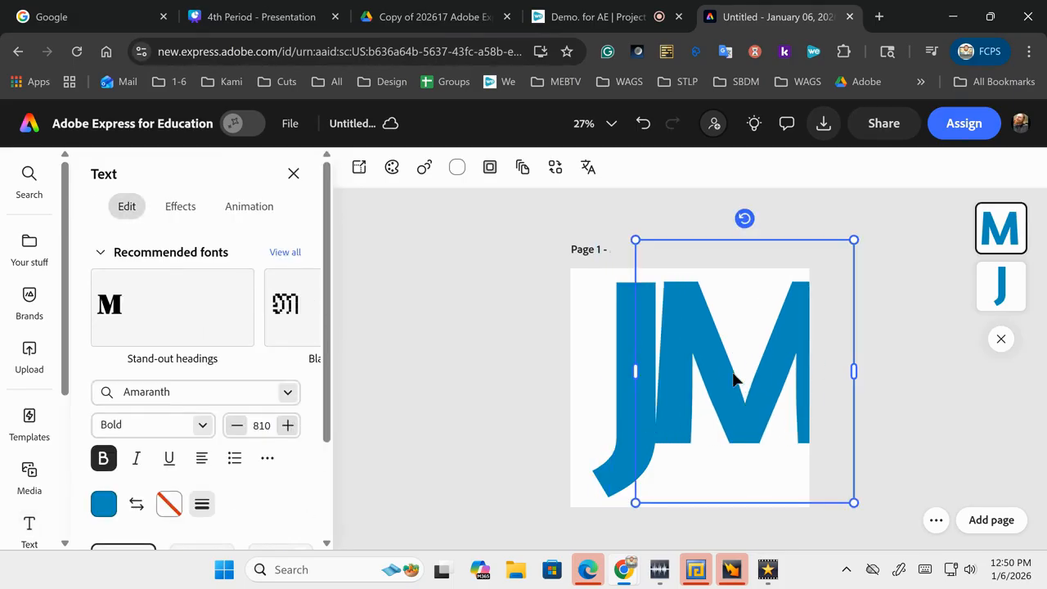
{"action": "key", "text": "Left"}
{"action": "key", "text": "Left"}
{"action": "key", "text": "Left"}
{"action": "key", "text": "Left"}
{"action": "key", "text": "Left"}
{"action": "key", "text": "Left"}
{"action": "key", "text": "Left"}
{"action": "key", "text": "Left"}
{"action": "key", "text": "Left"}
{"action": "key", "text": "Left"}
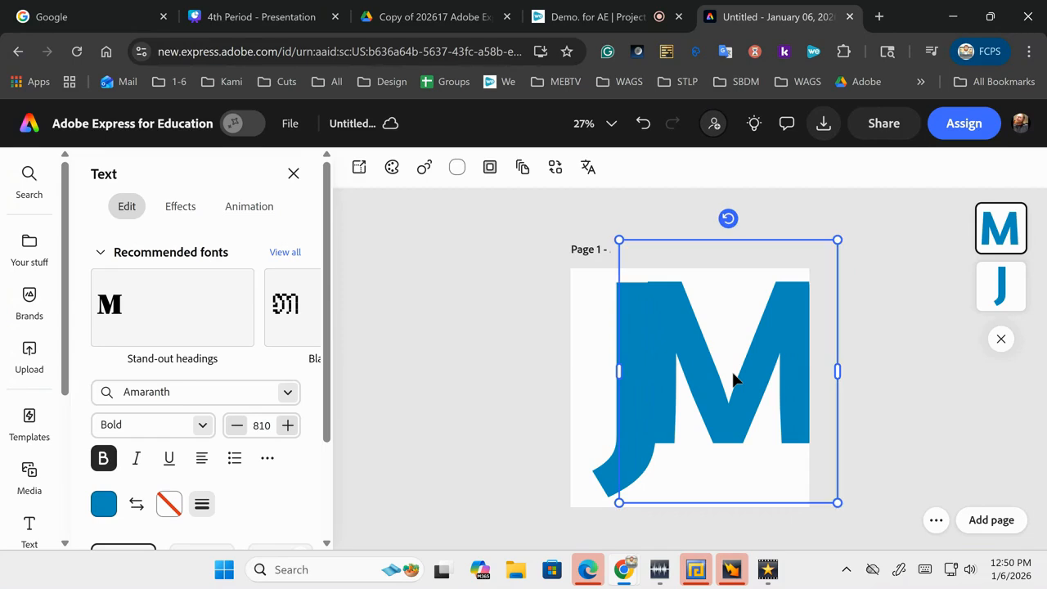
{"action": "key", "text": "Down"}
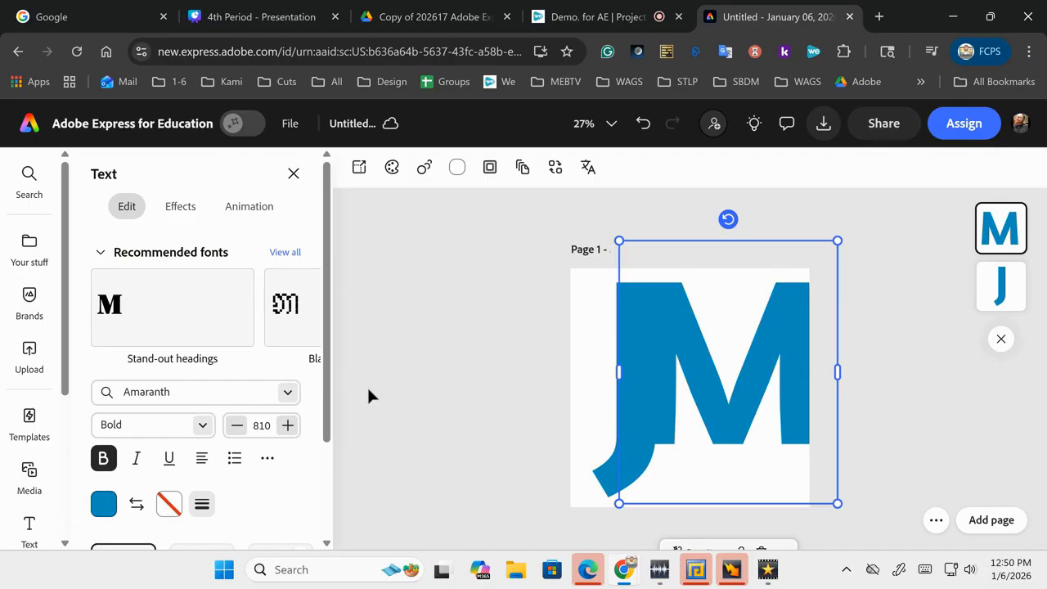
Step: Regroup both letters with Ctrl+G and nudge the JM group left
{"action": "key", "text": "ctrl+a"}
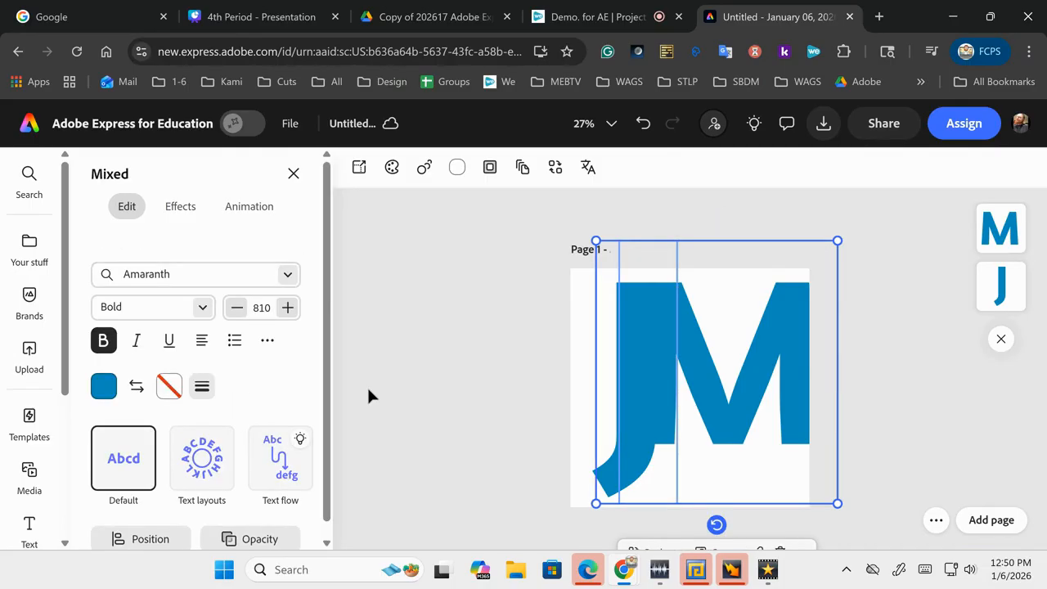
{"action": "key", "text": "ctrl+g"}
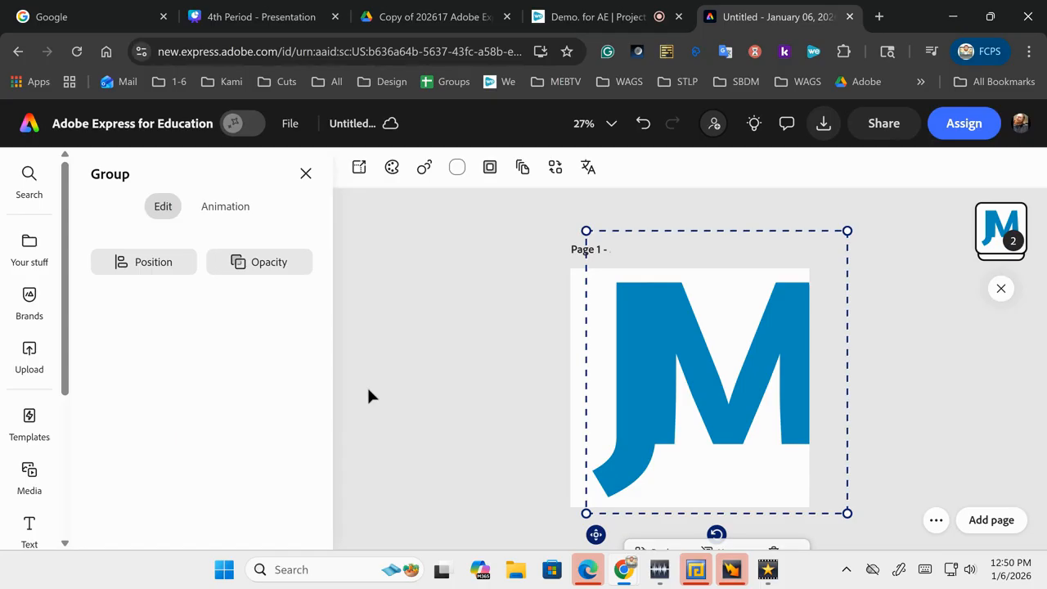
{"action": "key", "text": "Left"}
{"action": "key", "text": "Left"}
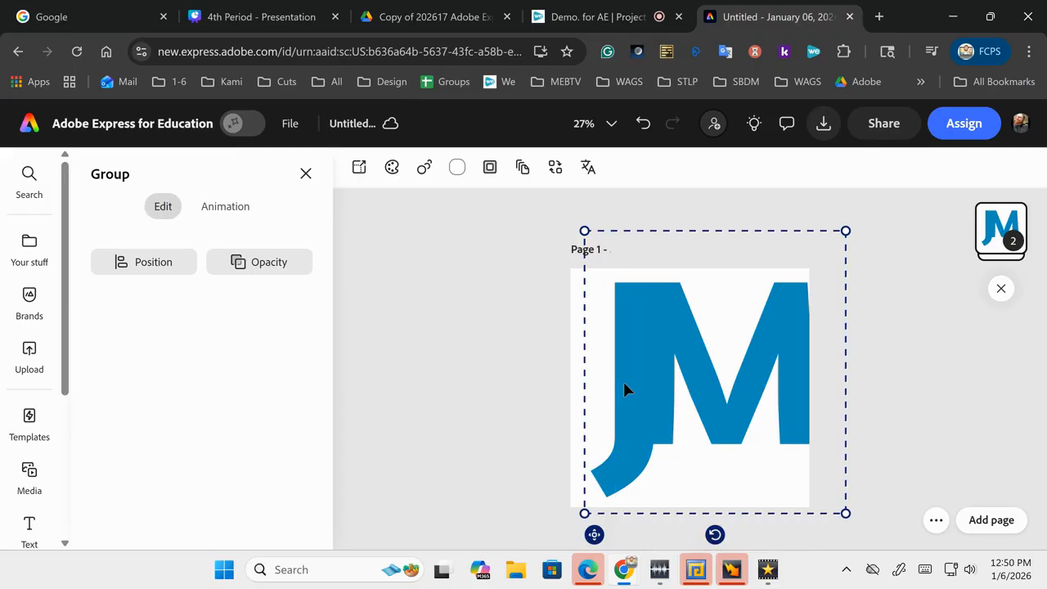
{"action": "key", "text": "shift+Left"}
{"action": "key", "text": "shift+Left"}
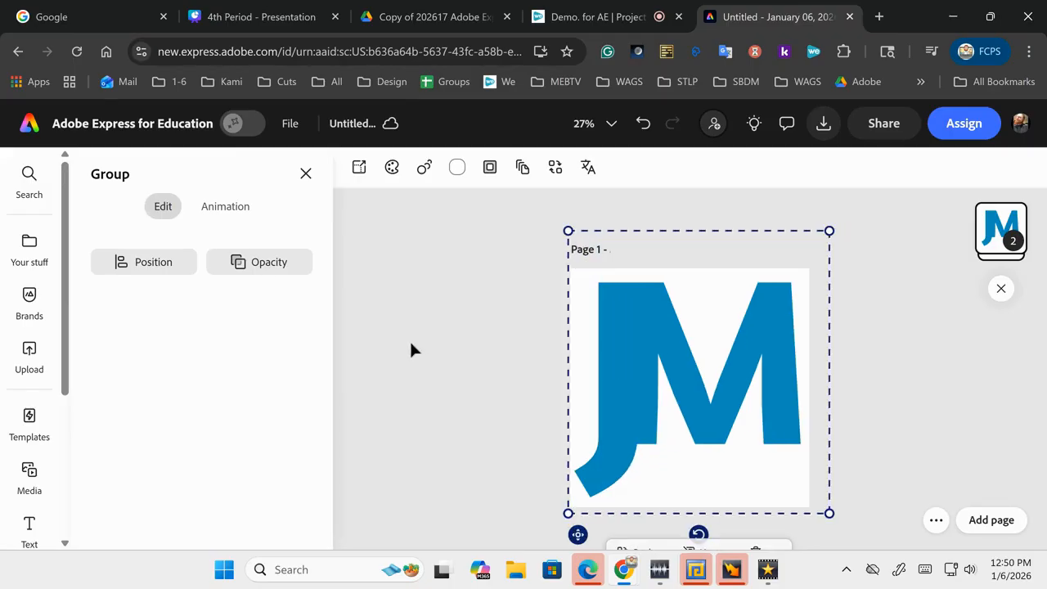
{"action": "left_click", "coordinate": [410, 343]}
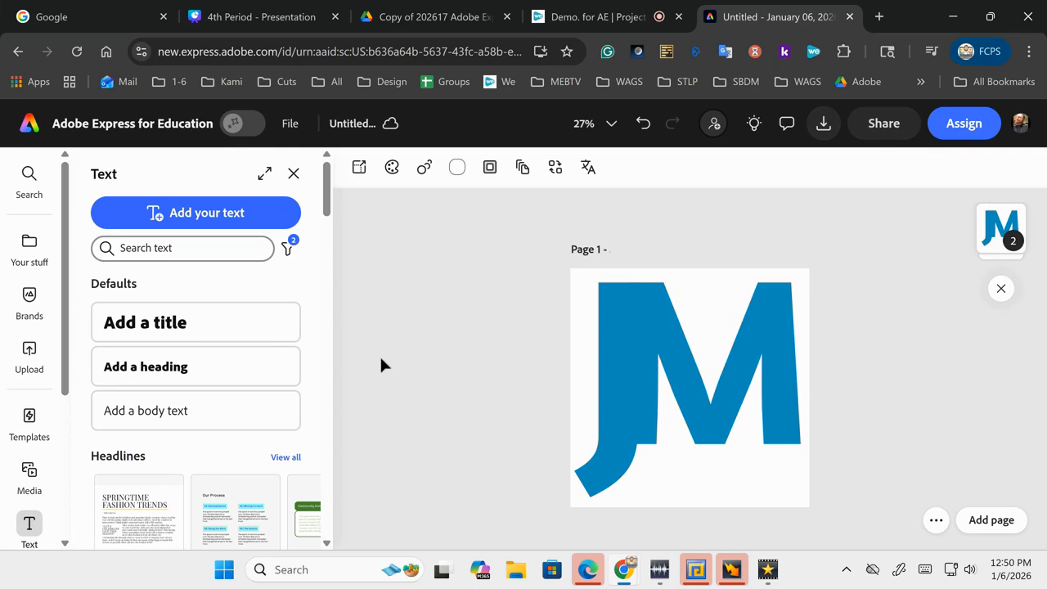
Step: Try a black outline on the J, then undo it so the J stays plain blue
{"action": "left_click", "coordinate": [617, 377]}
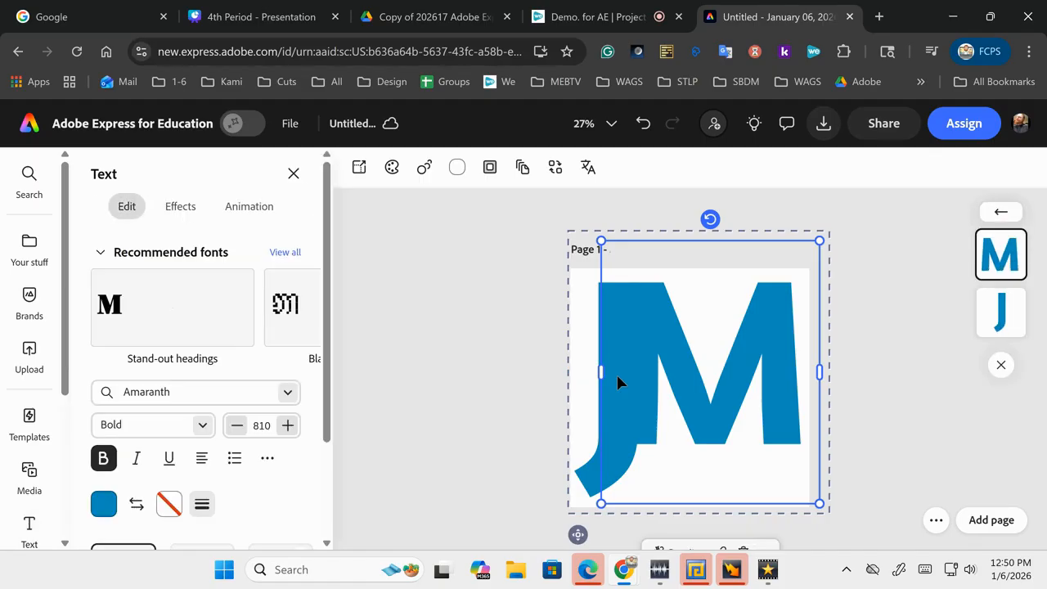
{"action": "left_click", "coordinate": [592, 463]}
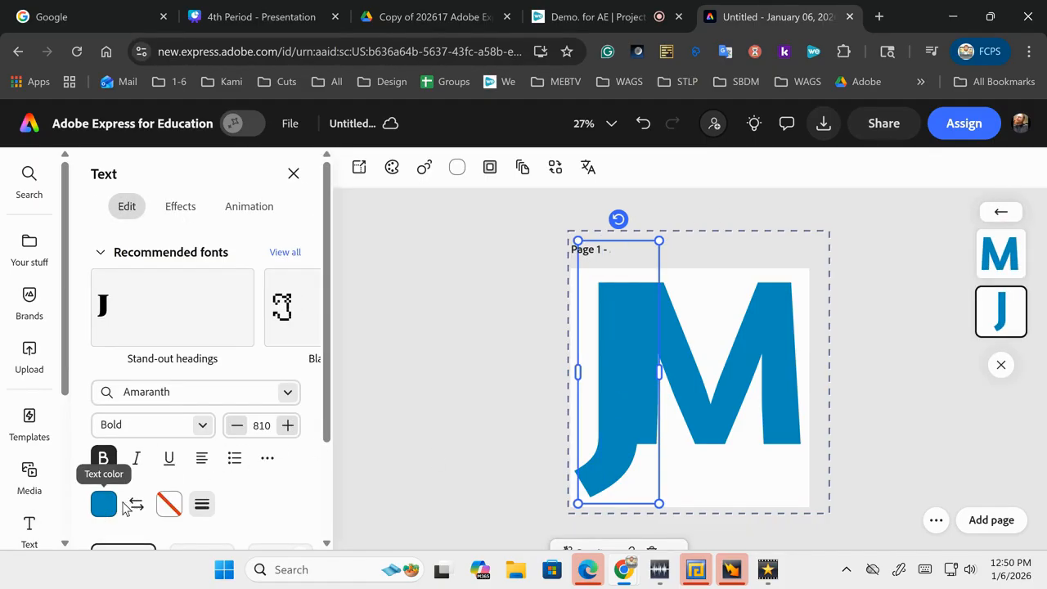
{"action": "left_click", "coordinate": [170, 507]}
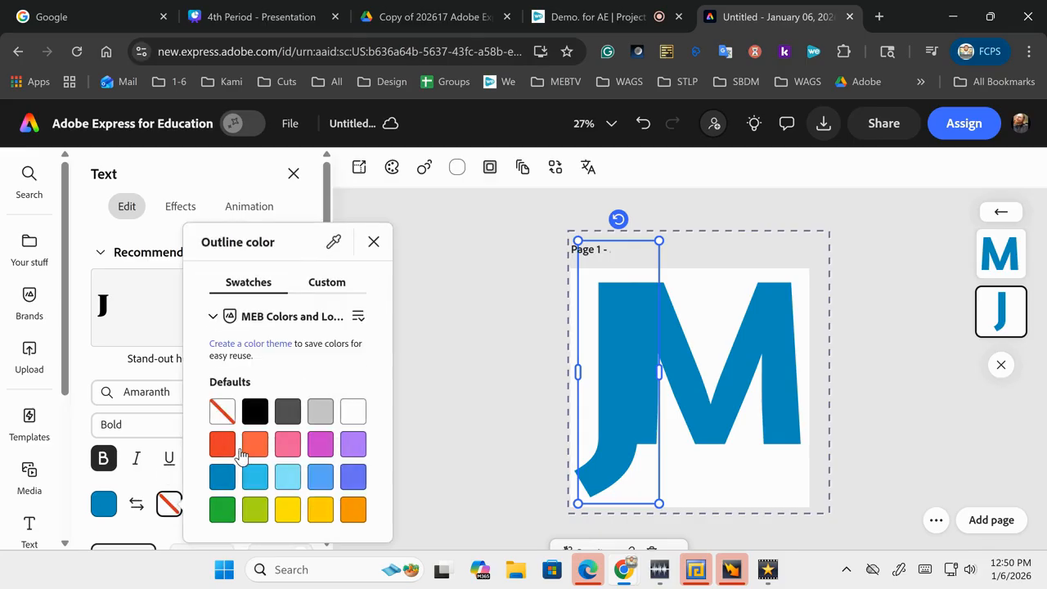
{"action": "left_click", "coordinate": [255, 412]}
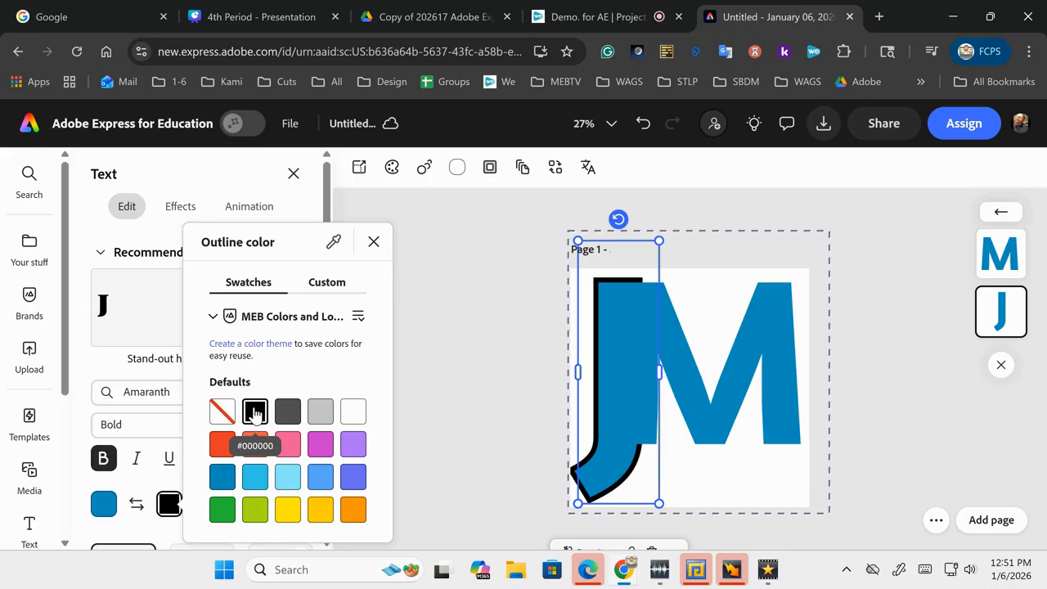
{"action": "key", "text": "ctrl+z"}
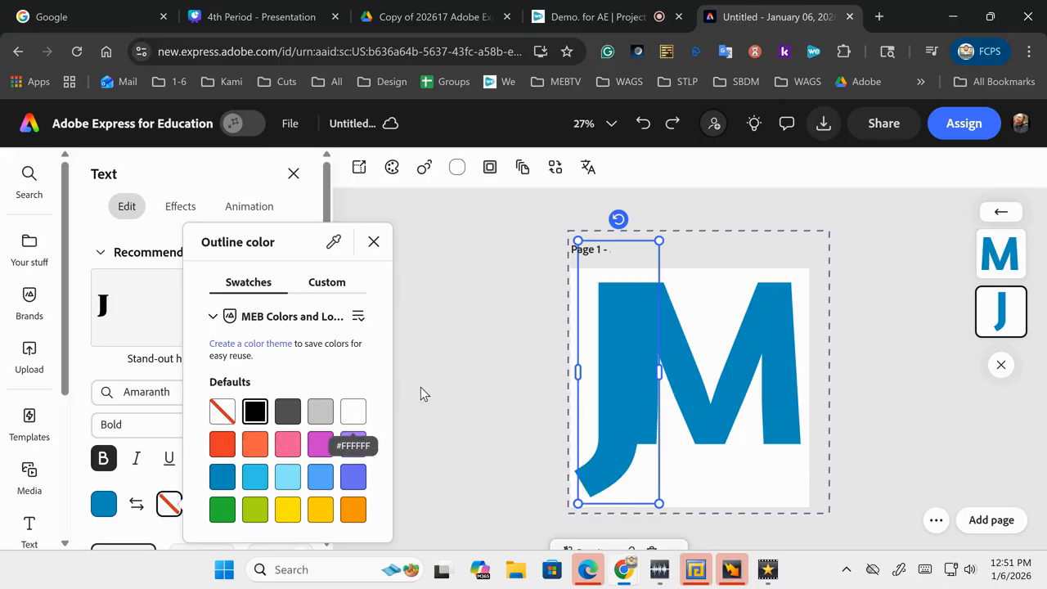
{"action": "left_click", "coordinate": [455, 383]}
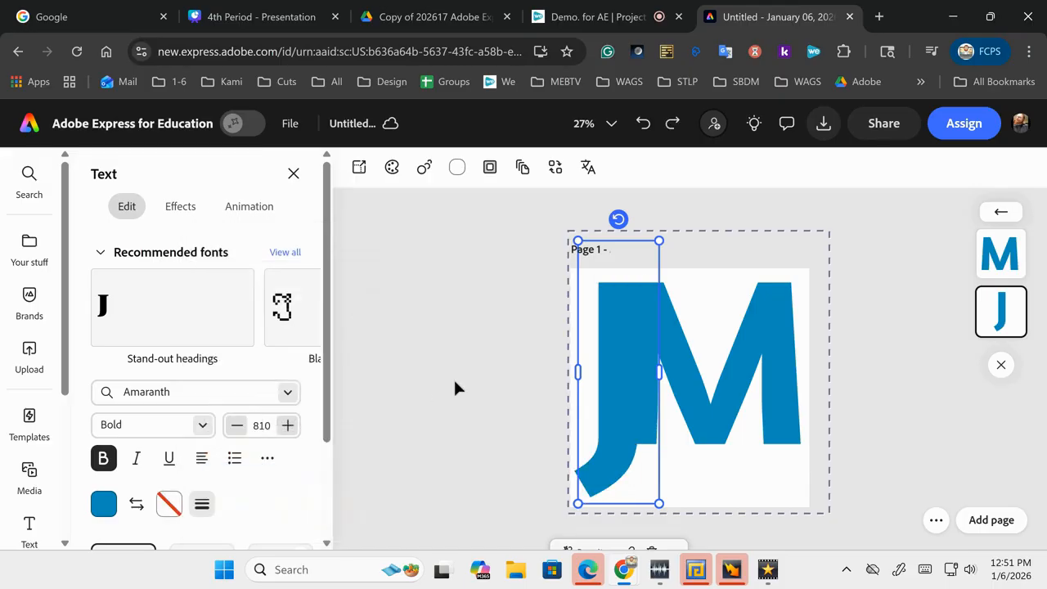
{"action": "left_click", "coordinate": [455, 382]}
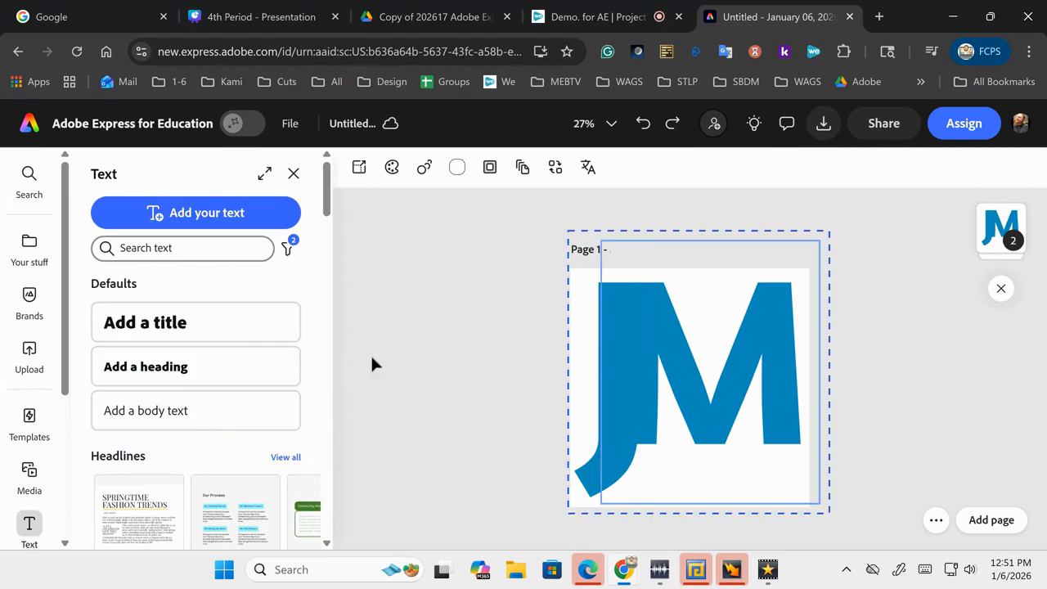
Step: Add a new text box in yellow-green #AAD816 and replace its placeholder with the letter E
{"action": "left_click", "coordinate": [188, 231]}
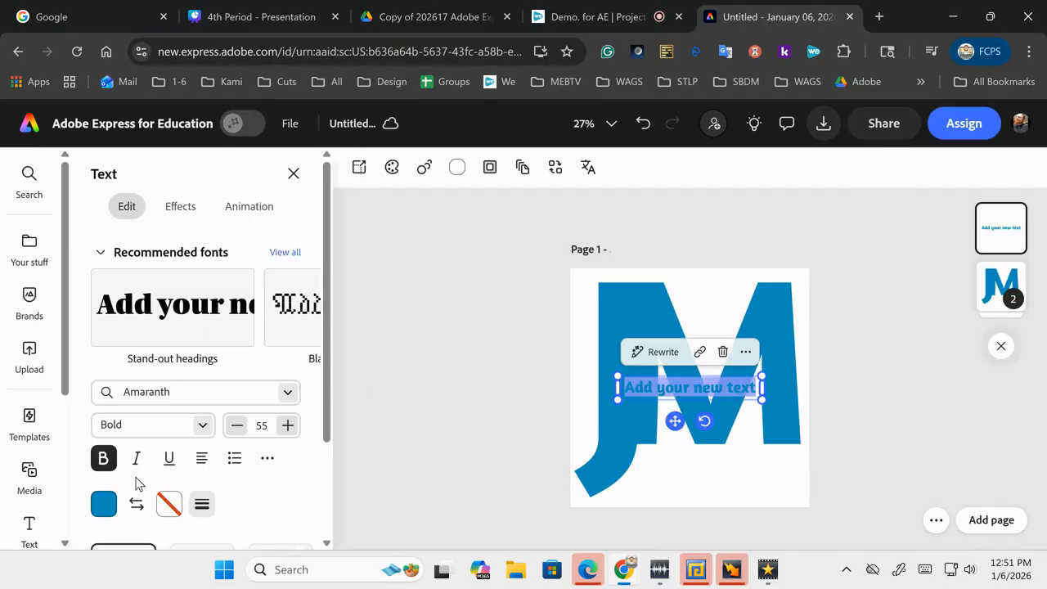
{"action": "left_click", "coordinate": [103, 505]}
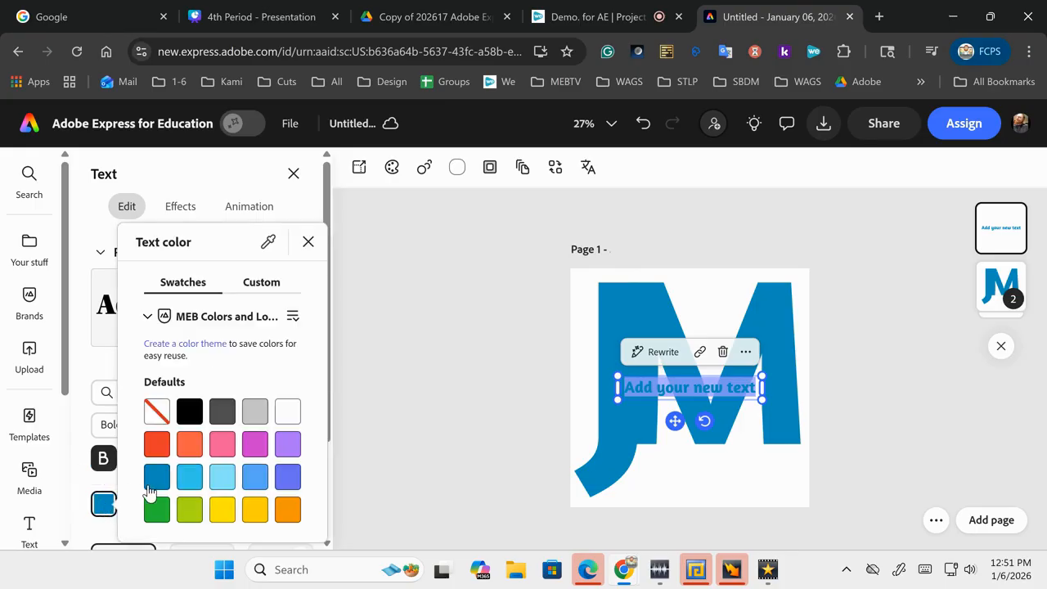
{"action": "left_click", "coordinate": [187, 511]}
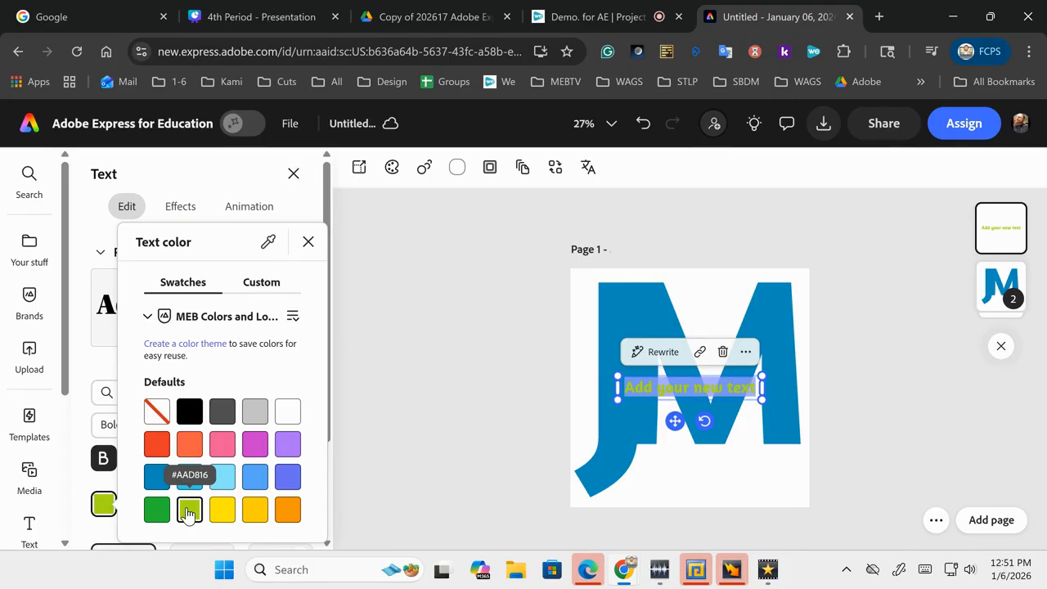
{"action": "left_click", "coordinate": [689, 386]}
{"action": "key", "text": "BackSpace"}
{"action": "type", "text": "w"}
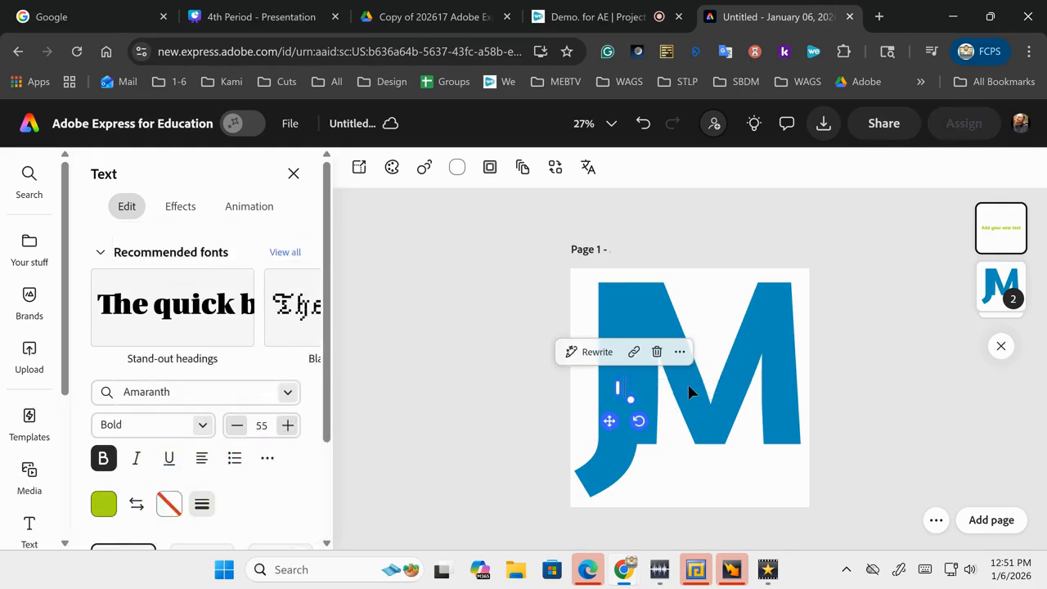
{"action": "key", "text": "BackSpace"}
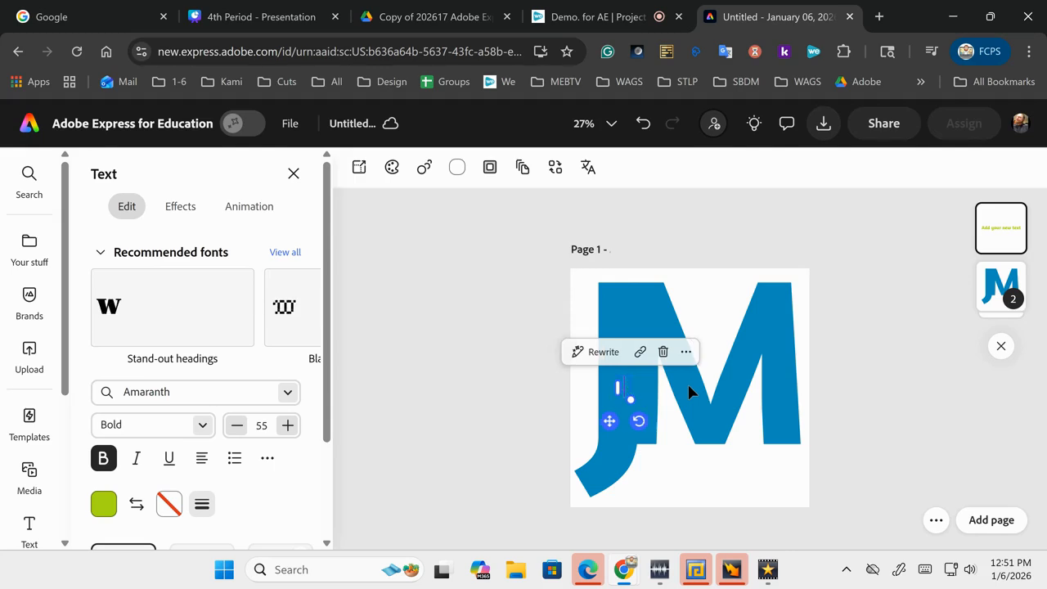
{"action": "type", "text": "E"}
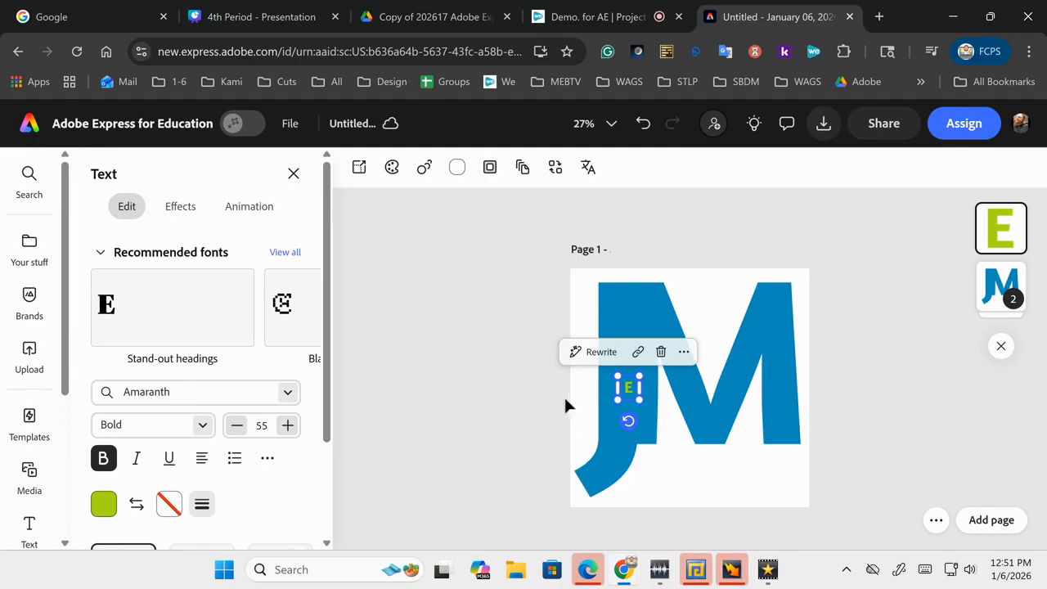
Step: Enlarge the green E and move it up to the top of the J's stem
{"action": "left_click_drag", "start_coordinate": [620, 399], "coordinate": [605, 418]}
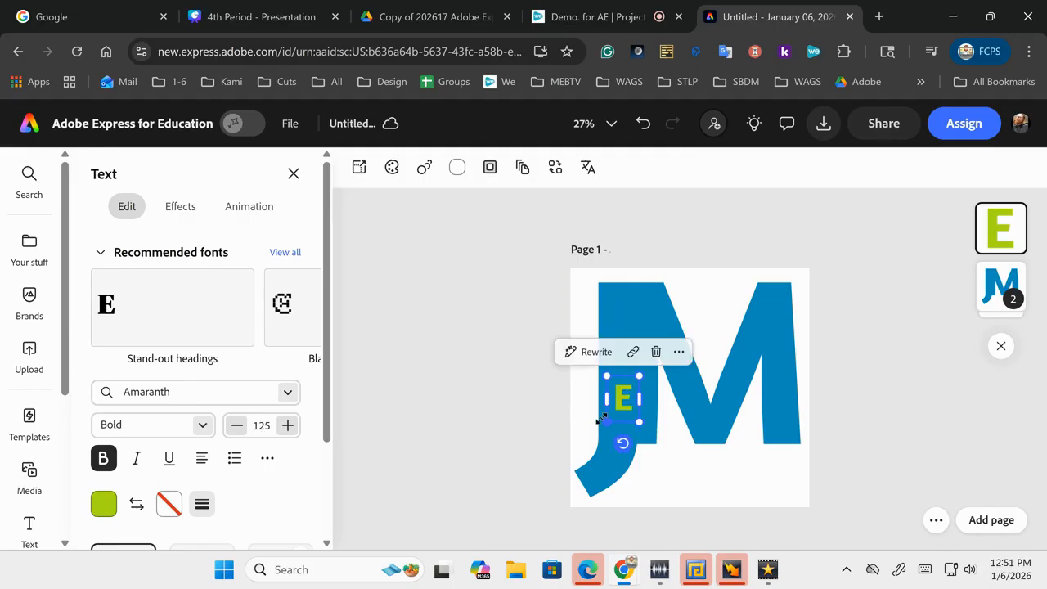
{"action": "left_click", "coordinate": [503, 367]}
{"action": "left_click", "coordinate": [625, 399]}
{"action": "left_click_drag", "start_coordinate": [625, 399], "coordinate": [623, 306]}
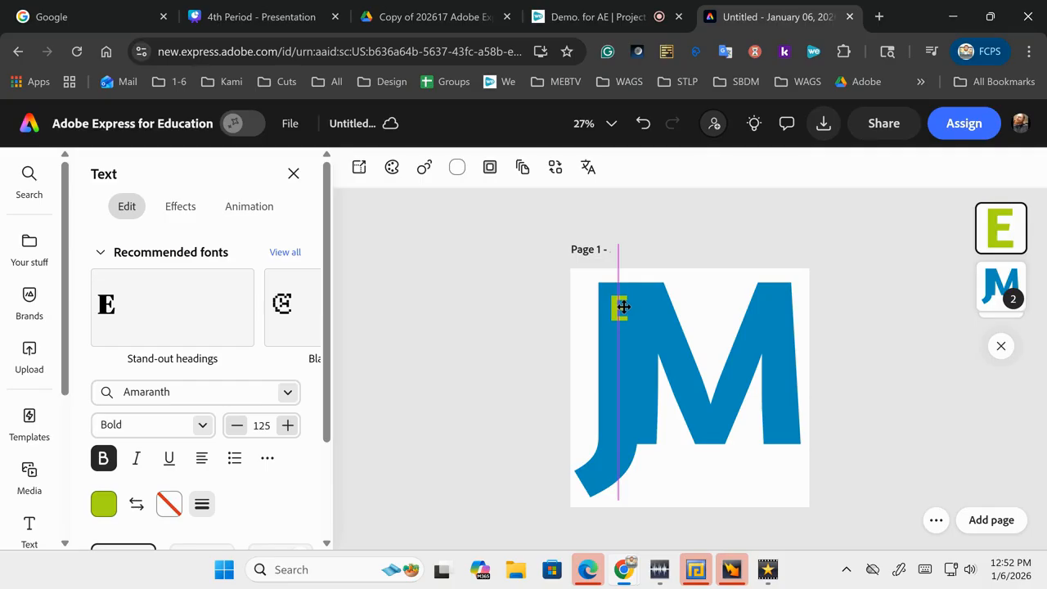
{"action": "left_click_drag", "start_coordinate": [623, 307], "coordinate": [624, 302]}
{"action": "left_click", "coordinate": [570, 303]}
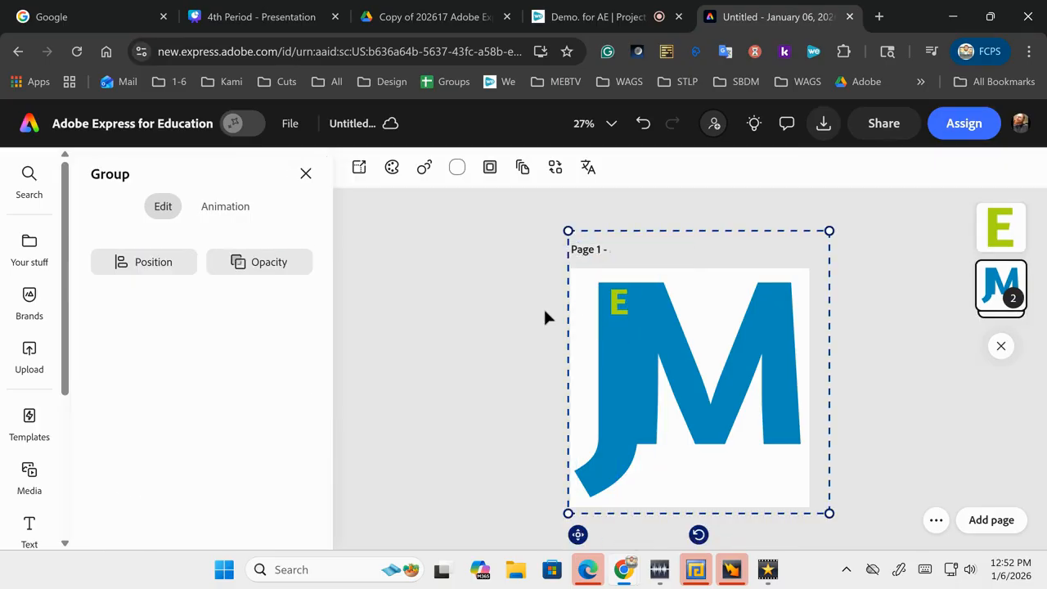
{"action": "left_click", "coordinate": [545, 312]}
{"action": "left_click", "coordinate": [618, 302]}
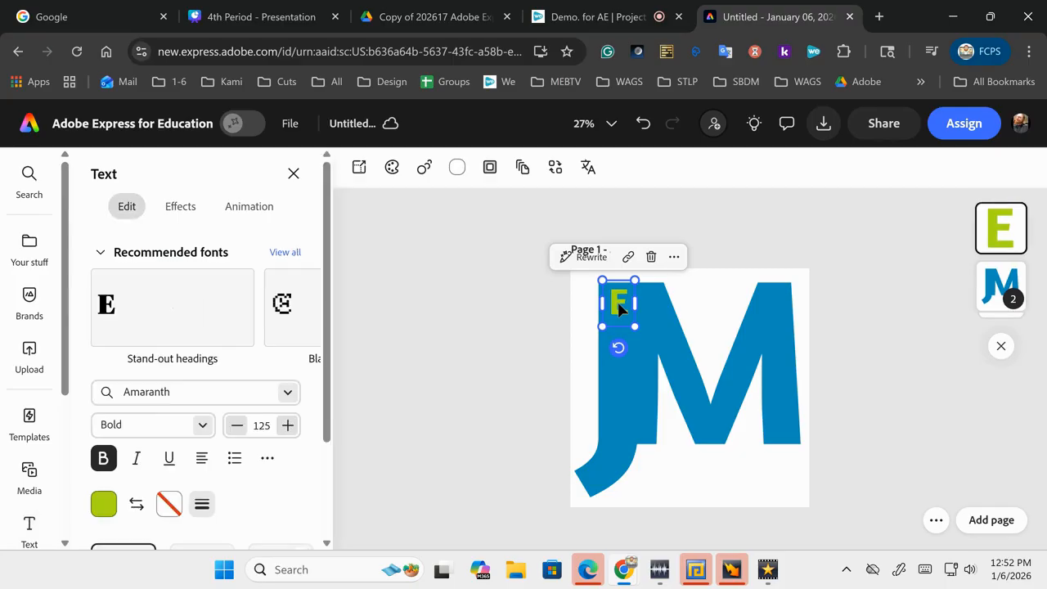
Step: Give the green E a black outline
{"action": "left_click", "coordinate": [168, 504]}
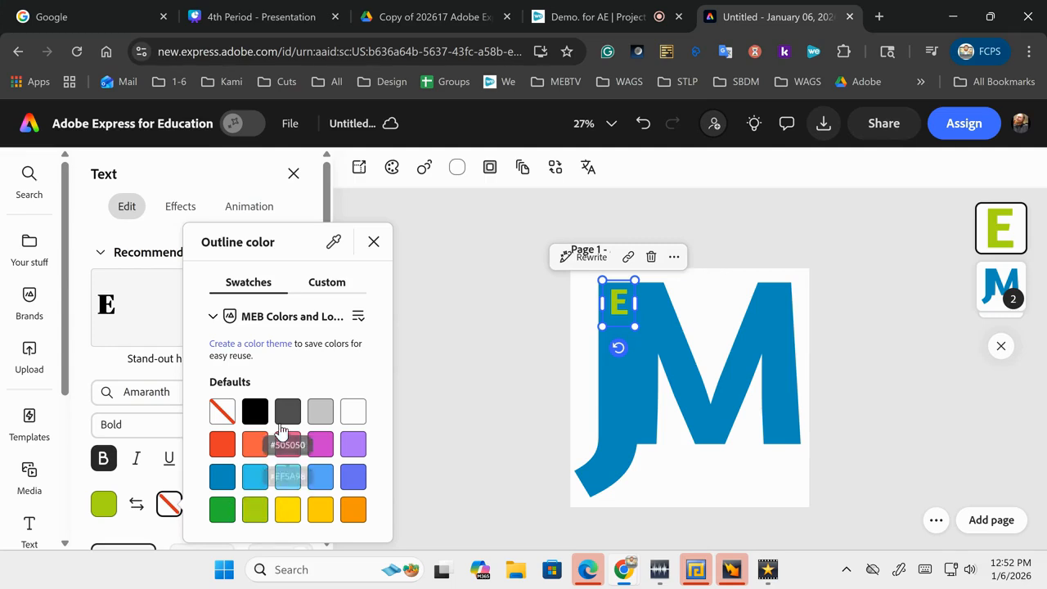
{"action": "left_click", "coordinate": [316, 416]}
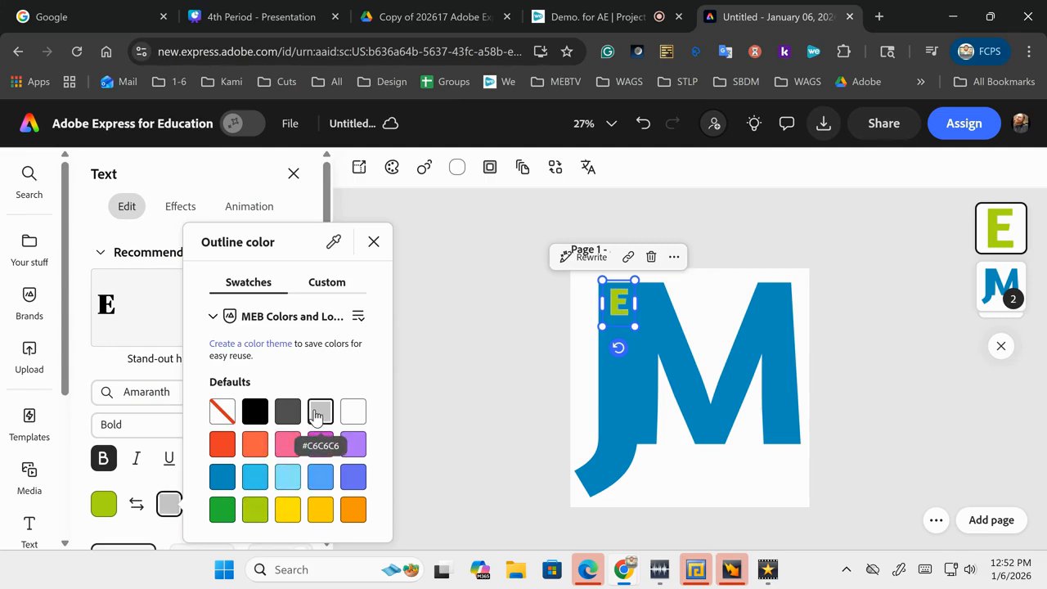
{"action": "left_click", "coordinate": [257, 413]}
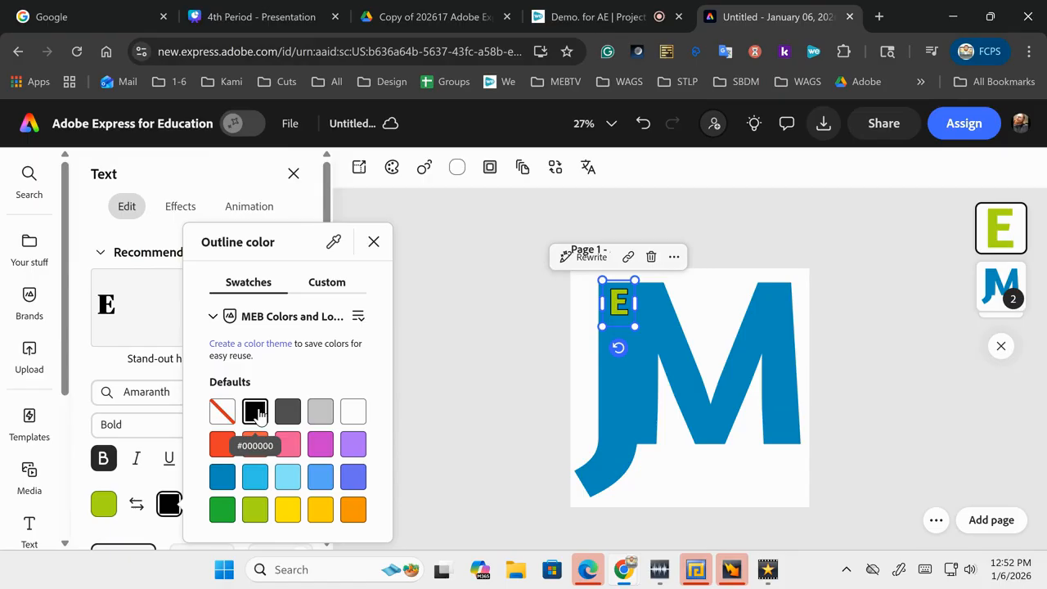
{"action": "left_click", "coordinate": [505, 392]}
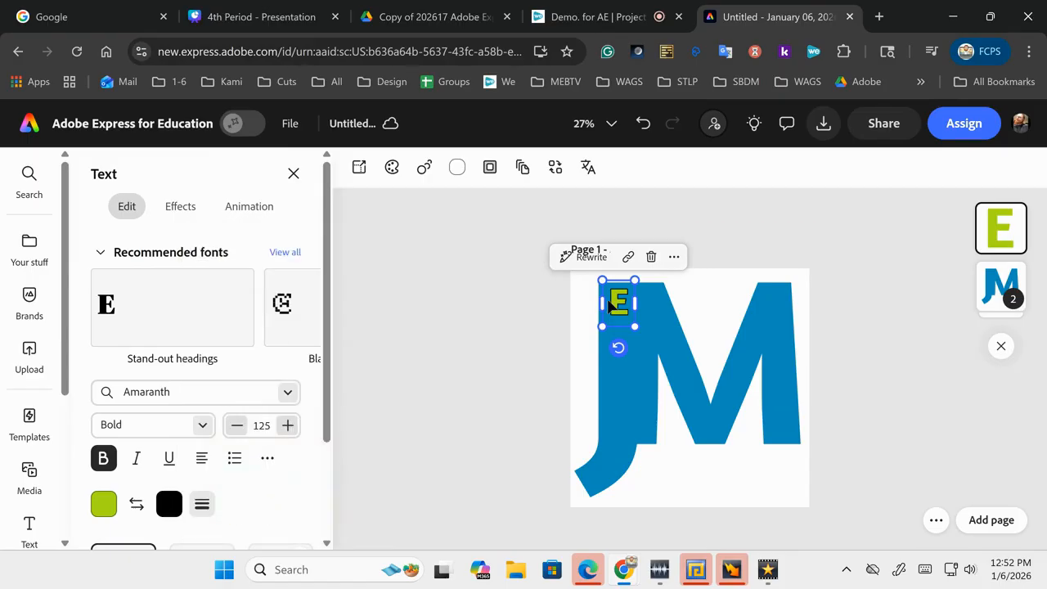
{"action": "left_click", "coordinate": [526, 332]}
Step: Add R, E, M, Y on separate lines below the E, spelling EREMY vertically
{"action": "double_click", "coordinate": [619, 317]}
{"action": "left_click", "coordinate": [617, 311]}
{"action": "key", "text": "Return"}
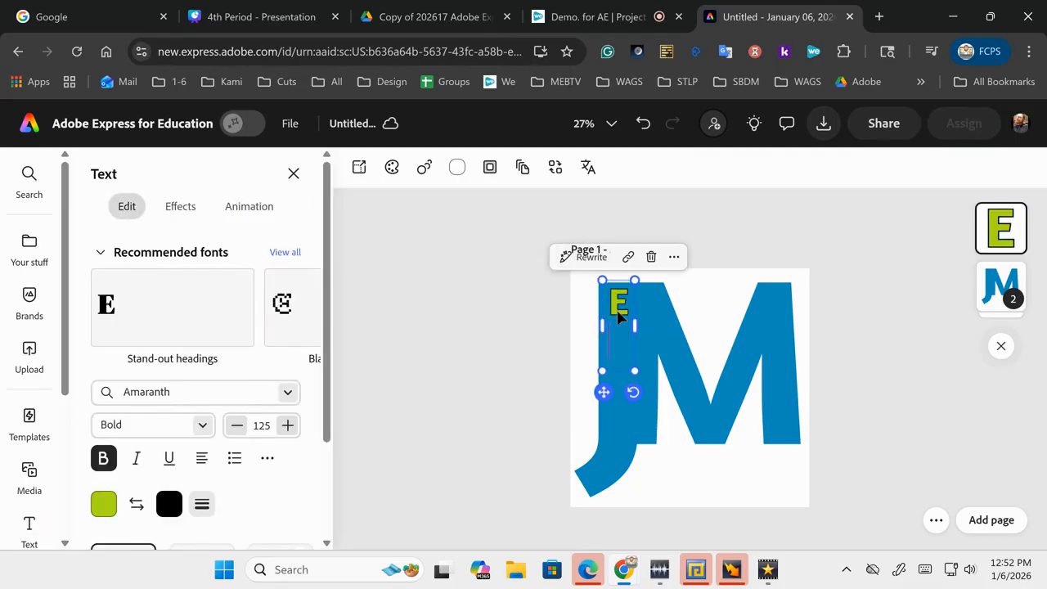
{"action": "key", "text": "Return"}
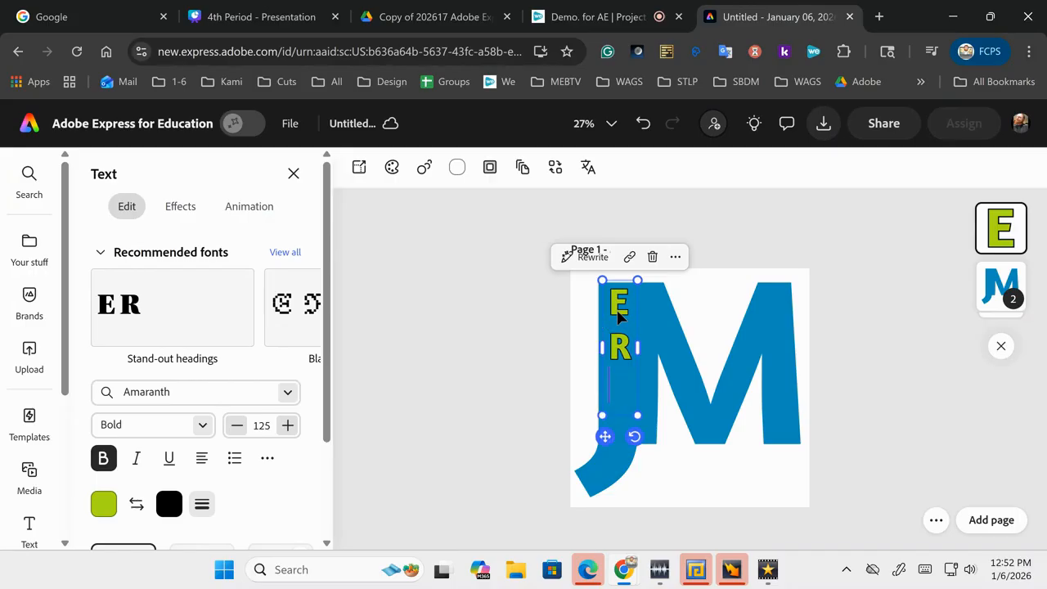
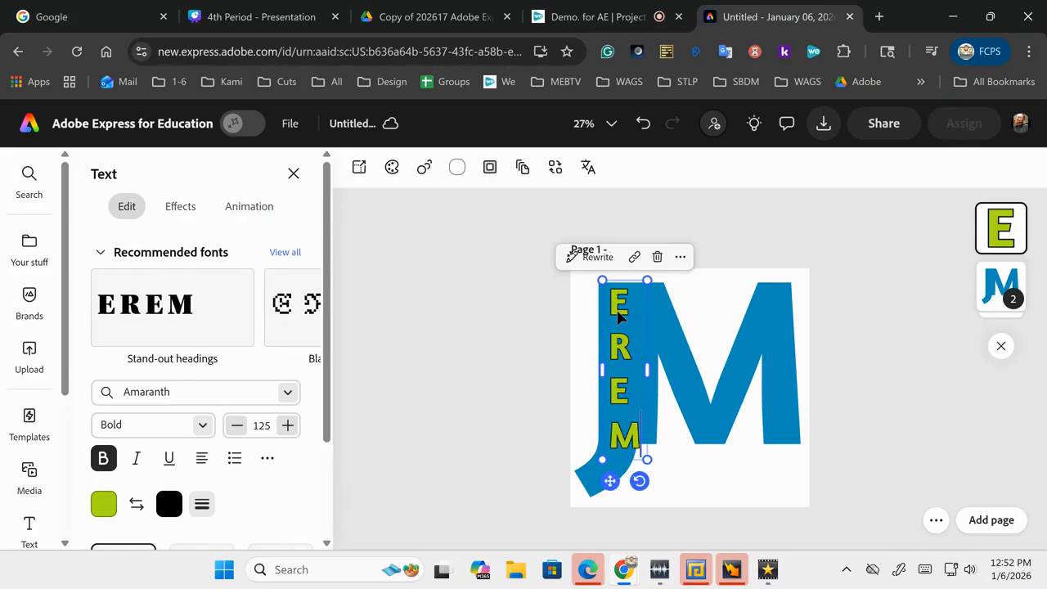
{"action": "key", "text": "Return"}
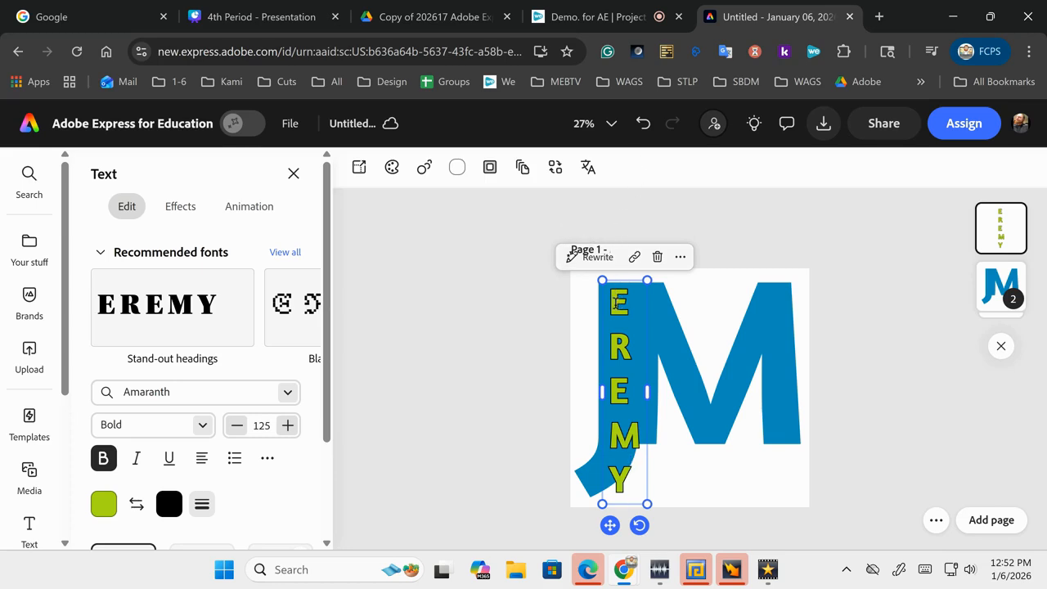
Step: Centre-align all the stacked EREMY letters in their text box
{"action": "left_click", "coordinate": [615, 305]}
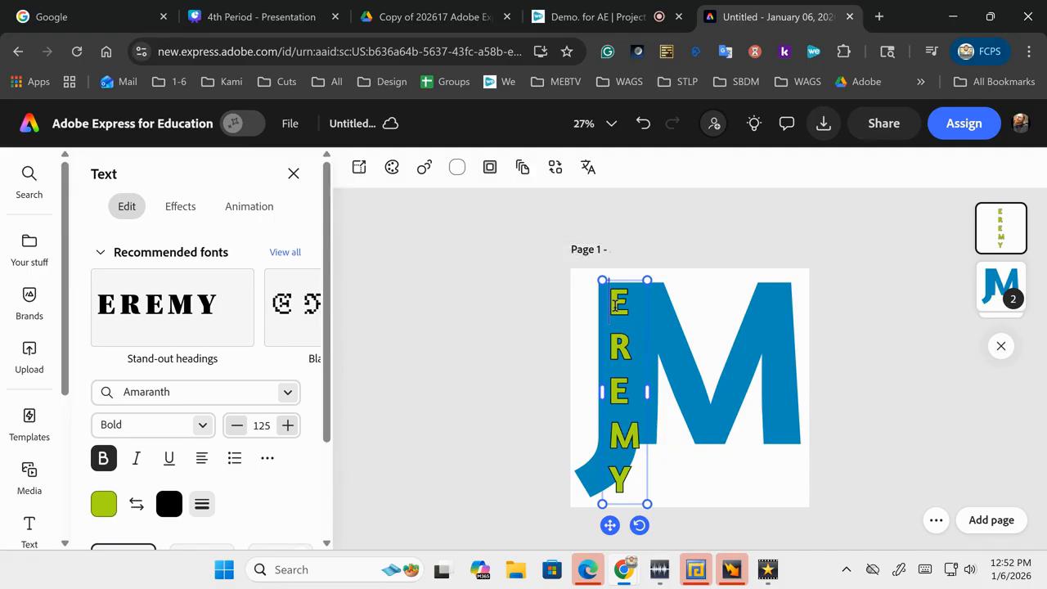
{"action": "key", "text": "shift+Down"}
{"action": "key", "text": "shift+Down"}
{"action": "key", "text": "shift+Down"}
{"action": "key", "text": "shift+Down"}
{"action": "key", "text": "shift+Down"}
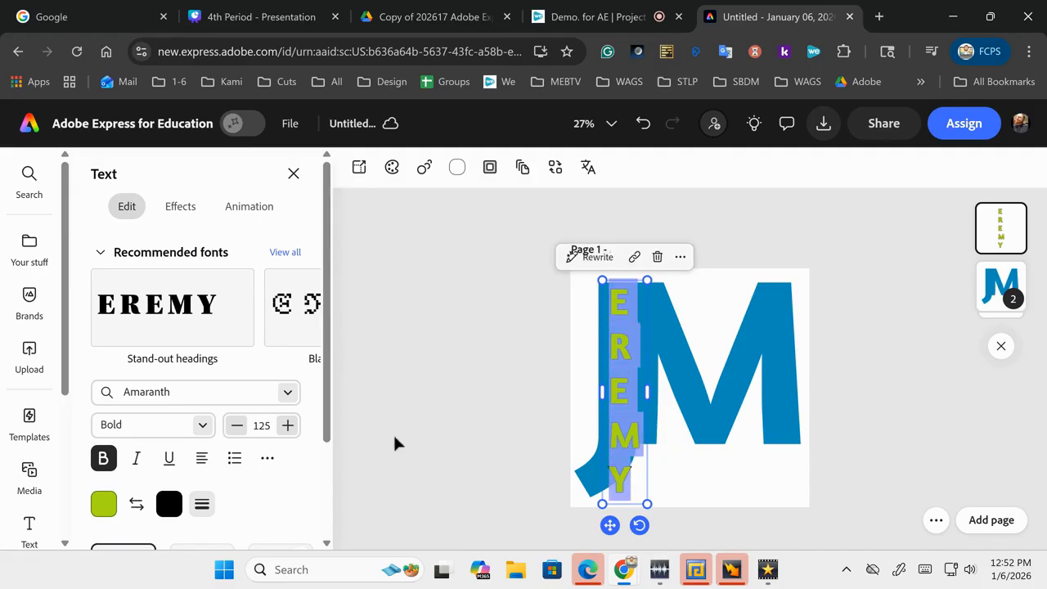
{"action": "left_click", "coordinate": [201, 458]}
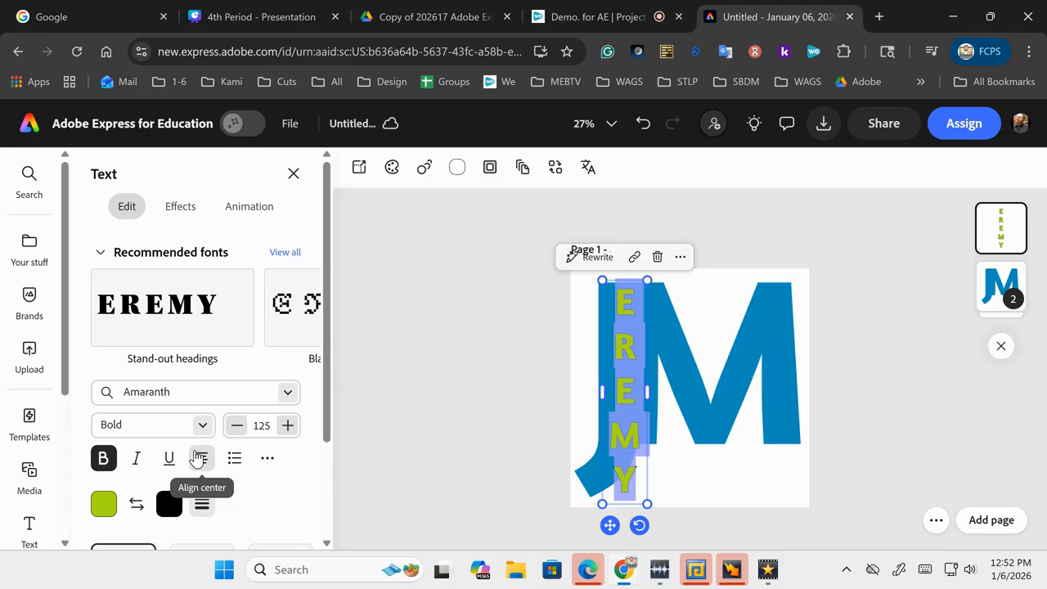
{"action": "left_click", "coordinate": [197, 458]}
{"action": "left_click", "coordinate": [198, 459]}
{"action": "left_click", "coordinate": [197, 459]}
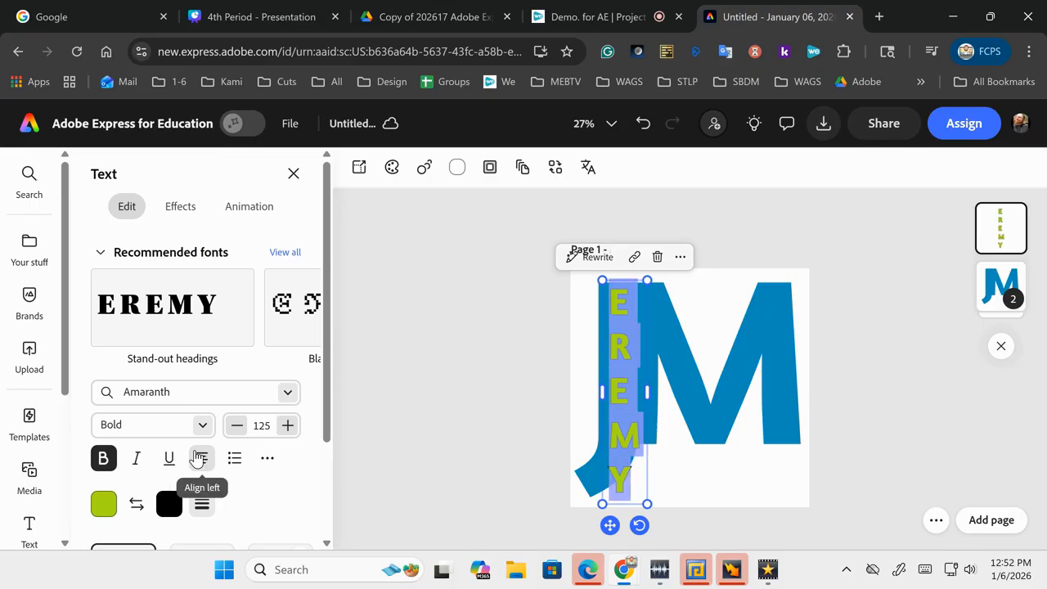
{"action": "left_click", "coordinate": [197, 458]}
{"action": "left_click", "coordinate": [197, 458]}
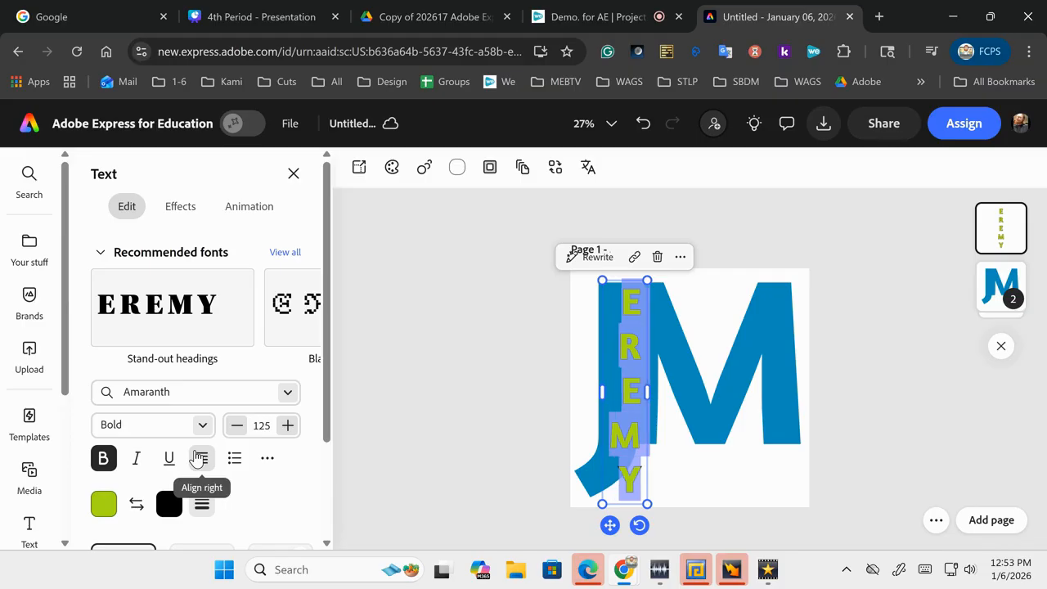
{"action": "left_click", "coordinate": [197, 458]}
{"action": "left_click", "coordinate": [197, 458]}
{"action": "left_click", "coordinate": [197, 459]}
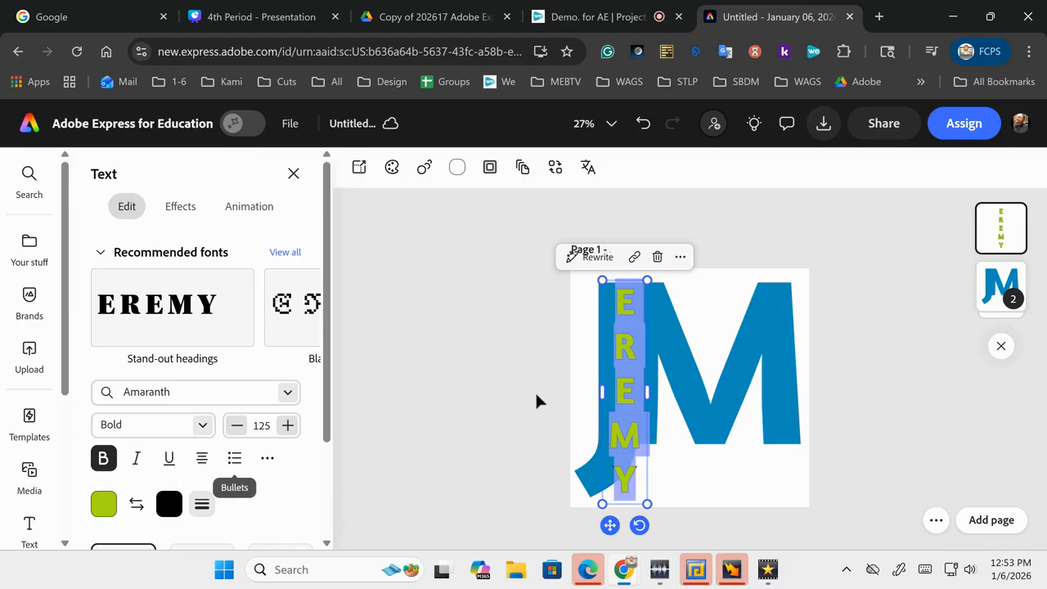
{"action": "left_click", "coordinate": [492, 404]}
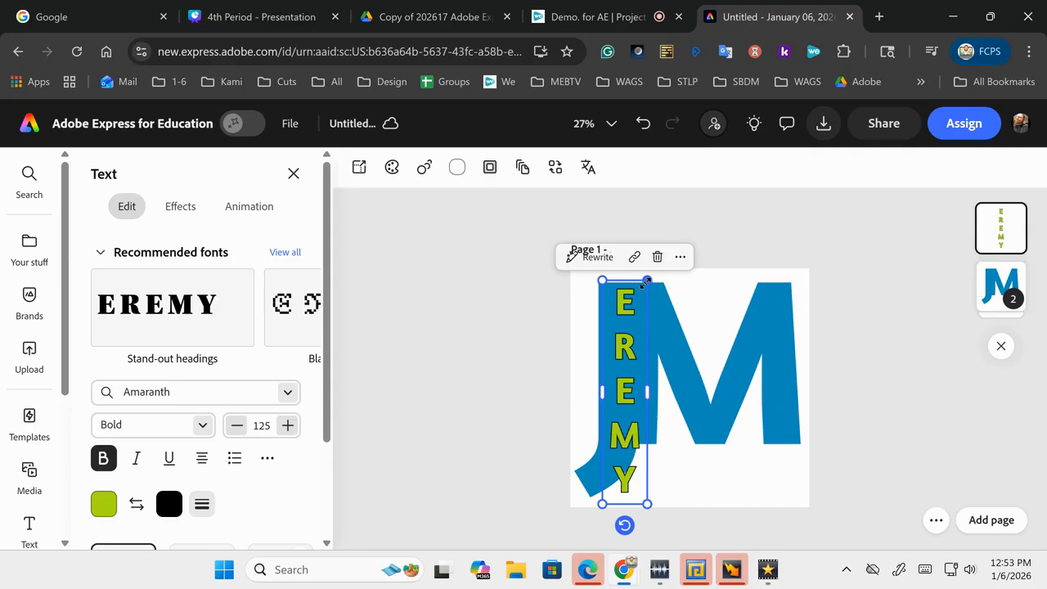
Step: Shrink the EREMY text to size 93 and move it higher up the J's stem
{"action": "left_click_drag", "start_coordinate": [646, 280], "coordinate": [627, 336]}
{"action": "left_click", "coordinate": [472, 412]}
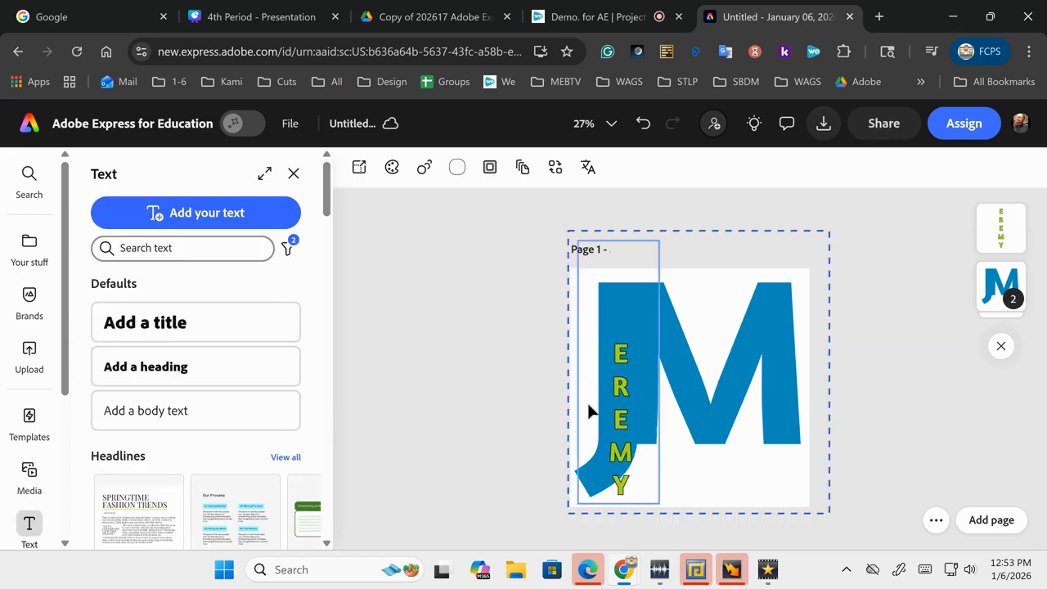
{"action": "left_click", "coordinate": [620, 419]}
{"action": "left_click_drag", "start_coordinate": [621, 419], "coordinate": [617, 360]}
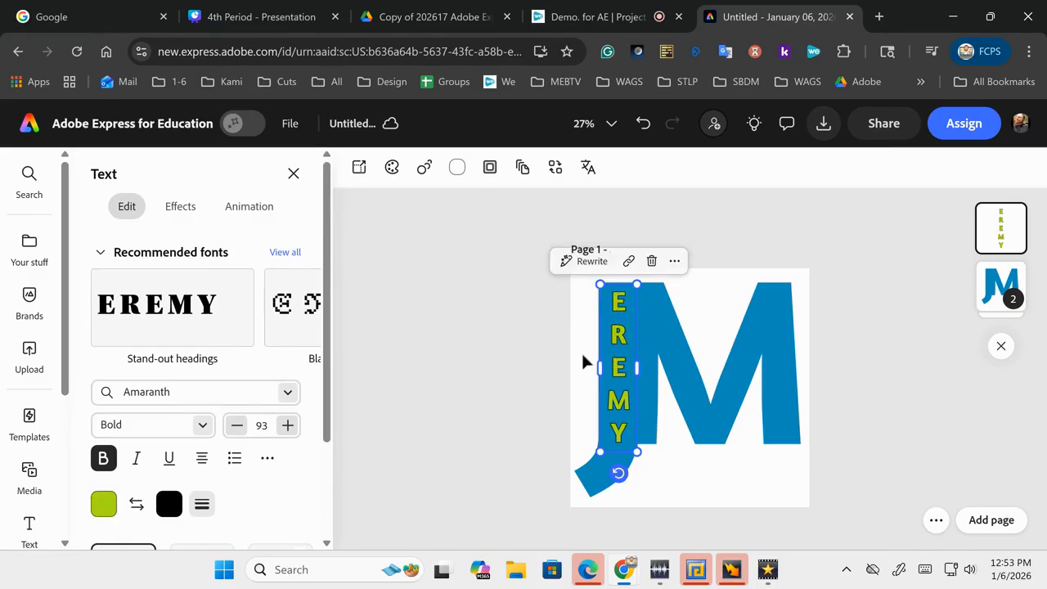
{"action": "left_click", "coordinate": [479, 378]}
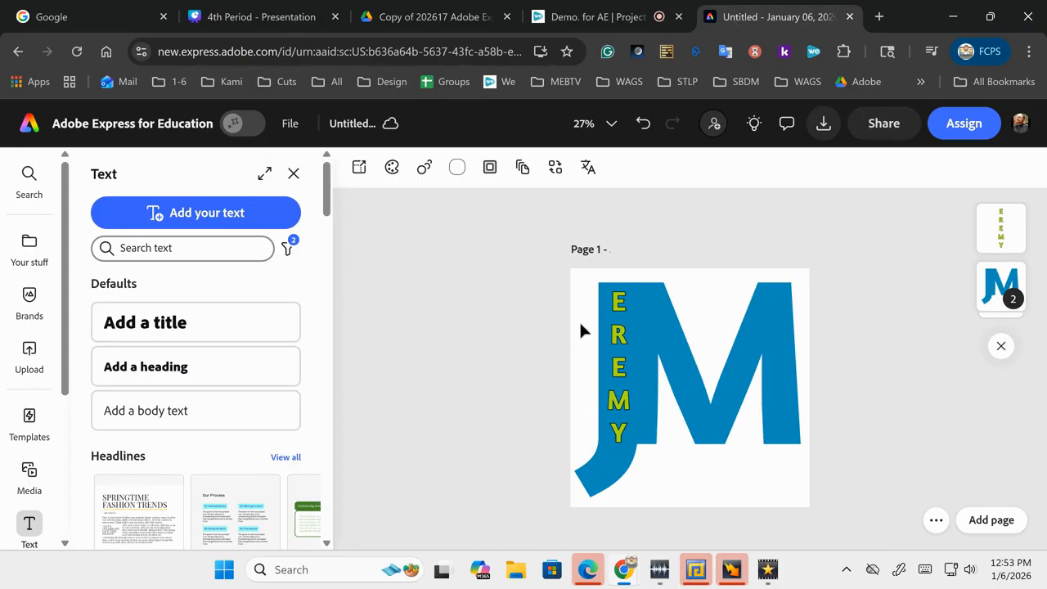
Step: Apply the Glow text effect to the vertical EREMY lettering
{"action": "left_click", "coordinate": [622, 346]}
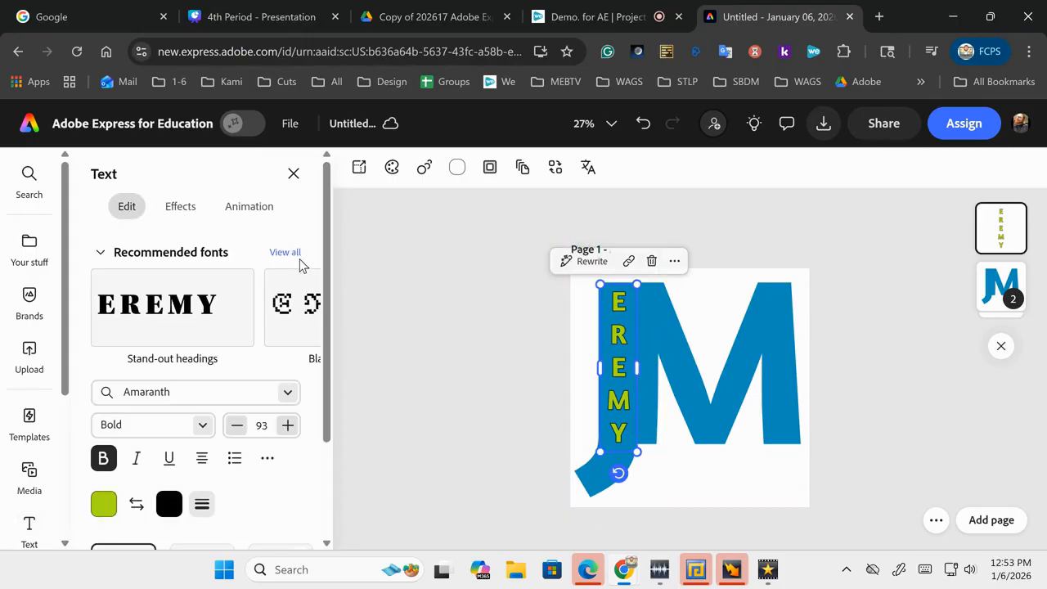
{"action": "left_click", "coordinate": [177, 206]}
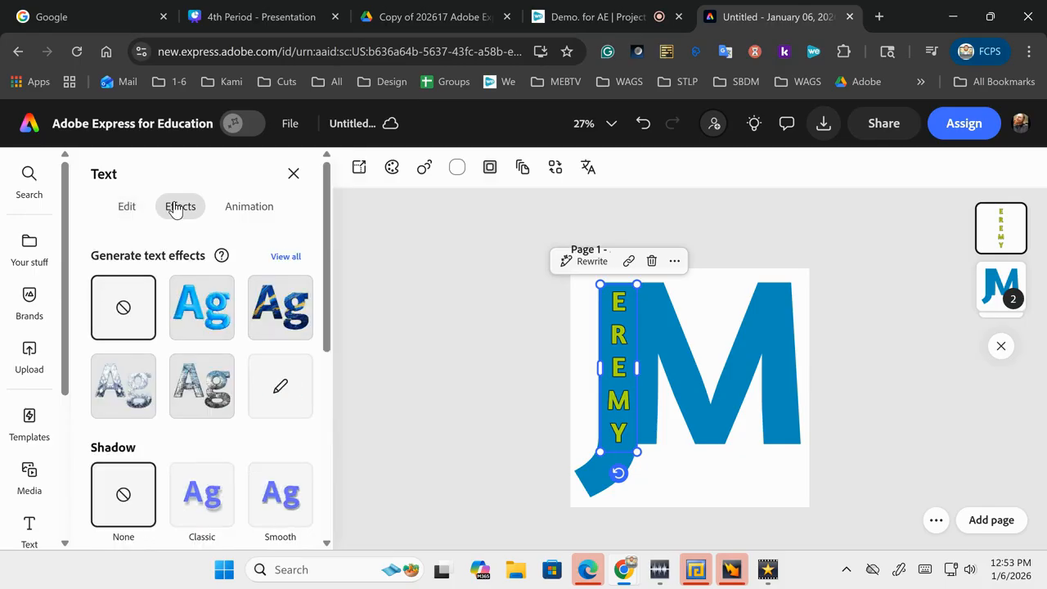
{"action": "scroll", "coordinate": [227, 423], "scroll_direction": "down", "scroll_amount": 3}
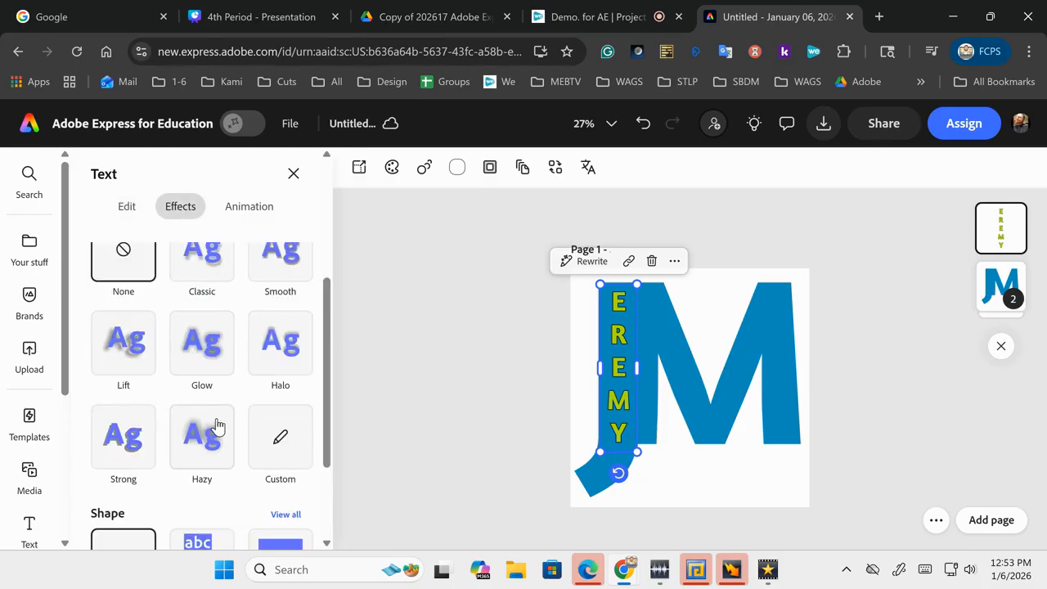
{"action": "left_click", "coordinate": [205, 319]}
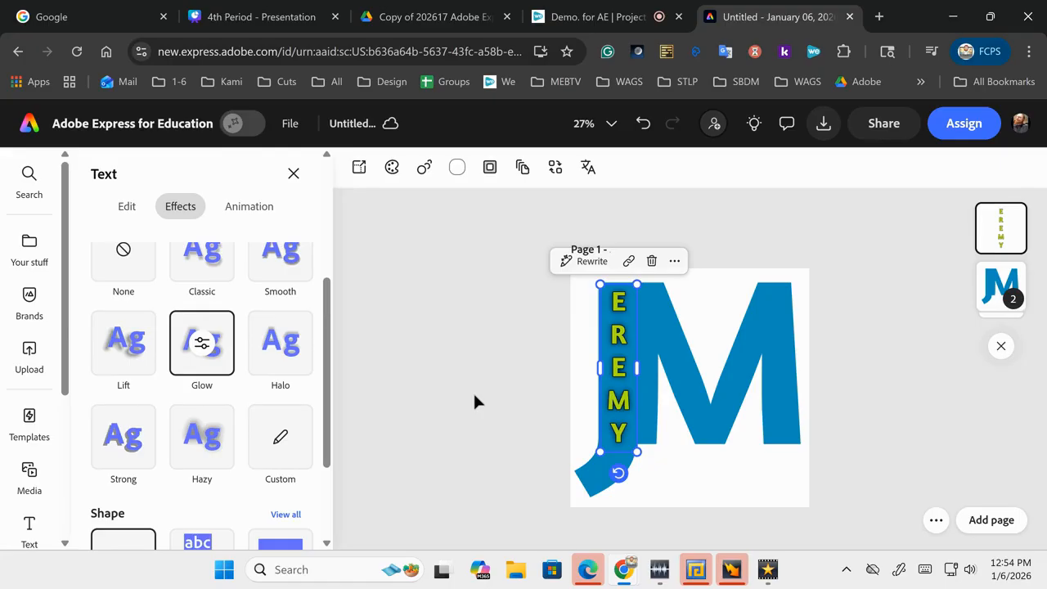
{"action": "left_click", "coordinate": [432, 356]}
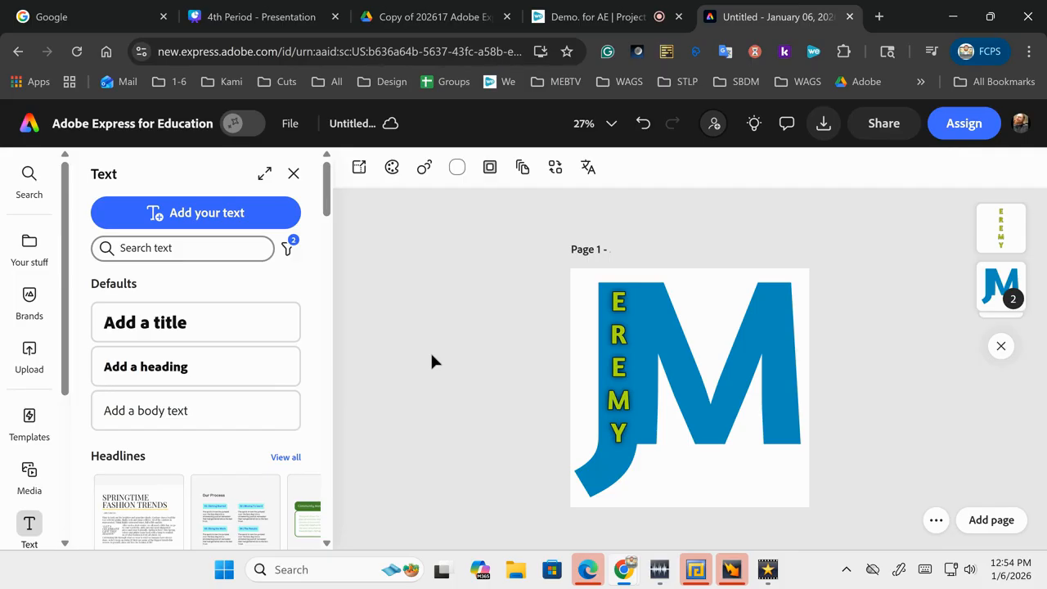
Step: Duplicate the glowing vertical lettering and move the copy onto the M's right stem
{"action": "left_click", "coordinate": [619, 426]}
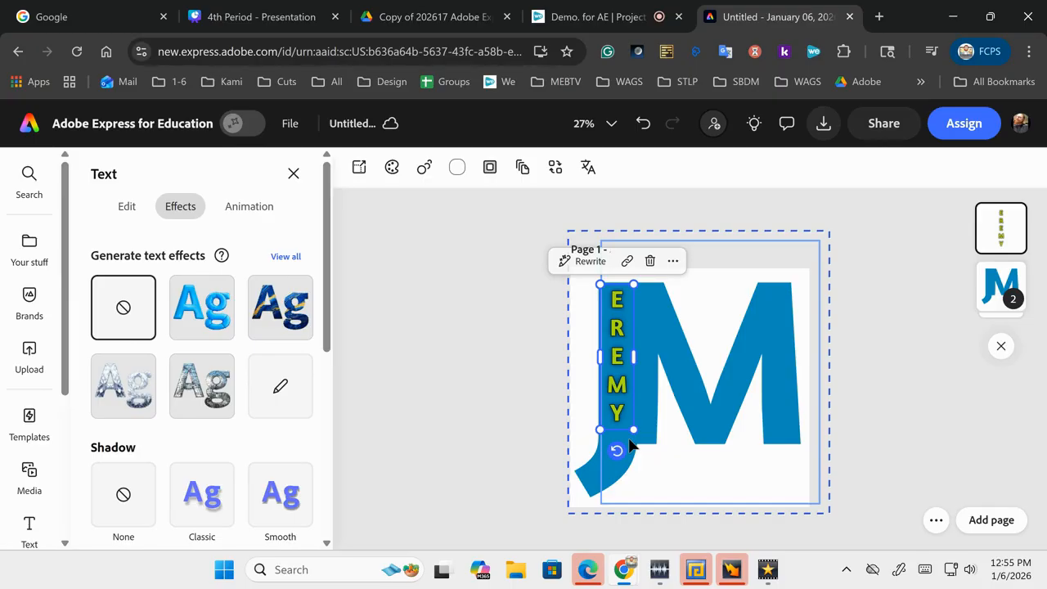
{"action": "left_click", "coordinate": [543, 429]}
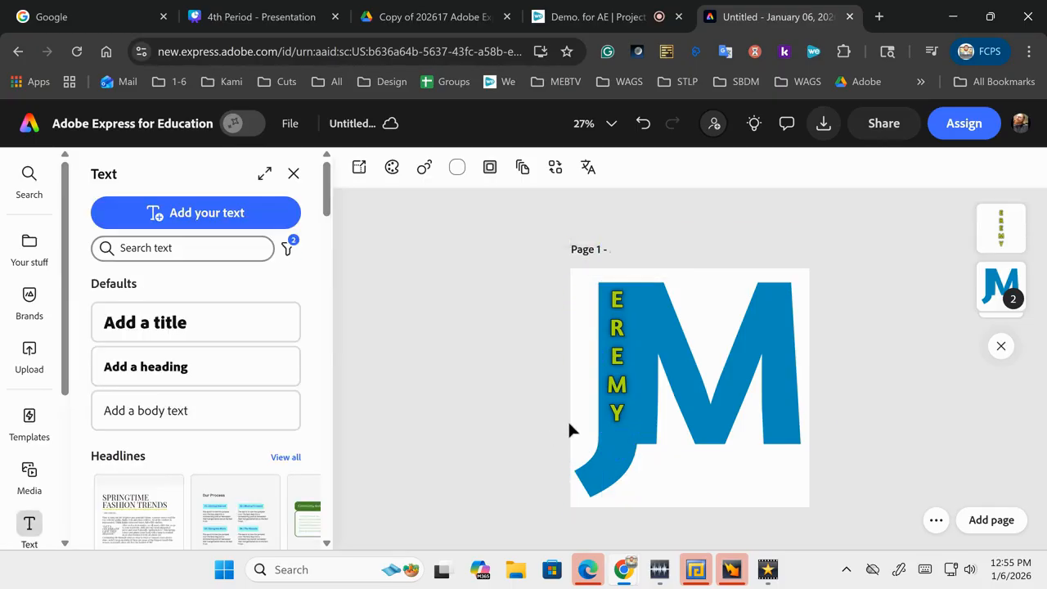
{"action": "left_click", "coordinate": [616, 417]}
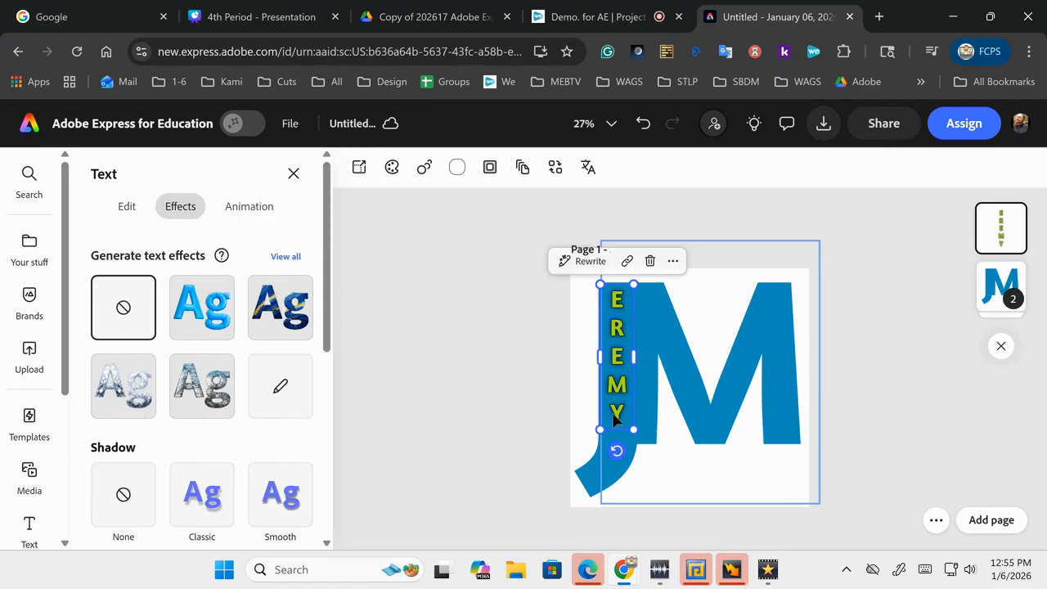
{"action": "key", "text": "ctrl+d"}
{"action": "left_click_drag", "start_coordinate": [637, 409], "coordinate": [774, 407]}
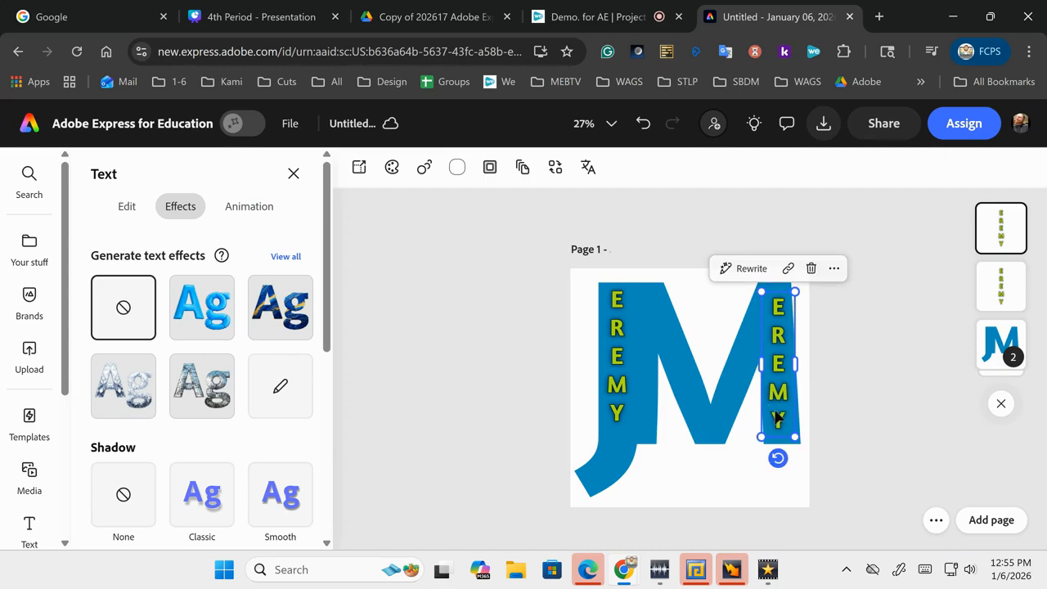
Step: Retype the copy as C, G, U, I, R, E, one letter per line
{"action": "double_click", "coordinate": [781, 419]}
{"action": "key", "text": "BackSpace"}
{"action": "key", "text": "BackSpace"}
{"action": "key", "text": "BackSpace"}
{"action": "key", "text": "BackSpace"}
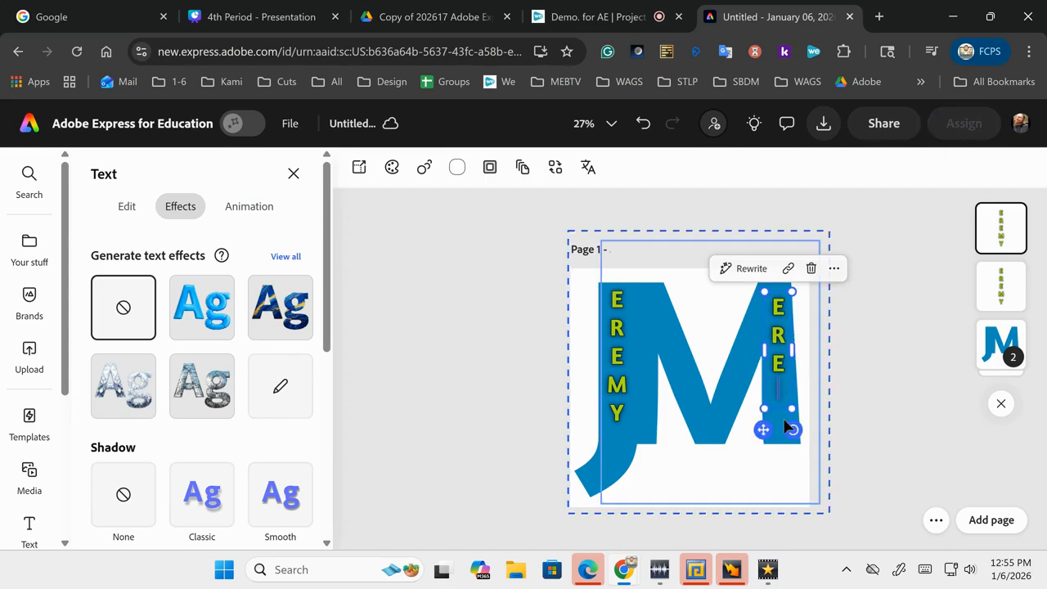
{"action": "key", "text": "BackSpace"}
{"action": "key", "text": "BackSpace"}
{"action": "key", "text": "Return"}
{"action": "key", "text": "Return"}
{"action": "key", "text": "Return"}
{"action": "key", "text": "Return"}
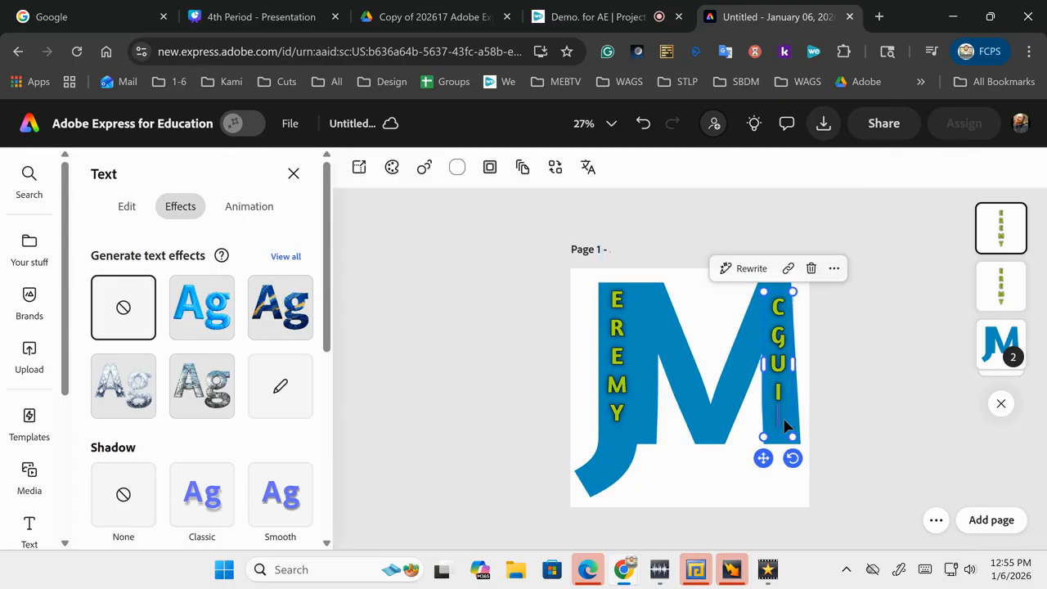
{"action": "key", "text": "Return"}
{"action": "left_click", "coordinate": [519, 391]}
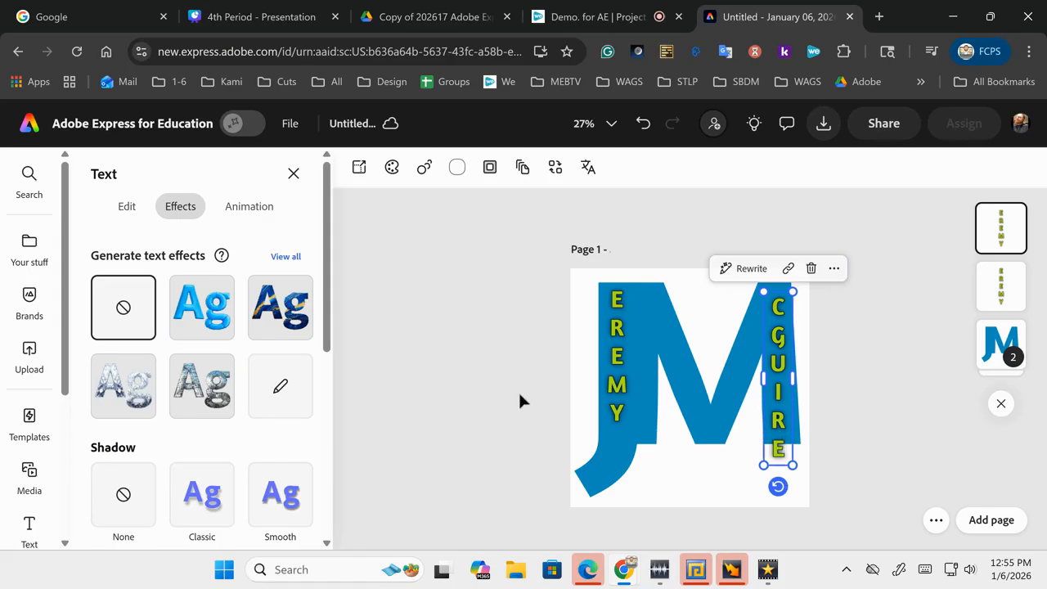
Step: Resize and slightly rotate the CGUIRE lettering to fit the M's right stem
{"action": "left_click_drag", "start_coordinate": [763, 466], "coordinate": [763, 461]}
{"action": "left_click_drag", "start_coordinate": [763, 445], "coordinate": [764, 442]}
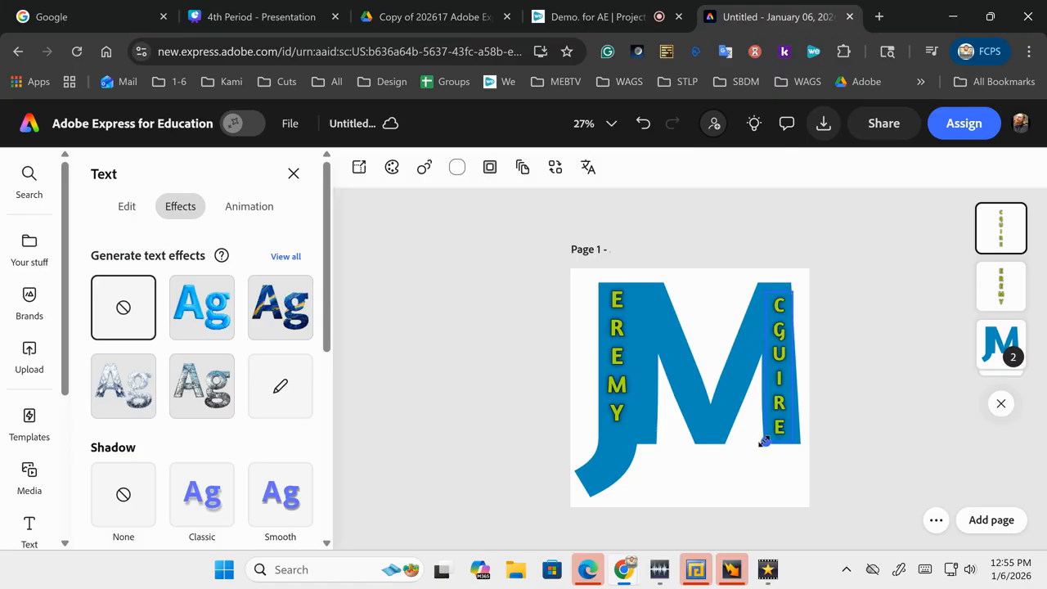
{"action": "left_click", "coordinate": [828, 433]}
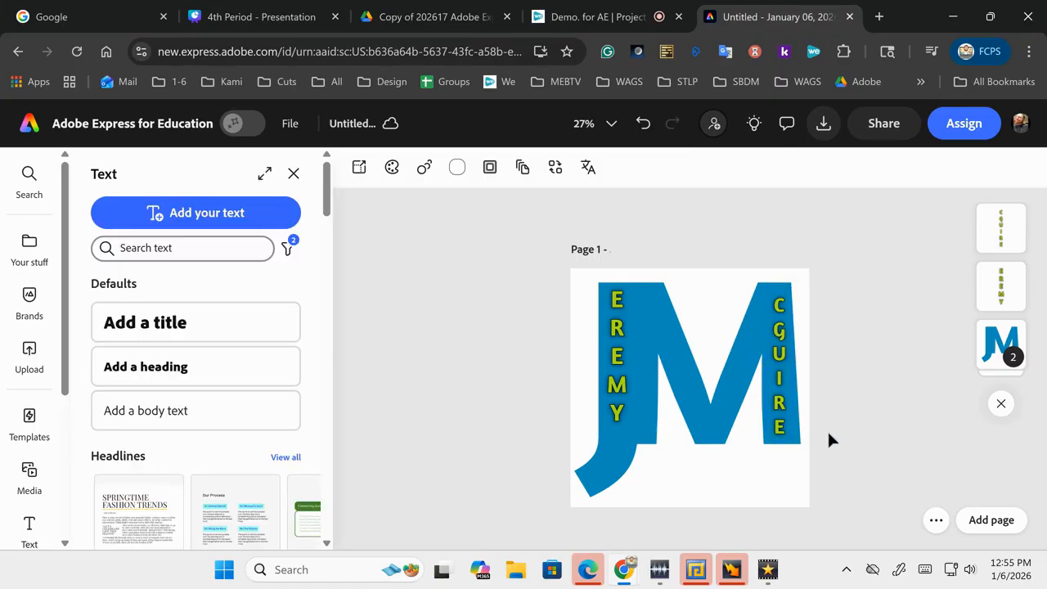
{"action": "left_click", "coordinate": [784, 365]}
{"action": "left_click_drag", "start_coordinate": [766, 294], "coordinate": [762, 291]}
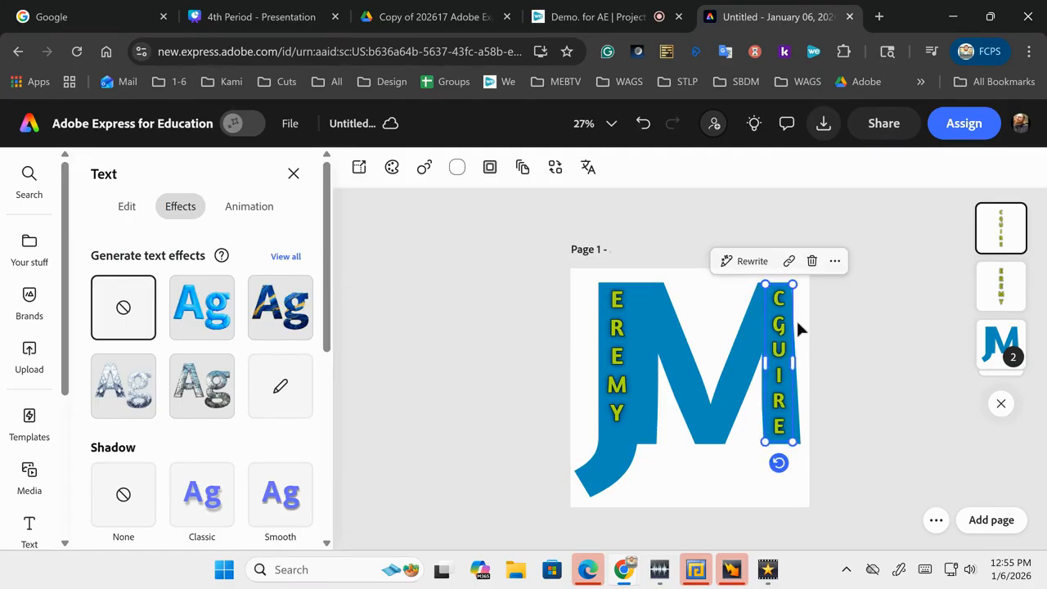
{"action": "left_click", "coordinate": [872, 414]}
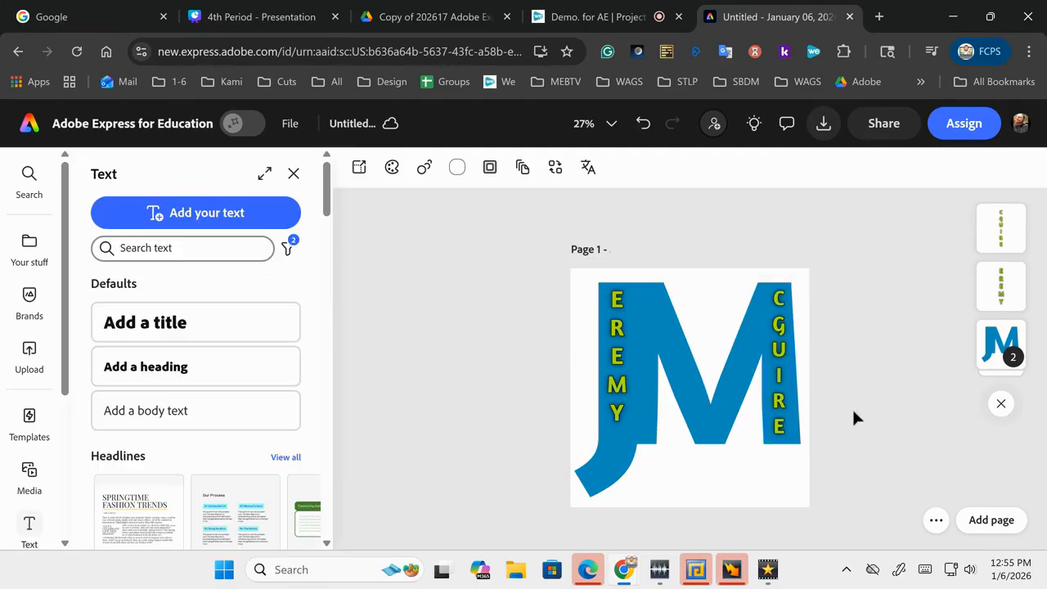
{"action": "left_click", "coordinate": [779, 419]}
{"action": "left_click_drag", "start_coordinate": [778, 463], "coordinate": [784, 463]}
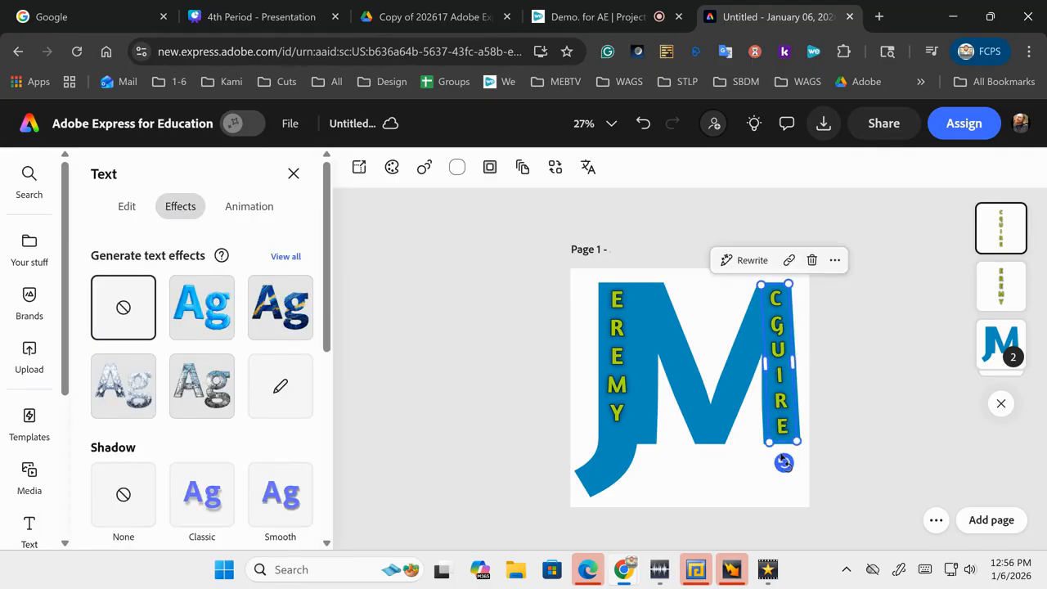
{"action": "left_click", "coordinate": [864, 456]}
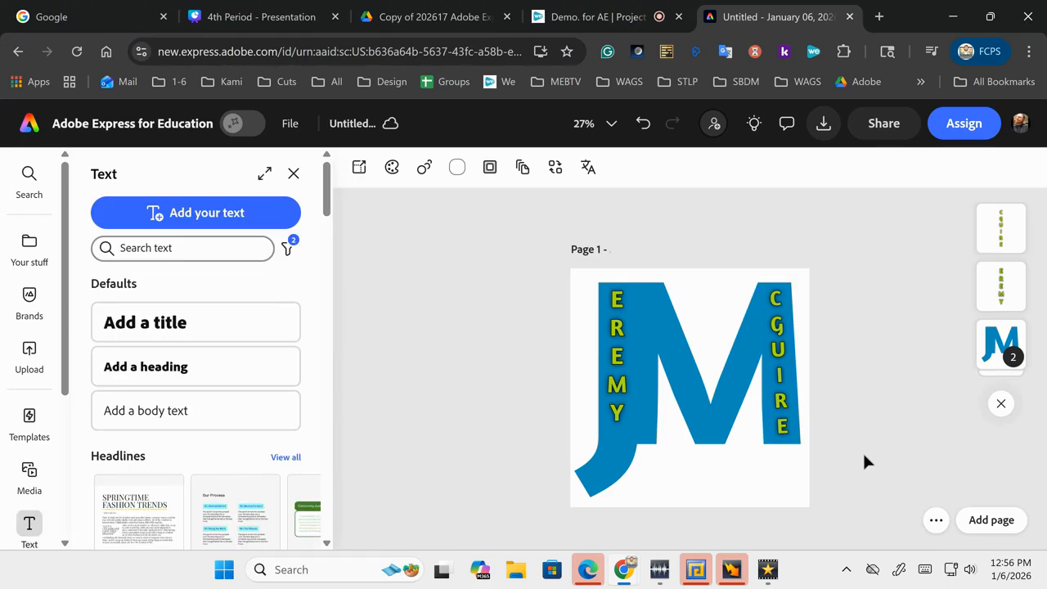
{"action": "key", "text": "ctrl+z"}
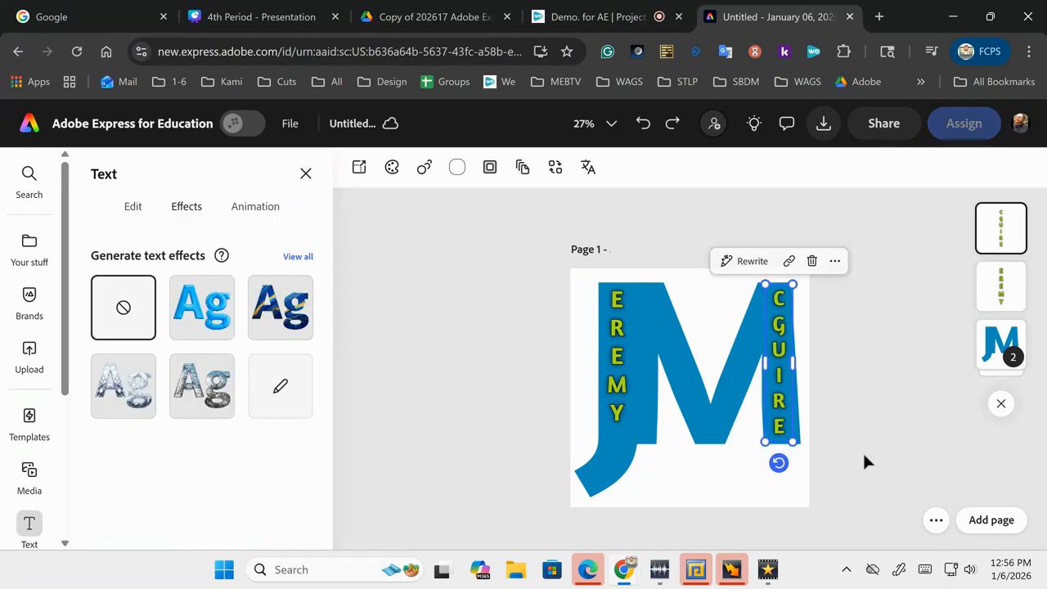
{"action": "left_click_drag", "start_coordinate": [781, 463], "coordinate": [783, 464]}
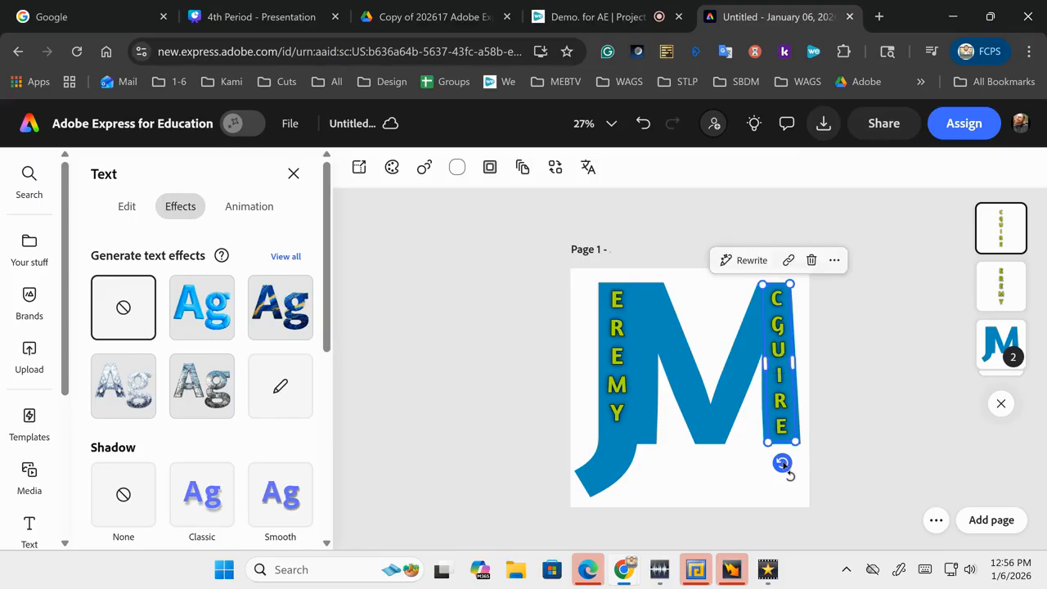
{"action": "left_click", "coordinate": [834, 458]}
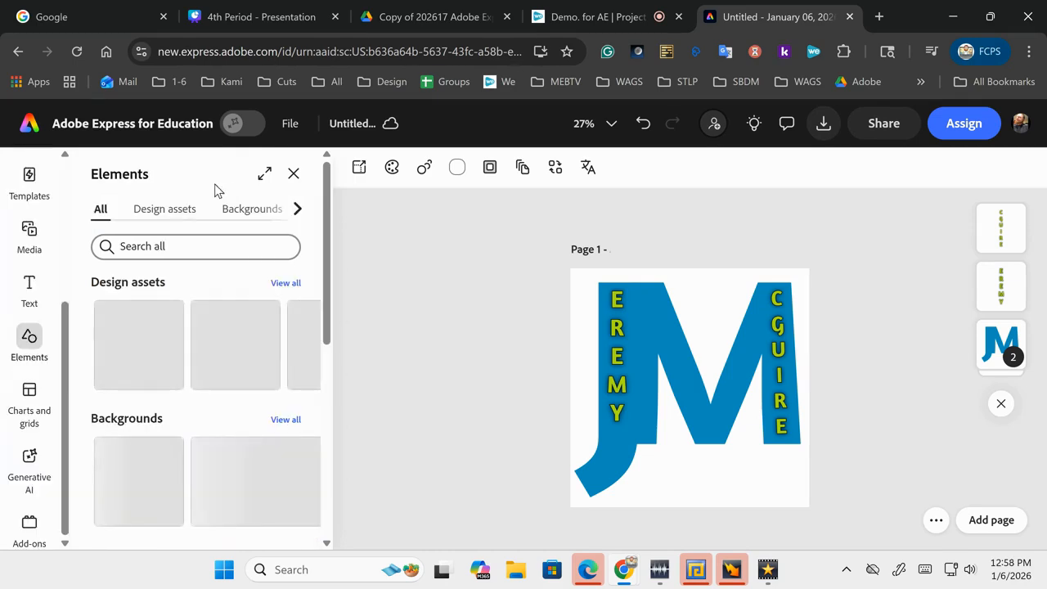
Step: Search the Elements library for CIRCLE and view all Design assets results
{"action": "left_click", "coordinate": [221, 246]}
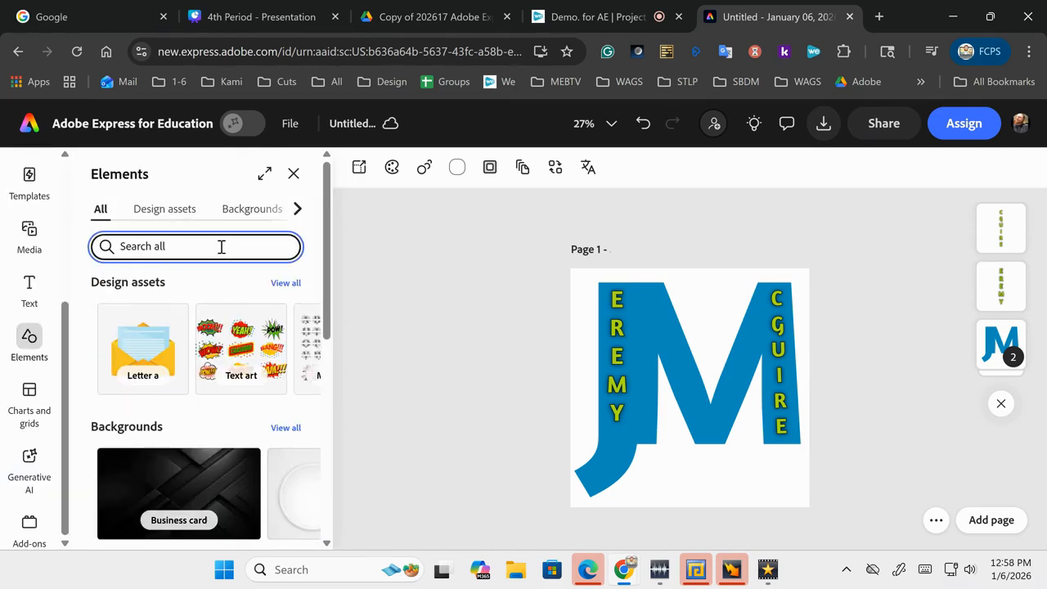
{"action": "type", "text": "CIRC"}
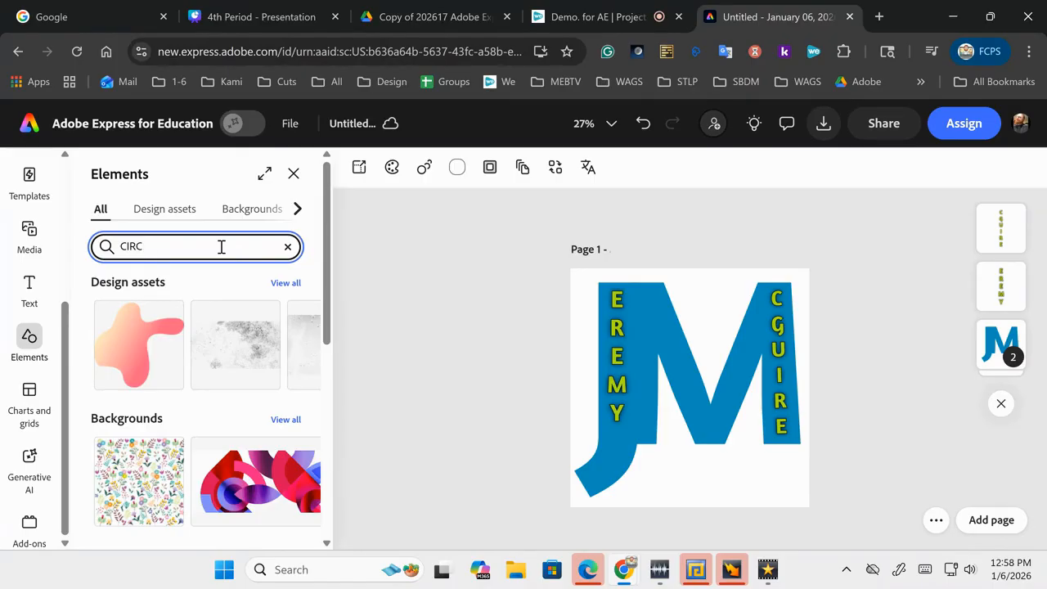
{"action": "type", "text": "LE"}
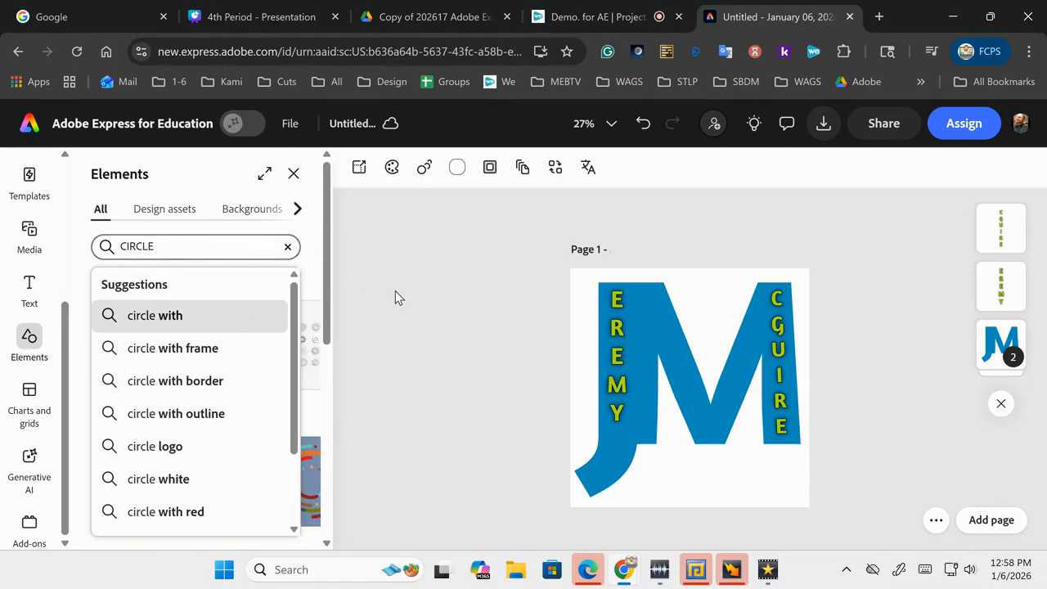
{"action": "left_click", "coordinate": [225, 252]}
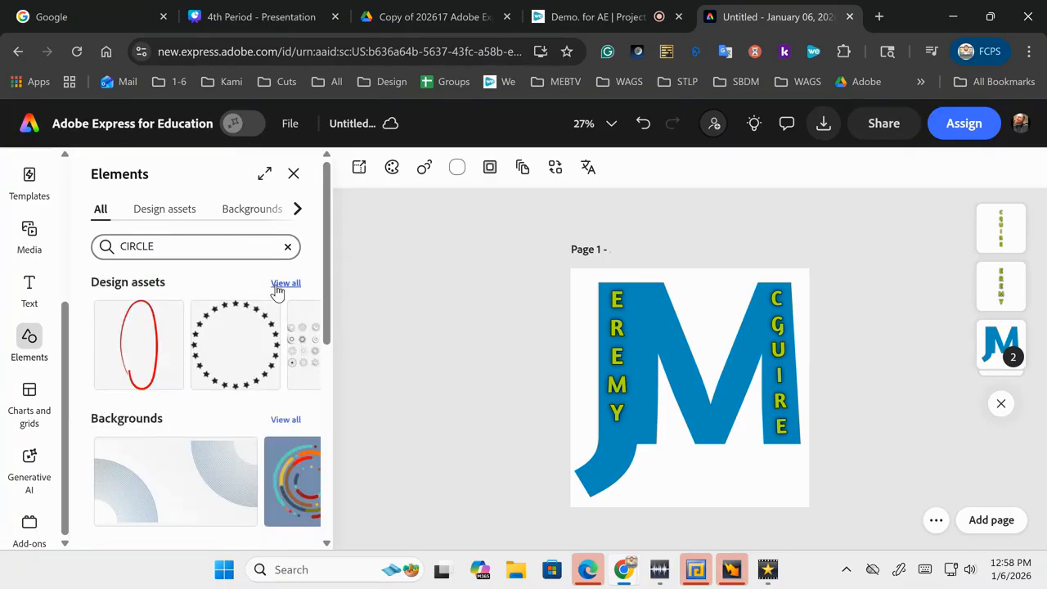
{"action": "left_click", "coordinate": [284, 283]}
{"action": "scroll", "coordinate": [180, 417], "scroll_direction": "down", "scroll_amount": 3}
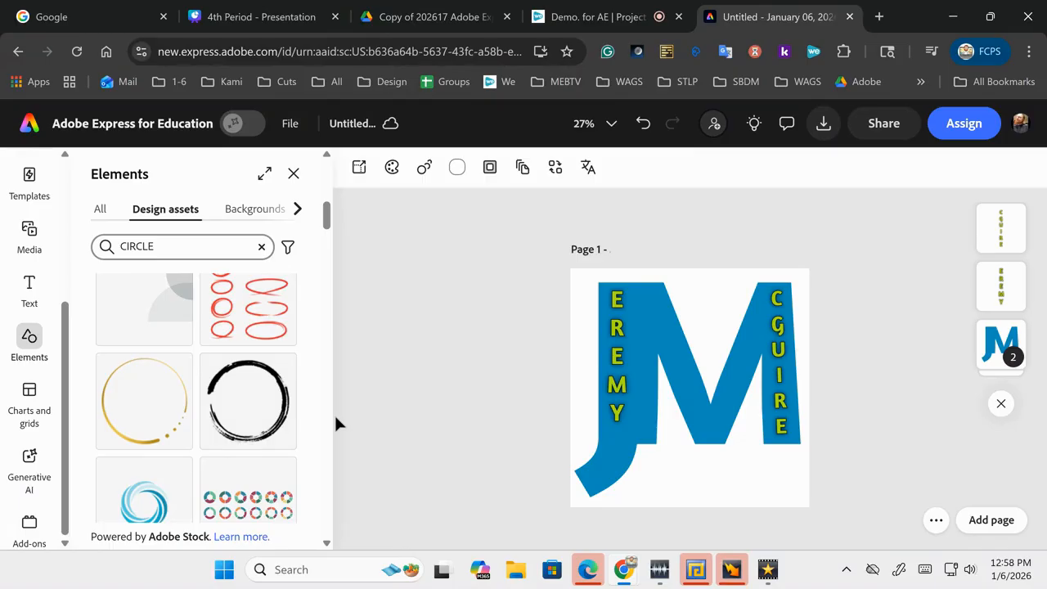
Step: Add the black brush circle and enlarge it over the logo to span nearly the page
{"action": "left_click", "coordinate": [247, 408]}
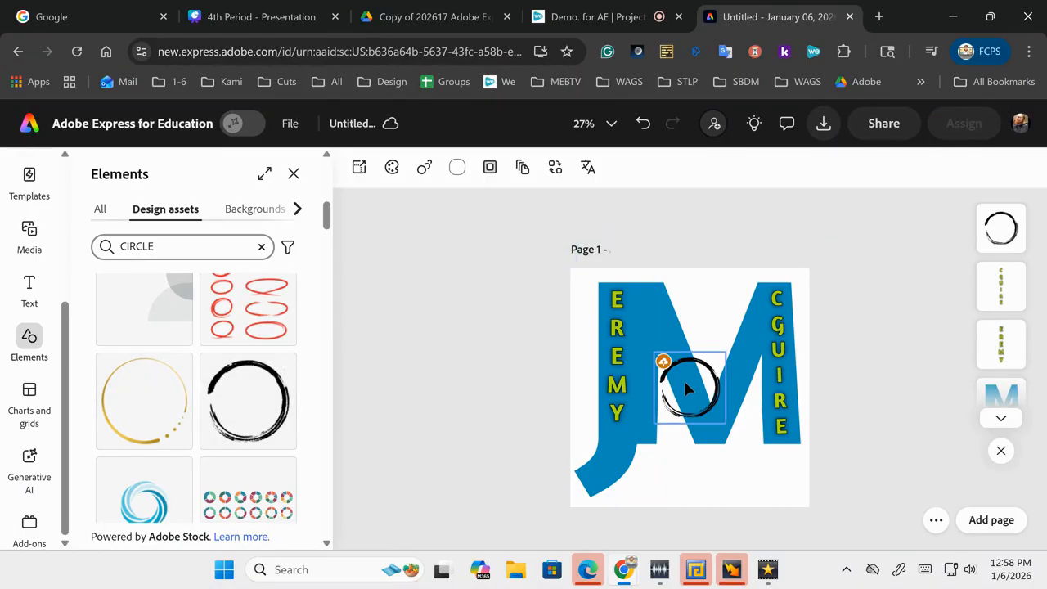
{"action": "mouse_move", "coordinate": [687, 390]}
{"action": "left_mouse_down"}
{"action": "mouse_move", "coordinate": [631, 310]}
{"action": "mouse_move", "coordinate": [627, 319]}
{"action": "left_mouse_up"}
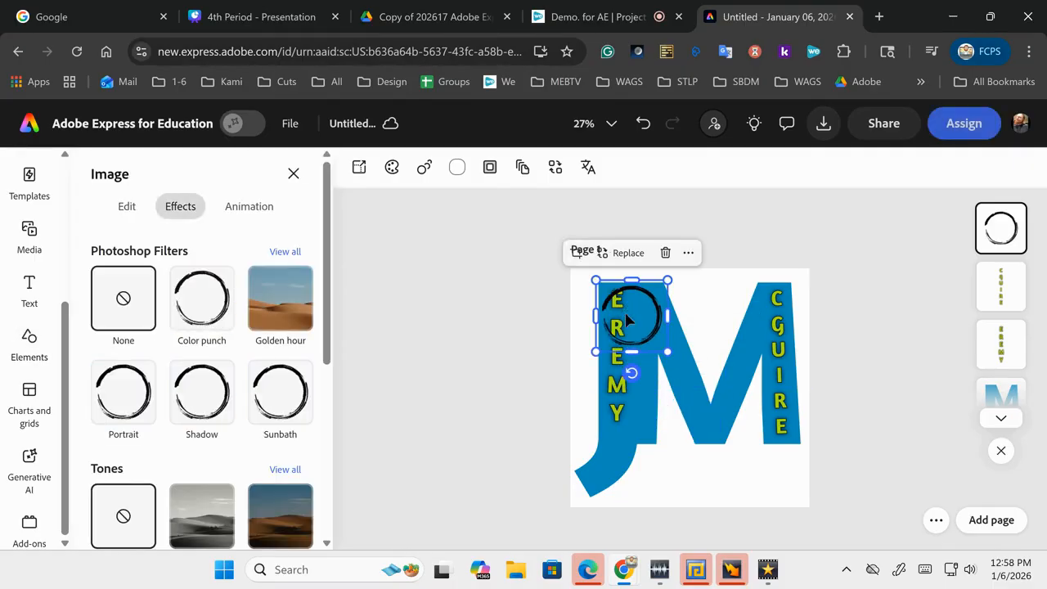
{"action": "left_click_drag", "start_coordinate": [669, 350], "coordinate": [823, 507]}
{"action": "left_click_drag", "start_coordinate": [783, 463], "coordinate": [767, 435]}
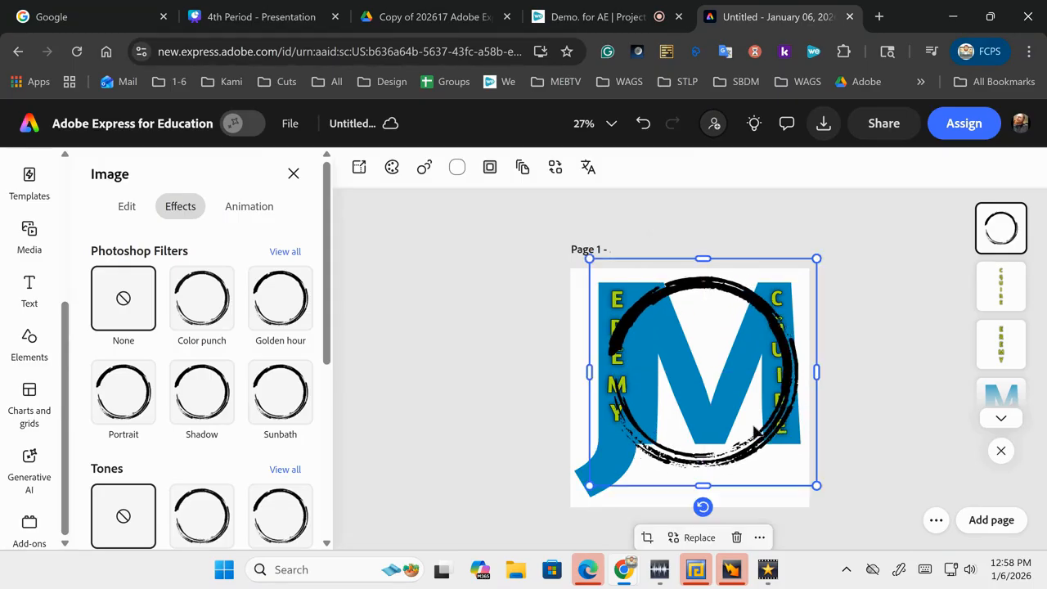
{"action": "left_click_drag", "start_coordinate": [592, 480], "coordinate": [570, 508]}
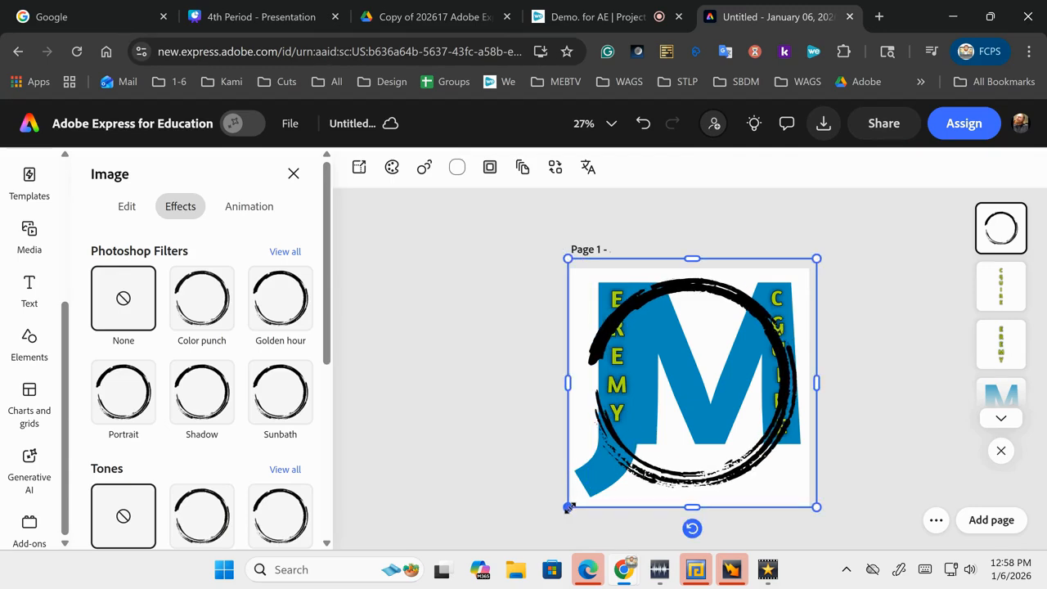
{"action": "left_click", "coordinate": [504, 442]}
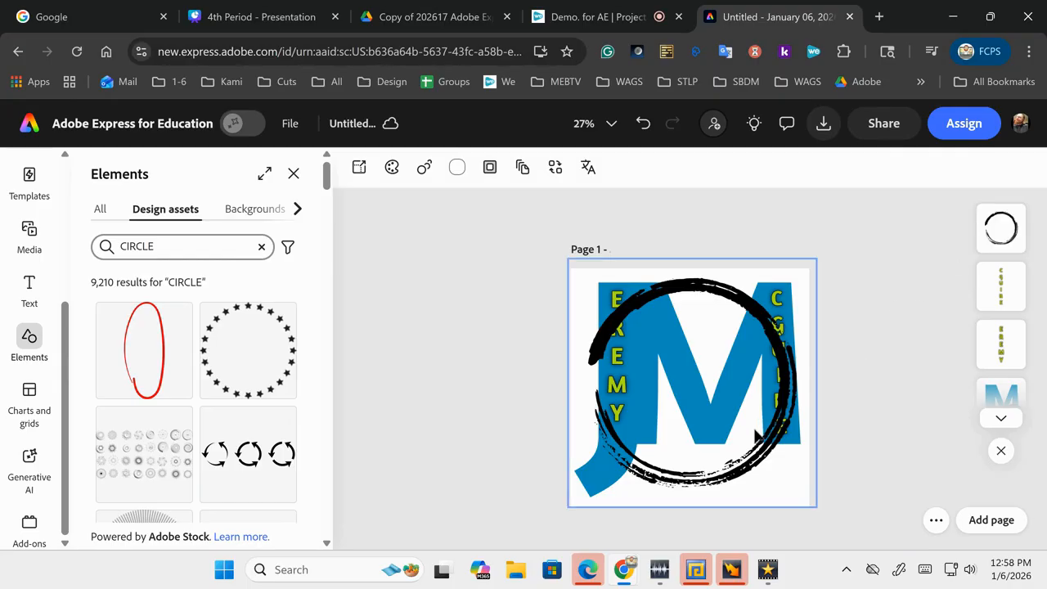
Step: Send the brush circle to back, then undo that and a trial resize of the lettering
{"action": "left_click", "coordinate": [747, 454]}
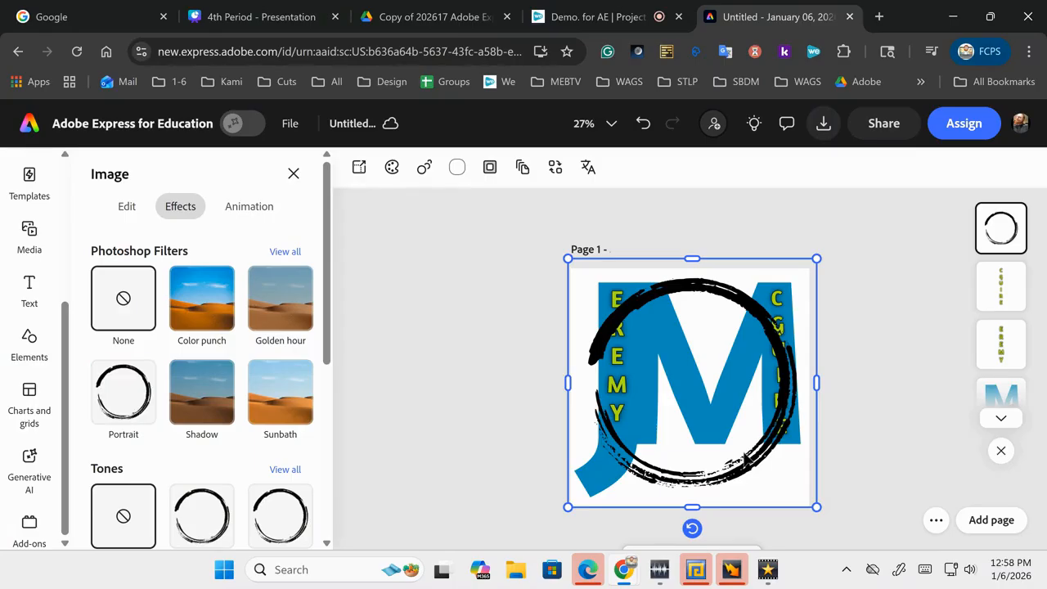
{"action": "right_click", "coordinate": [747, 454]}
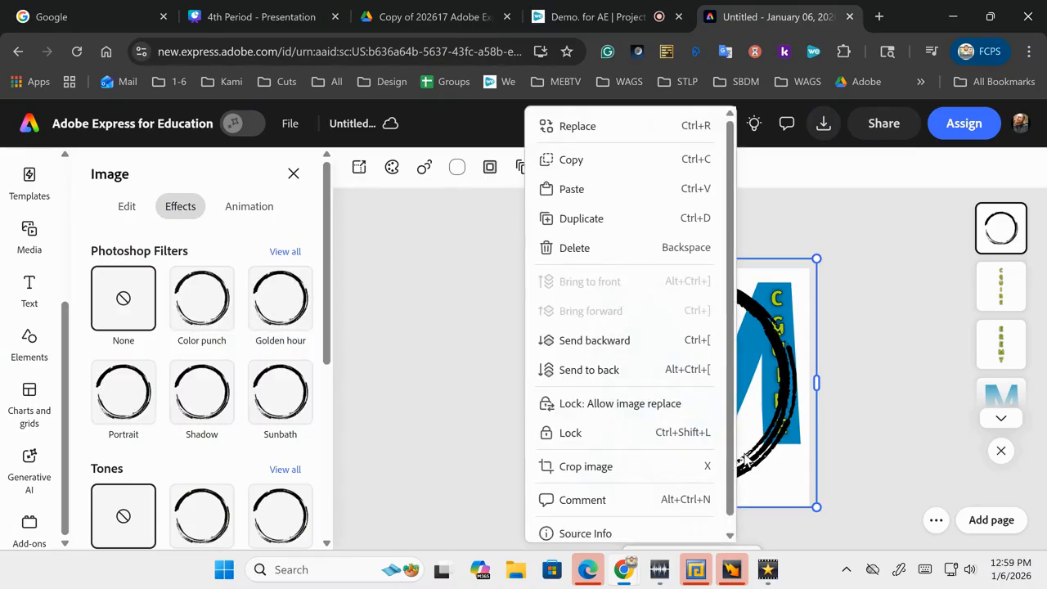
{"action": "left_click", "coordinate": [654, 377]}
{"action": "left_click", "coordinate": [489, 402]}
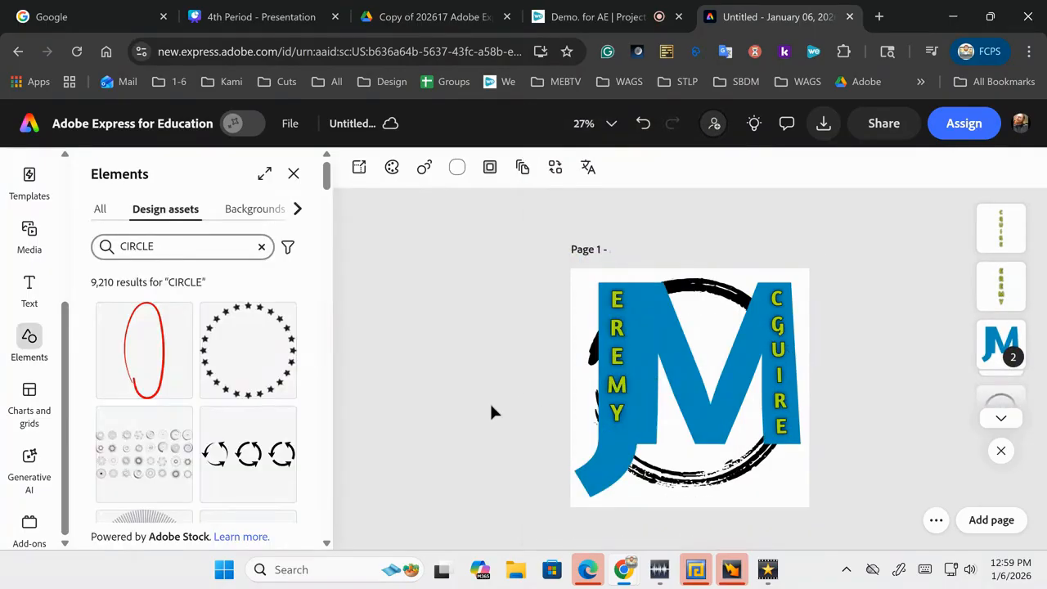
{"action": "left_click", "coordinate": [669, 473]}
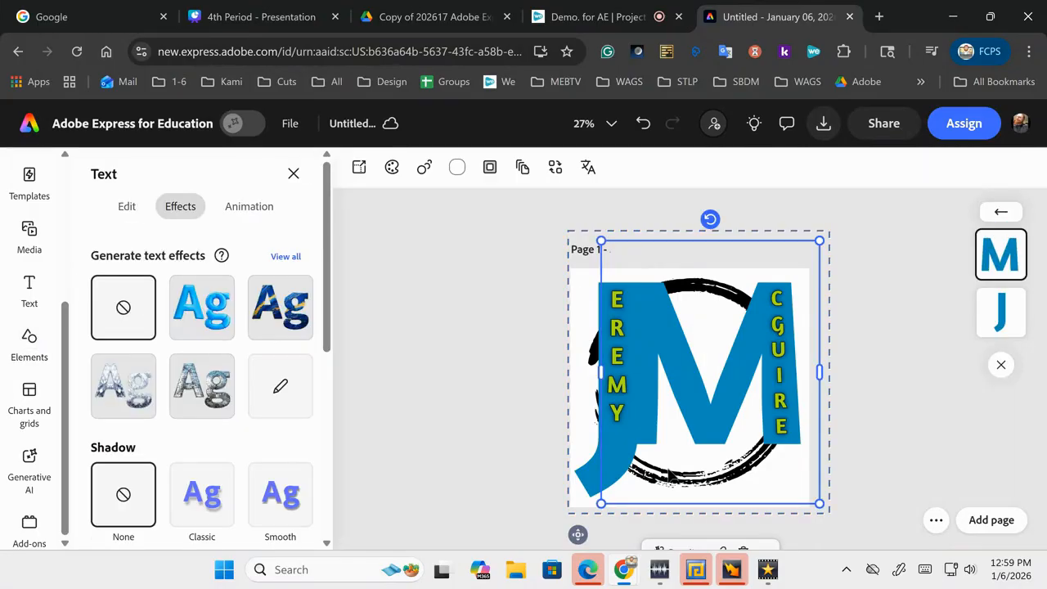
{"action": "left_click_drag", "start_coordinate": [601, 504], "coordinate": [630, 469]}
{"action": "key", "text": "ctrl+z"}
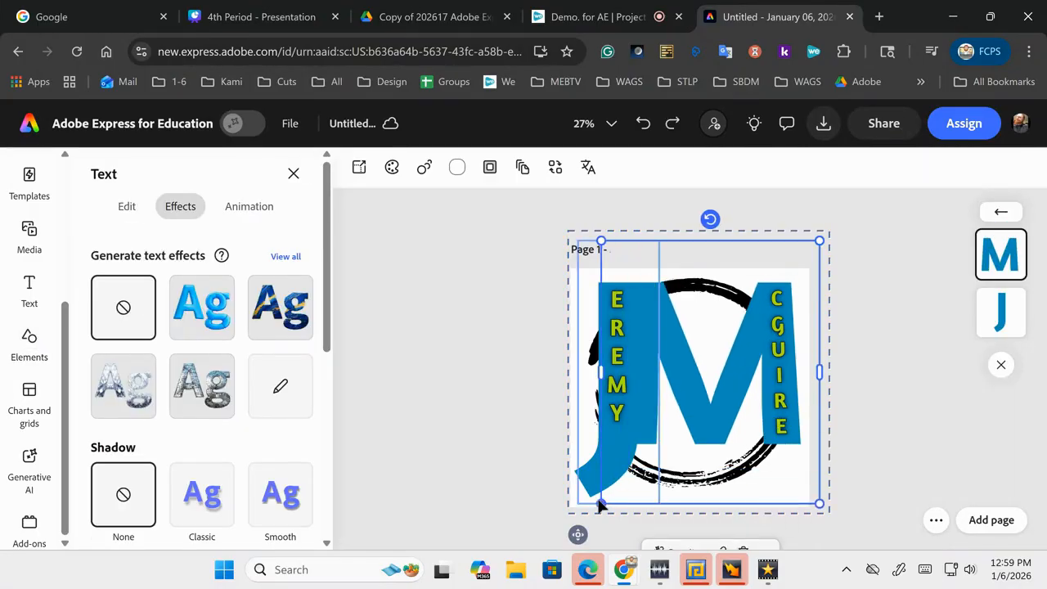
{"action": "left_click", "coordinate": [515, 495]}
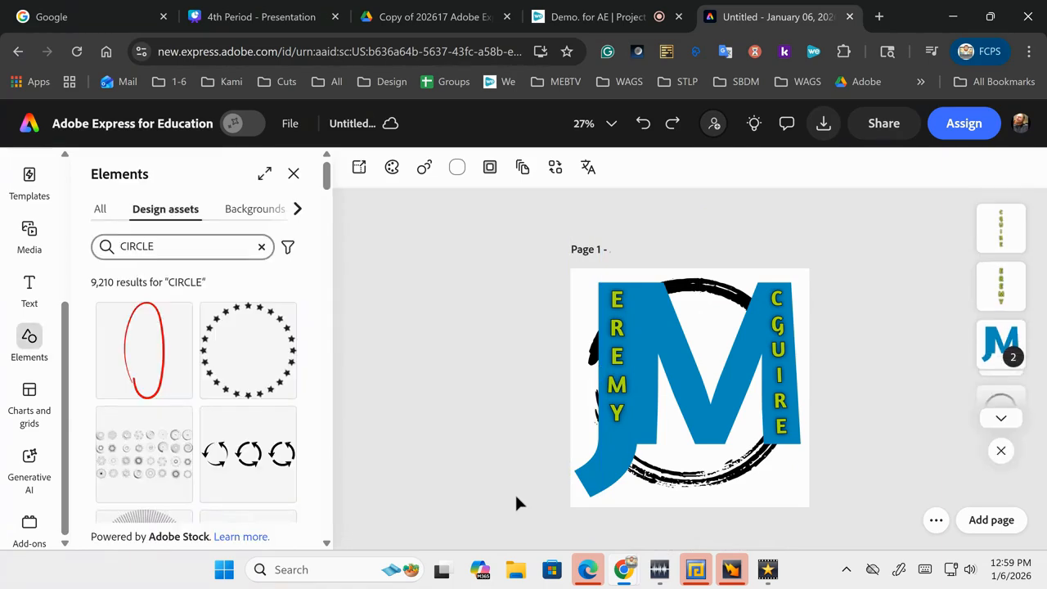
{"action": "key", "text": "ctrl+z"}
Step: Shrink the brush circle, shift it down-left, send it to back, then undo the layering
{"action": "left_click_drag", "start_coordinate": [569, 507], "coordinate": [613, 462]}
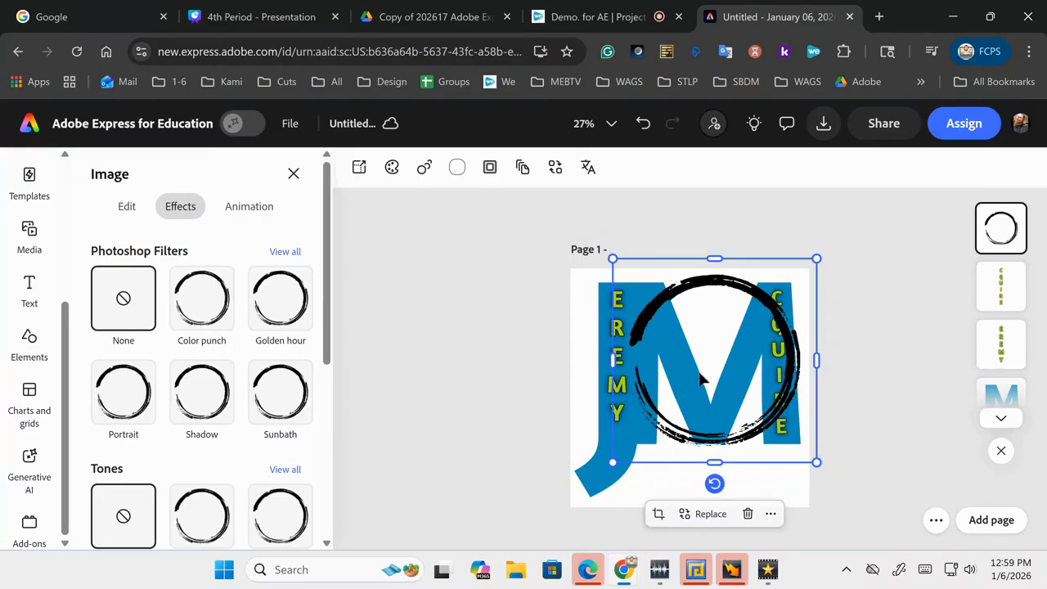
{"action": "left_click_drag", "start_coordinate": [686, 431], "coordinate": [659, 455]}
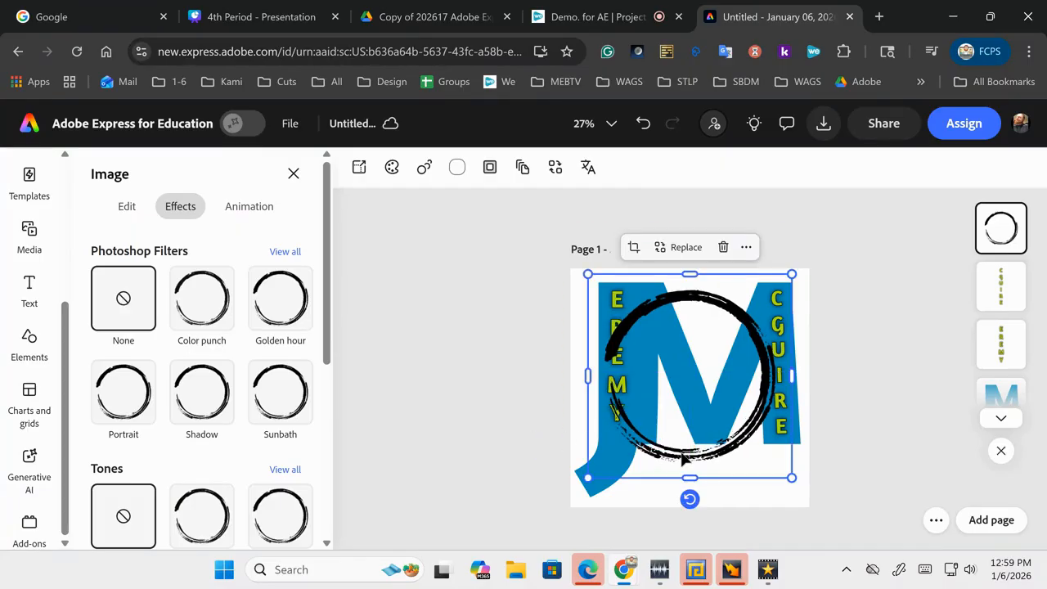
{"action": "right_click", "coordinate": [684, 460]}
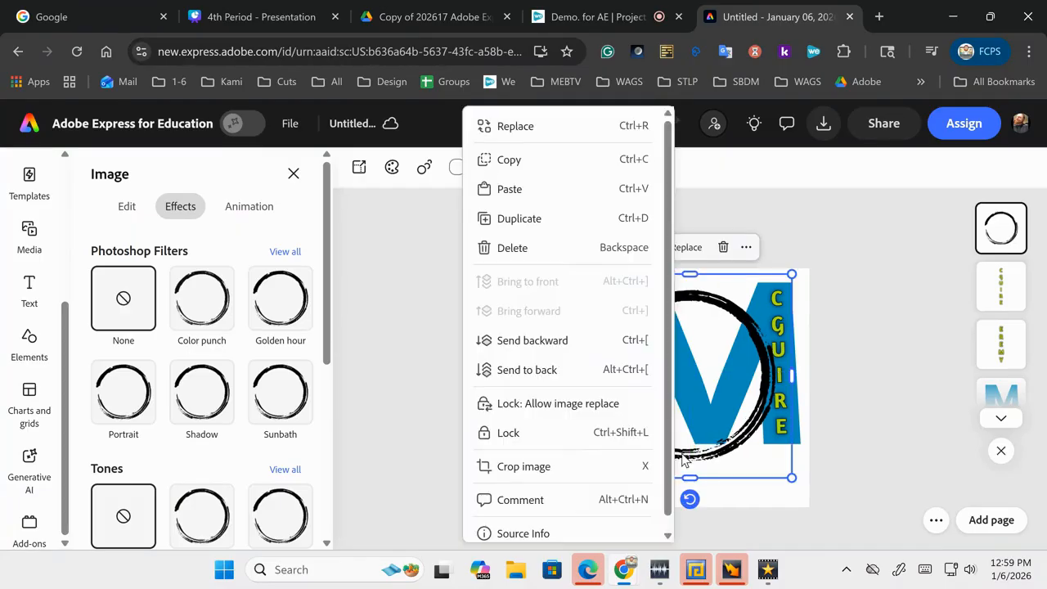
{"action": "left_click", "coordinate": [590, 372]}
{"action": "left_click", "coordinate": [504, 381]}
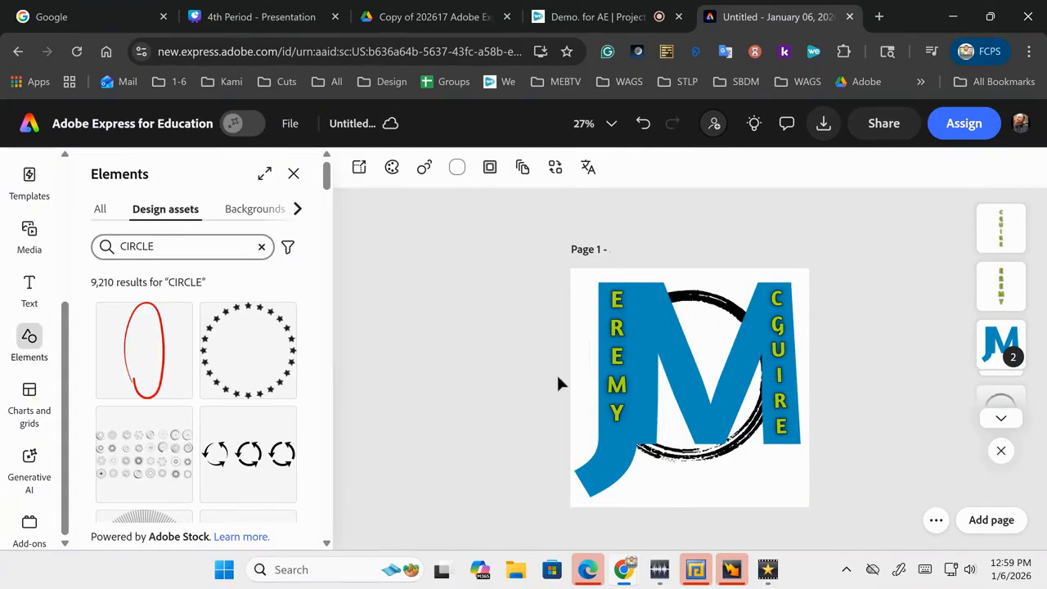
{"action": "left_click", "coordinate": [686, 308]}
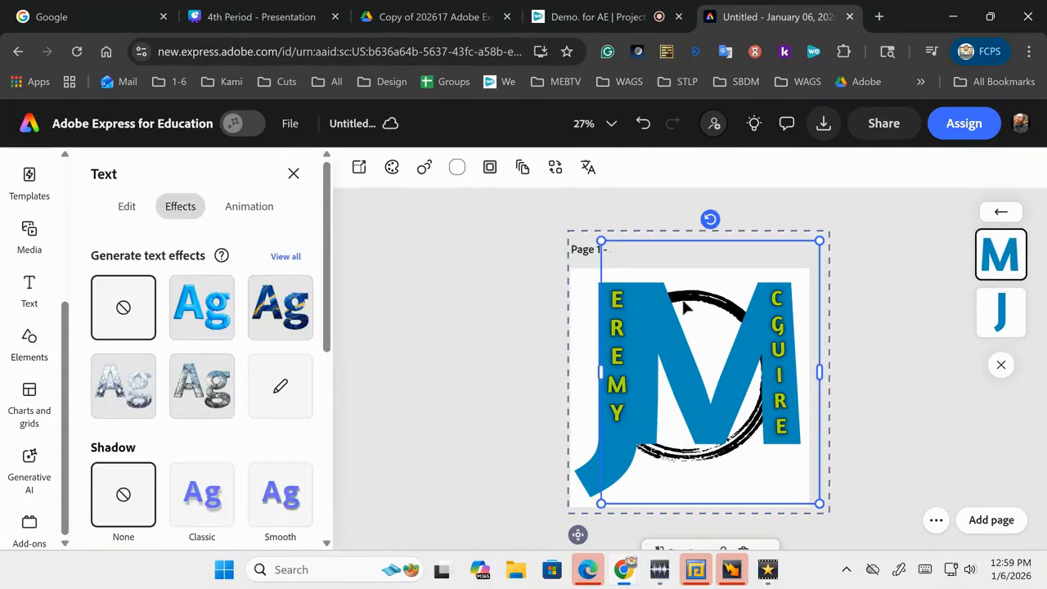
{"action": "left_click", "coordinate": [492, 394]}
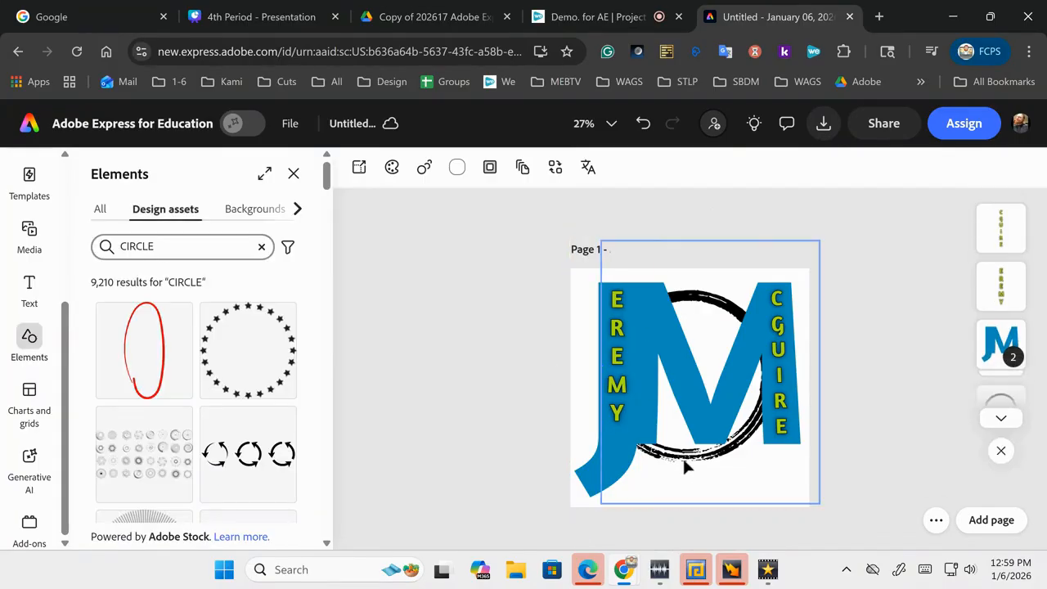
{"action": "key", "text": "ctrl+z"}
Step: Enlarge the brush circle from its corners around the logo and send it behind the JM letters
{"action": "left_click_drag", "start_coordinate": [587, 478], "coordinate": [555, 511]}
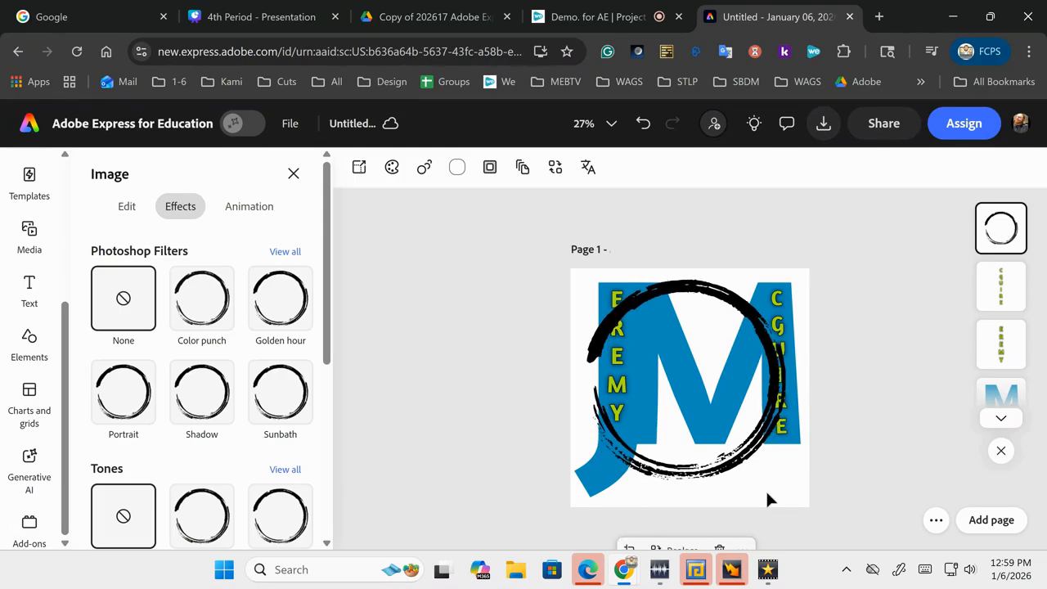
{"action": "left_click_drag", "start_coordinate": [806, 498], "coordinate": [824, 517]}
{"action": "left_click_drag", "start_coordinate": [568, 262], "coordinate": [558, 252]}
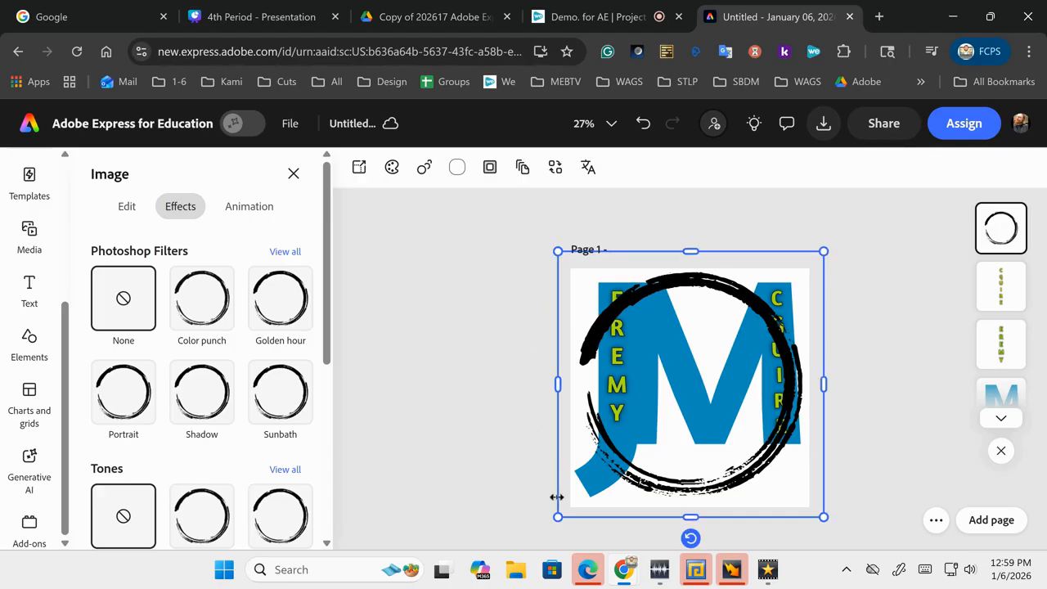
{"action": "left_click_drag", "start_coordinate": [558, 517], "coordinate": [555, 521]}
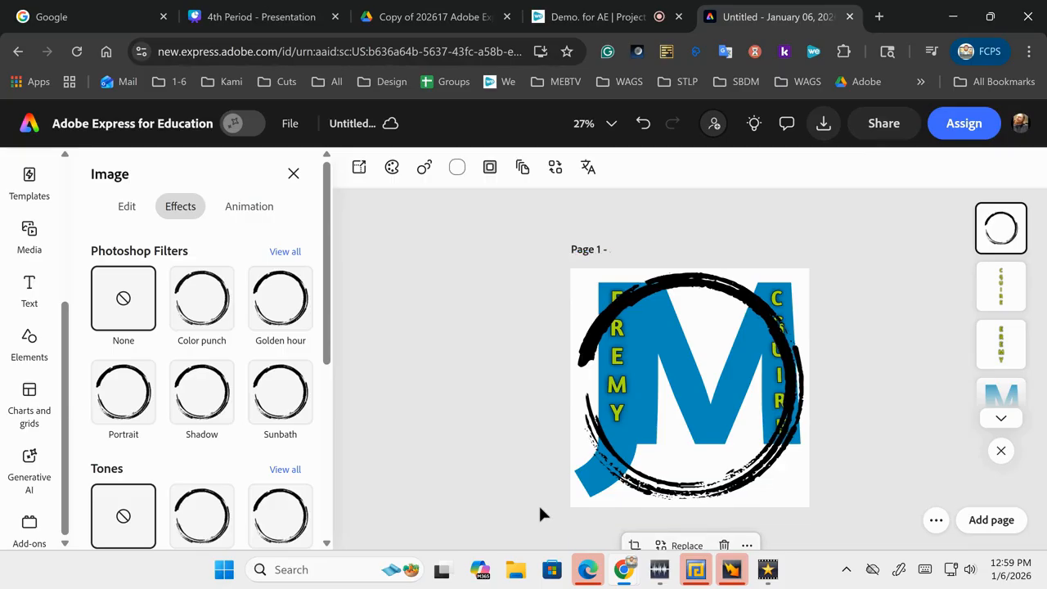
{"action": "right_click", "coordinate": [637, 445]}
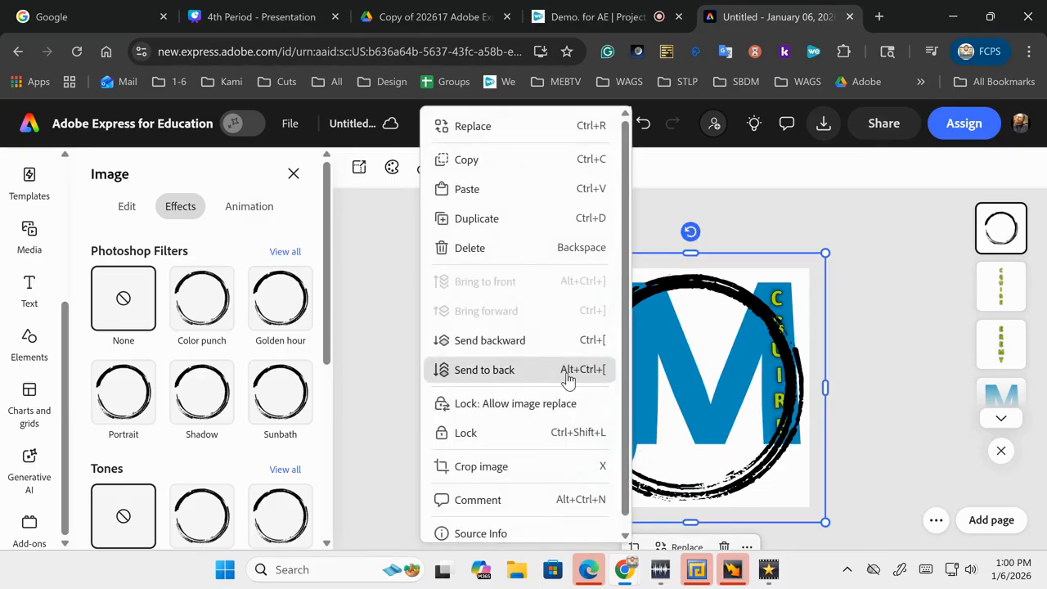
{"action": "left_click", "coordinate": [605, 375]}
{"action": "left_click", "coordinate": [471, 400]}
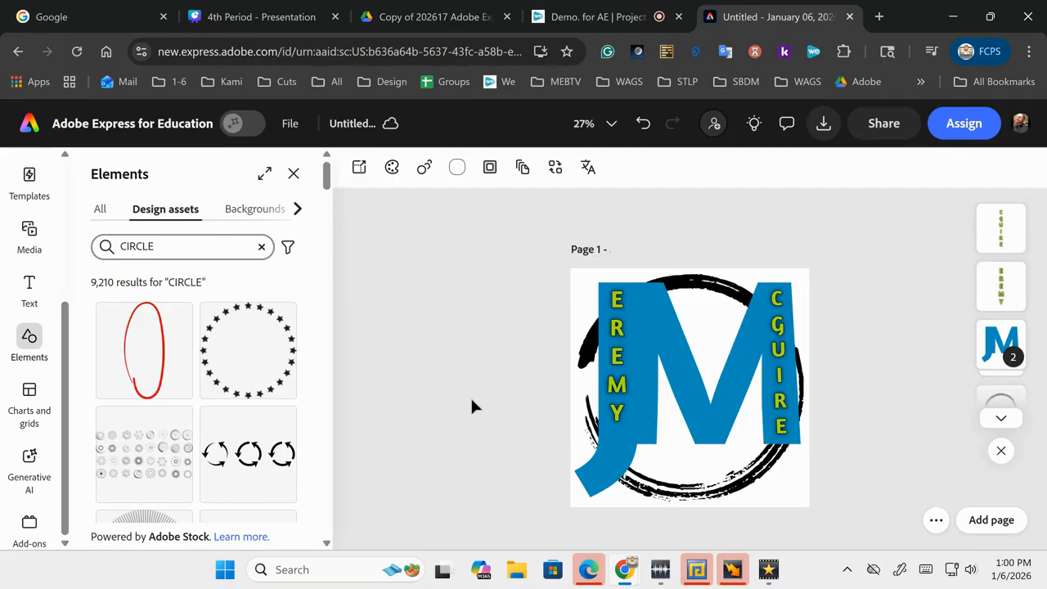
Step: Add the striped circle frame, enlarge and centre it on the M, and send it to back
{"action": "scroll", "coordinate": [204, 352], "scroll_direction": "down", "scroll_amount": 5}
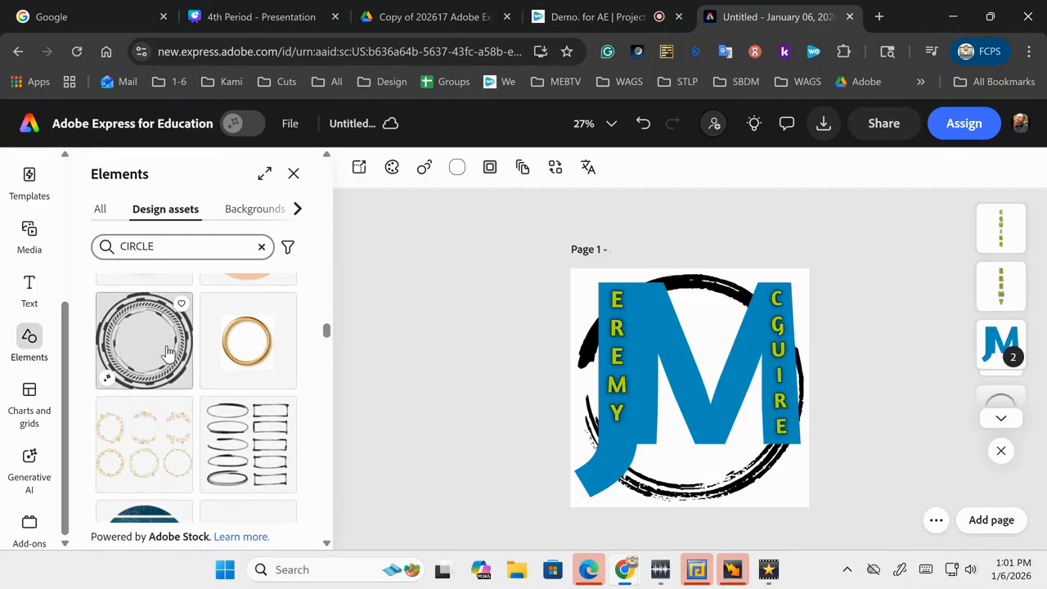
{"action": "left_click", "coordinate": [168, 352]}
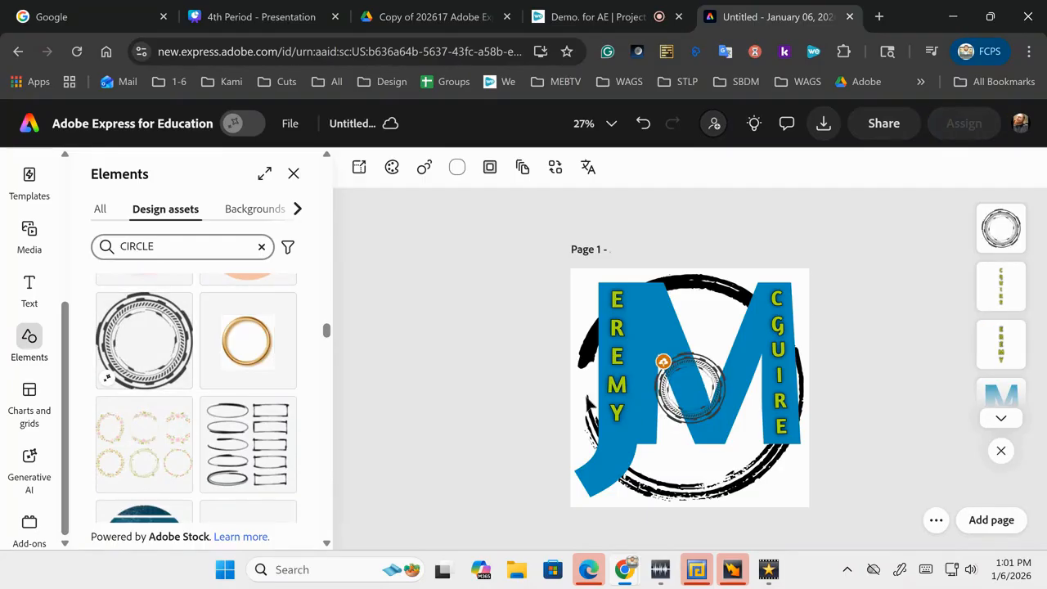
{"action": "left_click", "coordinate": [677, 416]}
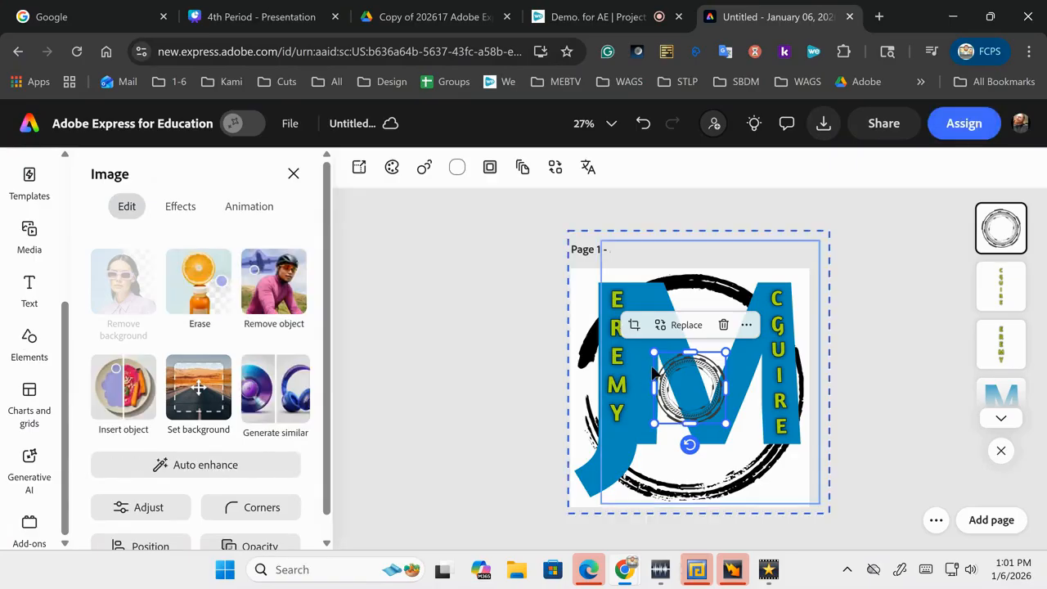
{"action": "left_click_drag", "start_coordinate": [655, 353], "coordinate": [611, 310]}
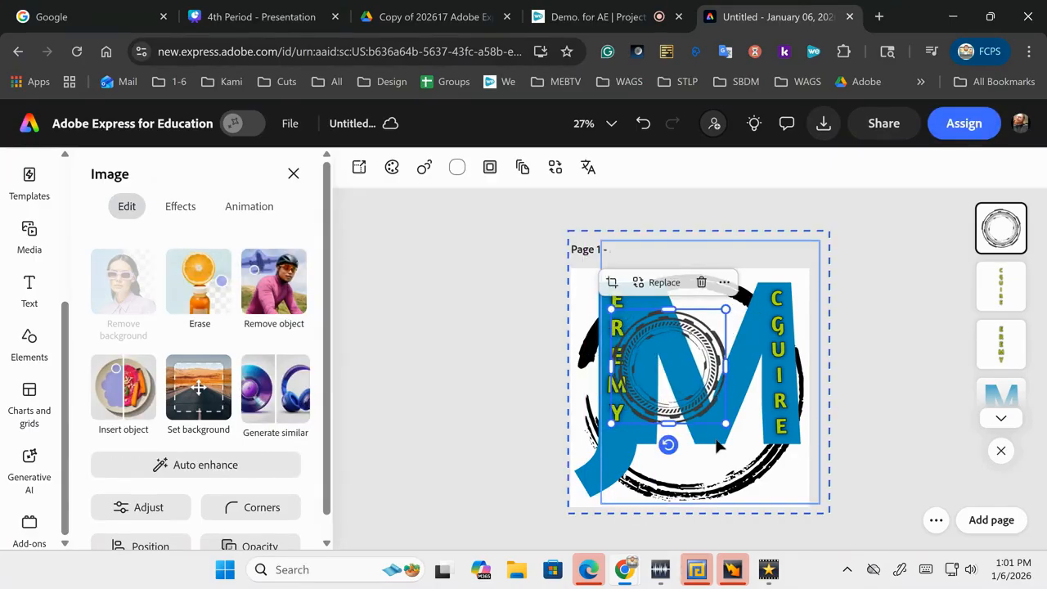
{"action": "left_click_drag", "start_coordinate": [728, 425], "coordinate": [770, 467]}
{"action": "left_click_drag", "start_coordinate": [700, 461], "coordinate": [694, 455]}
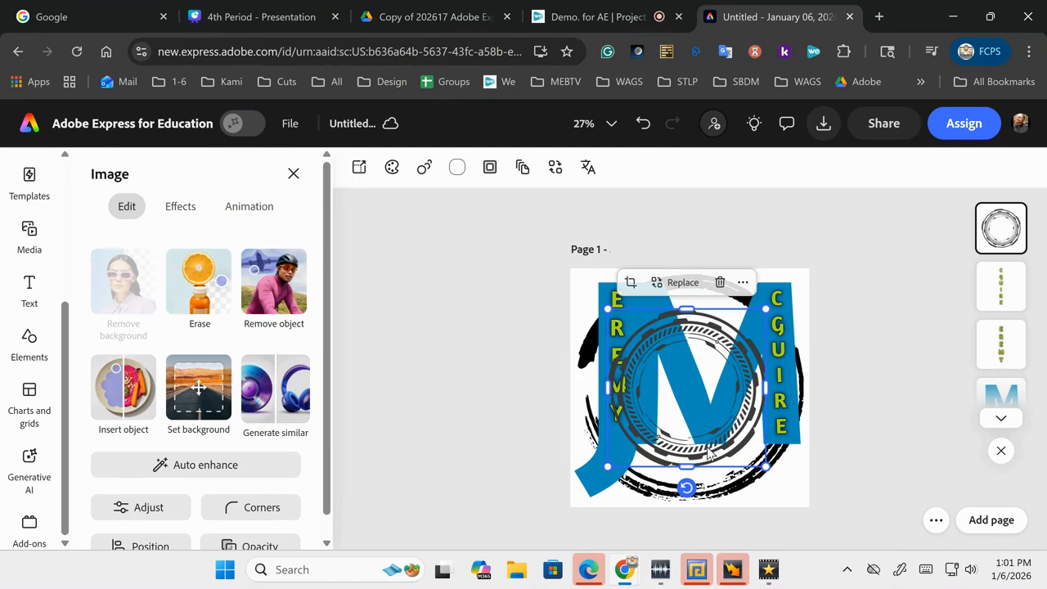
{"action": "right_click", "coordinate": [709, 455]}
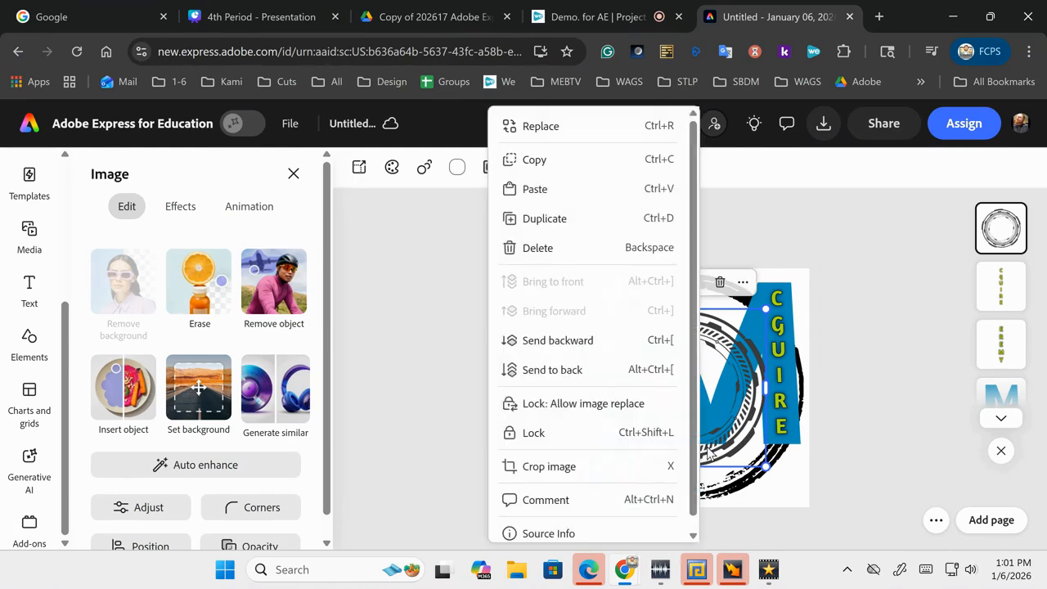
{"action": "left_click", "coordinate": [595, 381]}
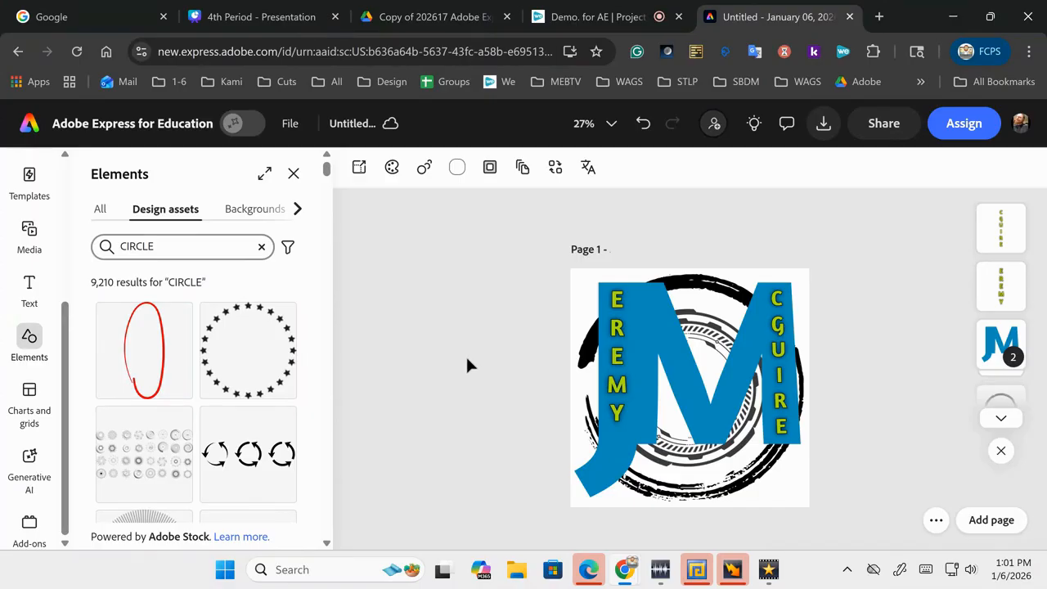
Step: Download the JM monogram design as a JPG, saving Untitled.jpeg
{"action": "left_click", "coordinate": [823, 123]}
{"action": "left_click", "coordinate": [854, 256]}
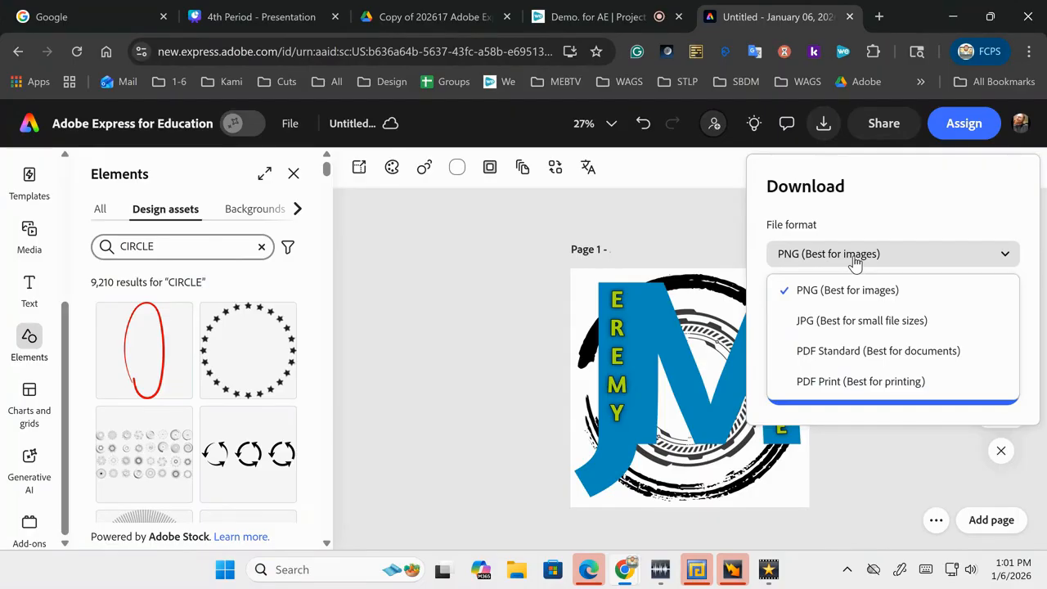
{"action": "left_click", "coordinate": [820, 322]}
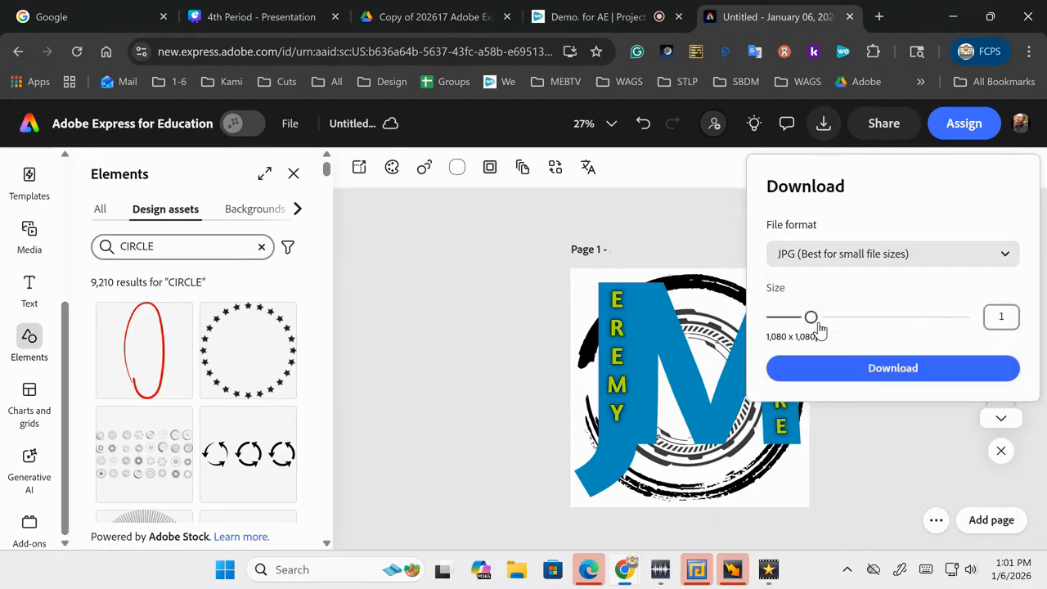
{"action": "left_click", "coordinate": [833, 372]}
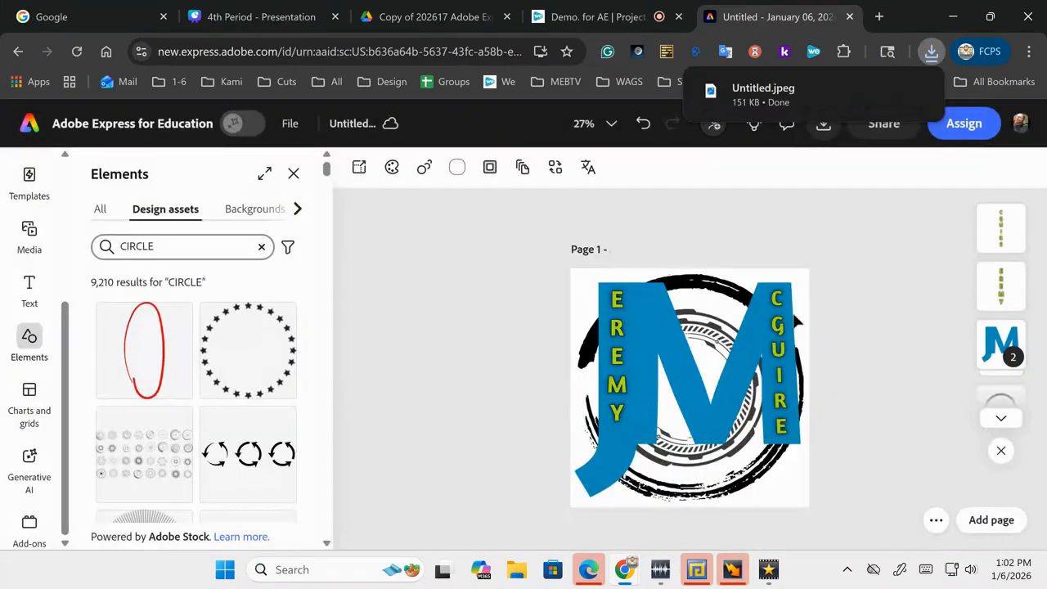
Step: Rename the project to the student's name followed by 'MAIN LOGO'
{"action": "left_click", "coordinate": [368, 122]}
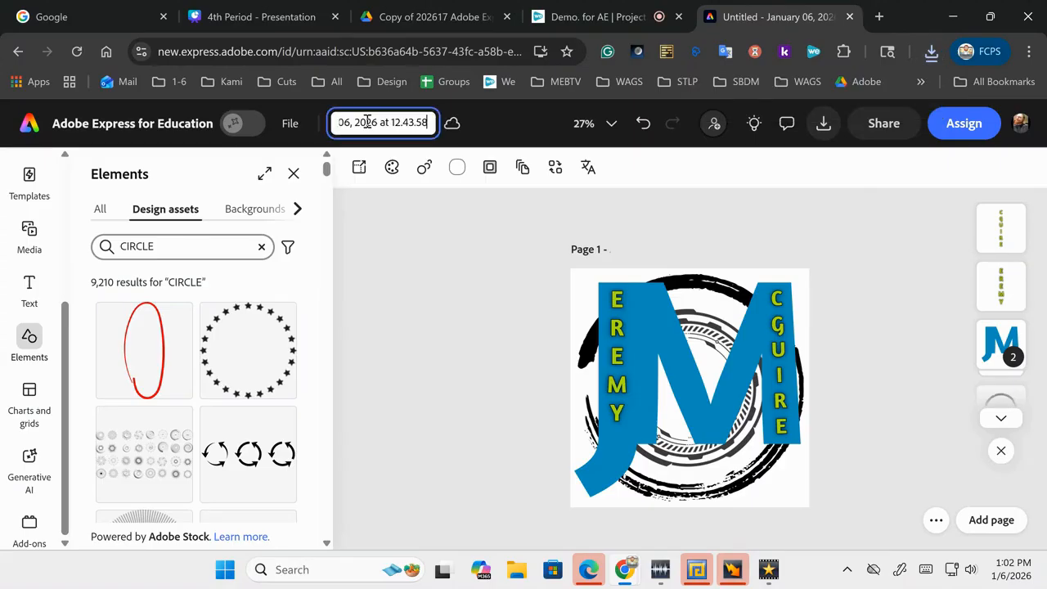
{"action": "key", "text": "BackSpace"}
{"action": "key", "text": "BackSpace"}
{"action": "key", "text": "BackSpace"}
{"action": "key", "text": "BackSpace"}
{"action": "key", "text": "BackSpace"}
{"action": "key", "text": "BackSpace"}
{"action": "key", "text": "BackSpace"}
{"action": "key", "text": "BackSpace"}
{"action": "key", "text": "BackSpace"}
{"action": "key", "text": "BackSpace"}
{"action": "key", "text": "BackSpace"}
{"action": "key", "text": "BackSpace"}
{"action": "key", "text": "BackSpace"}
{"action": "key", "text": "BackSpace"}
{"action": "key", "text": "BackSpace"}
{"action": "key", "text": "BackSpace"}
{"action": "key", "text": "BackSpace"}
{"action": "key", "text": "BackSpace"}
{"action": "key", "text": "BackSpace"}
{"action": "key", "text": "BackSpace"}
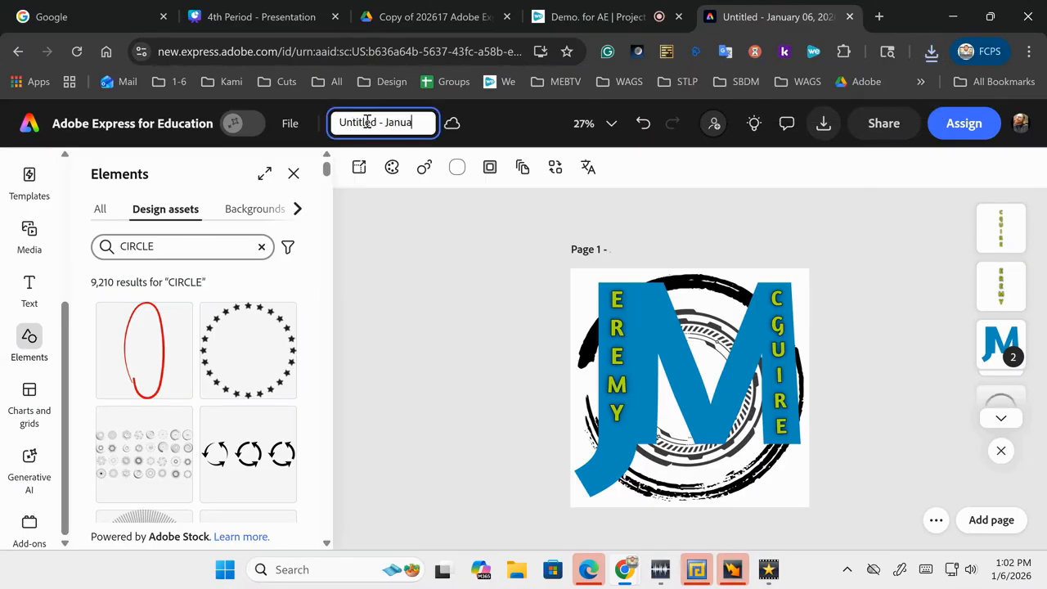
{"action": "type", "text": "mc"}
{"action": "key", "text": "BackSpace"}
{"action": "type", "text": "M"}
{"action": "key", "text": "BackSpace"}
{"action": "type", "text": "MAIN LOGO"}
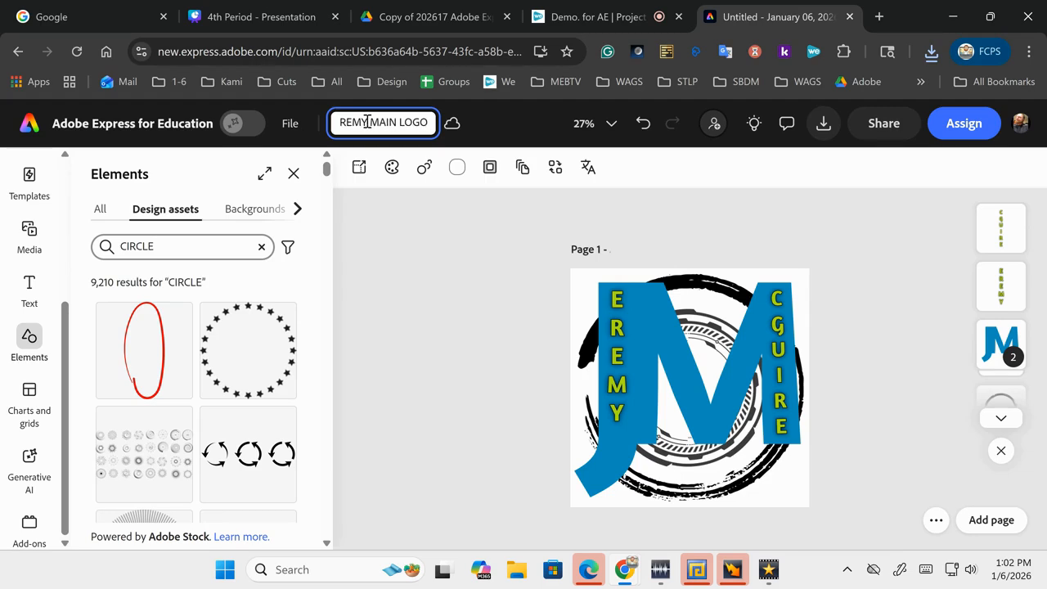
{"action": "left_click", "coordinate": [417, 288]}
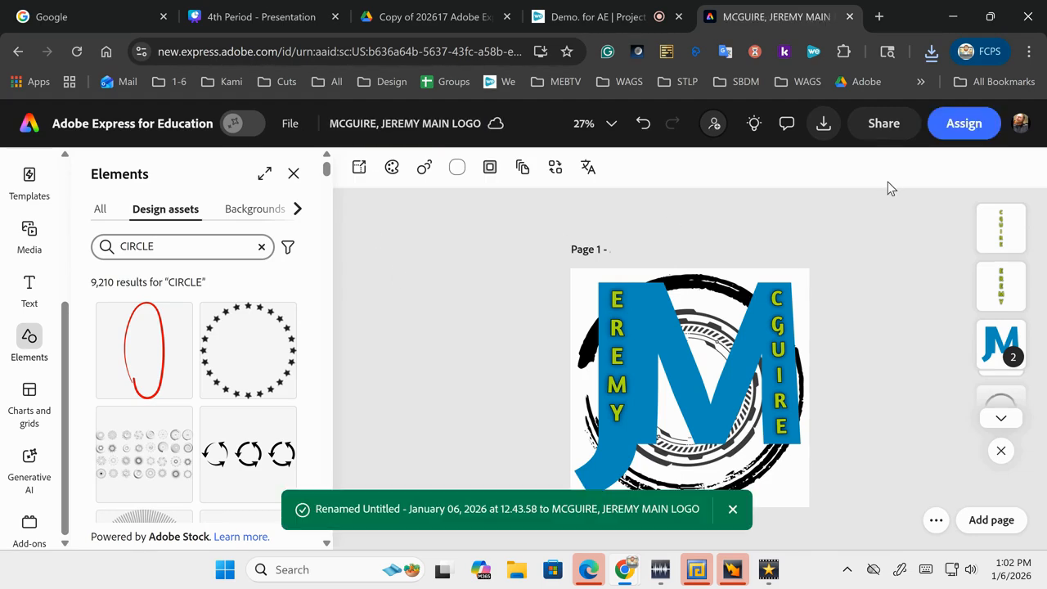
Step: Download the renamed logo as a PNG and open a new browser tab
{"action": "left_click", "coordinate": [824, 127]}
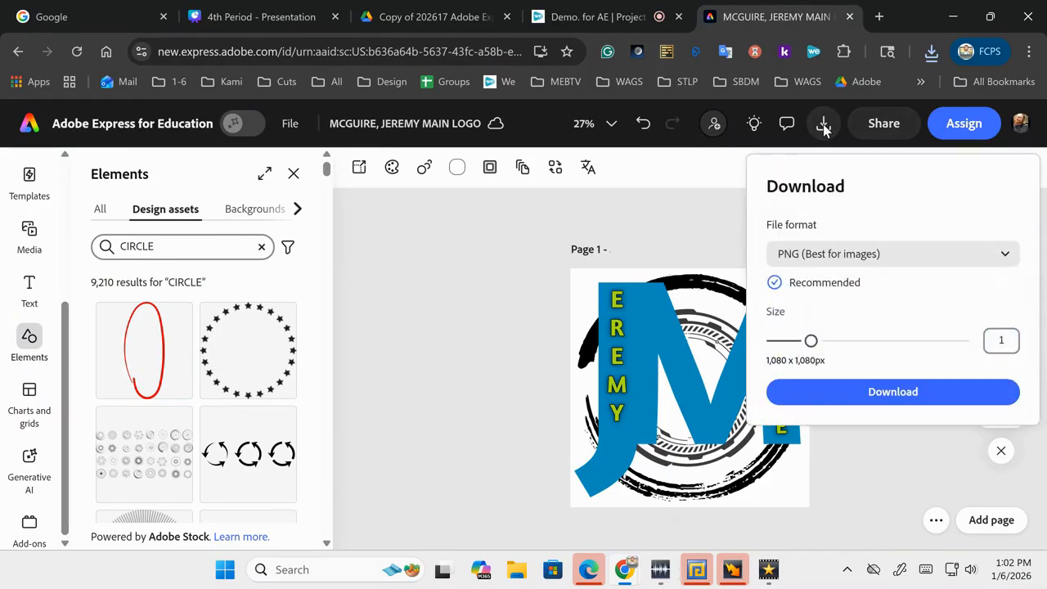
{"action": "left_click", "coordinate": [822, 392]}
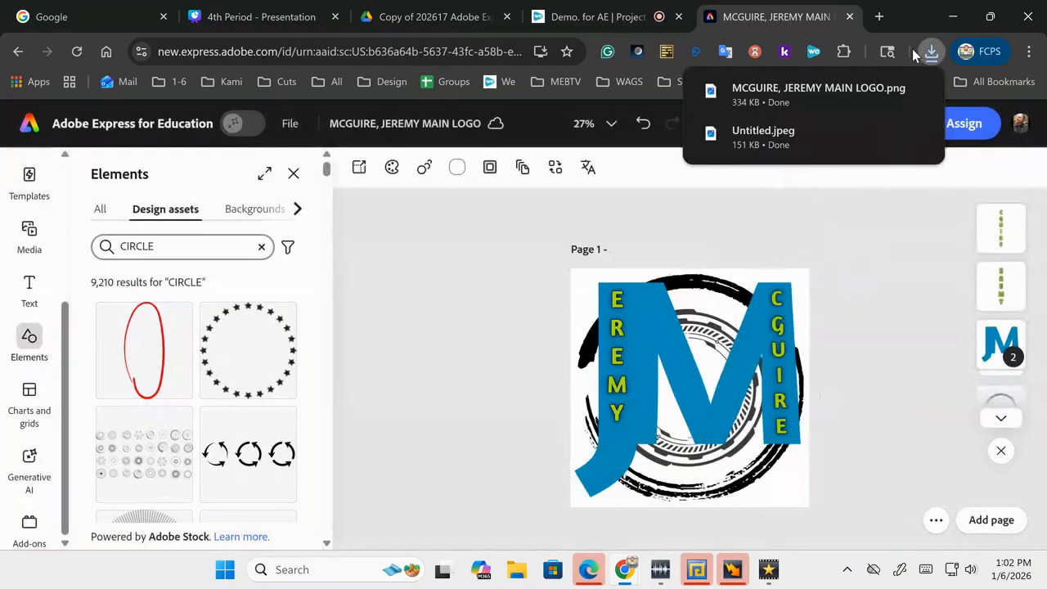
{"action": "left_click", "coordinate": [879, 17]}
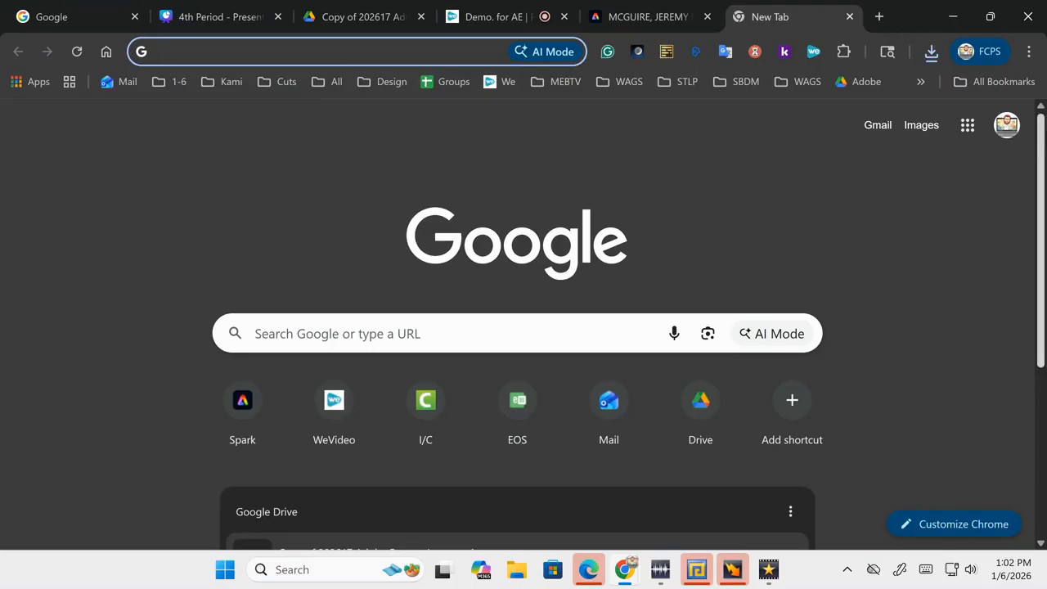
Step: Open Adobe Express in the new tab from the Google apps grid
{"action": "left_click", "coordinate": [968, 126]}
{"action": "scroll", "coordinate": [875, 327], "scroll_direction": "down", "scroll_amount": 10}
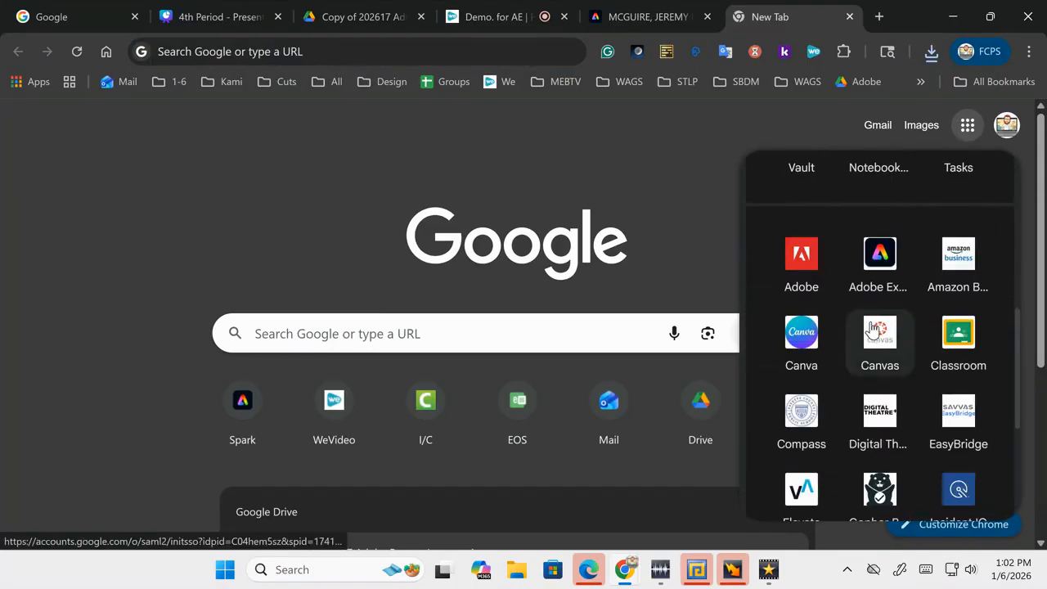
{"action": "left_click", "coordinate": [869, 260]}
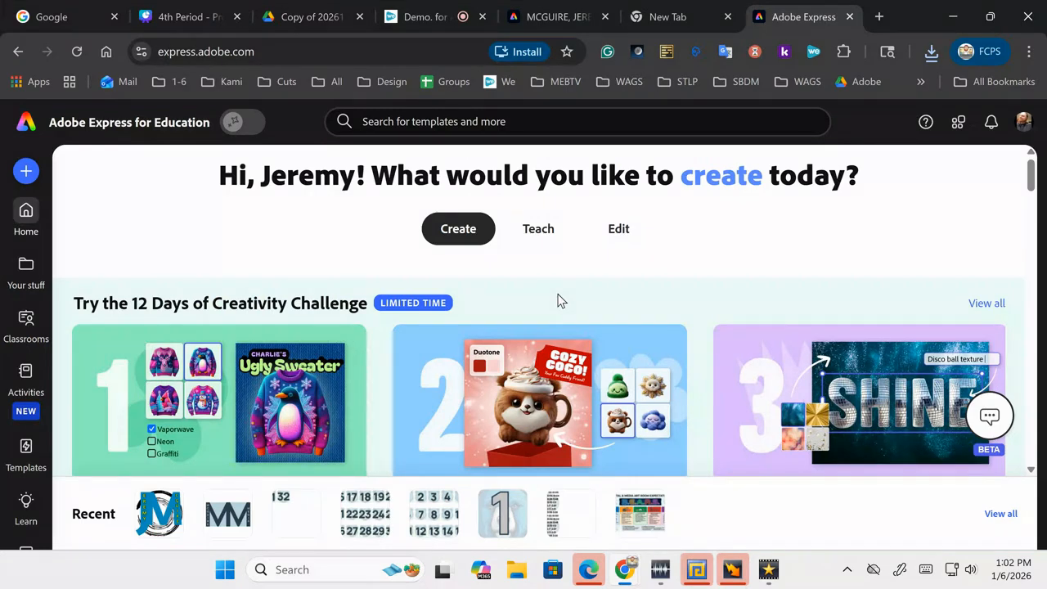
Step: Browse the Adobe Express home page, then return to the Create section's project ideas
{"action": "scroll", "coordinate": [559, 301], "scroll_direction": "down", "scroll_amount": 3}
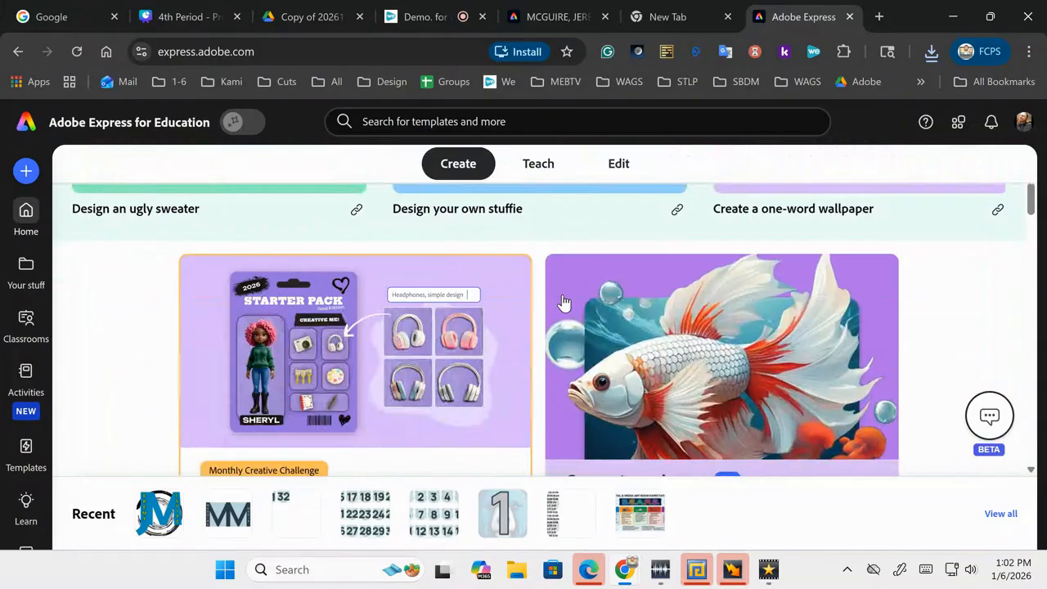
{"action": "scroll", "coordinate": [559, 301], "scroll_direction": "down", "scroll_amount": 8}
{"action": "scroll", "coordinate": [562, 301], "scroll_direction": "up", "scroll_amount": 1}
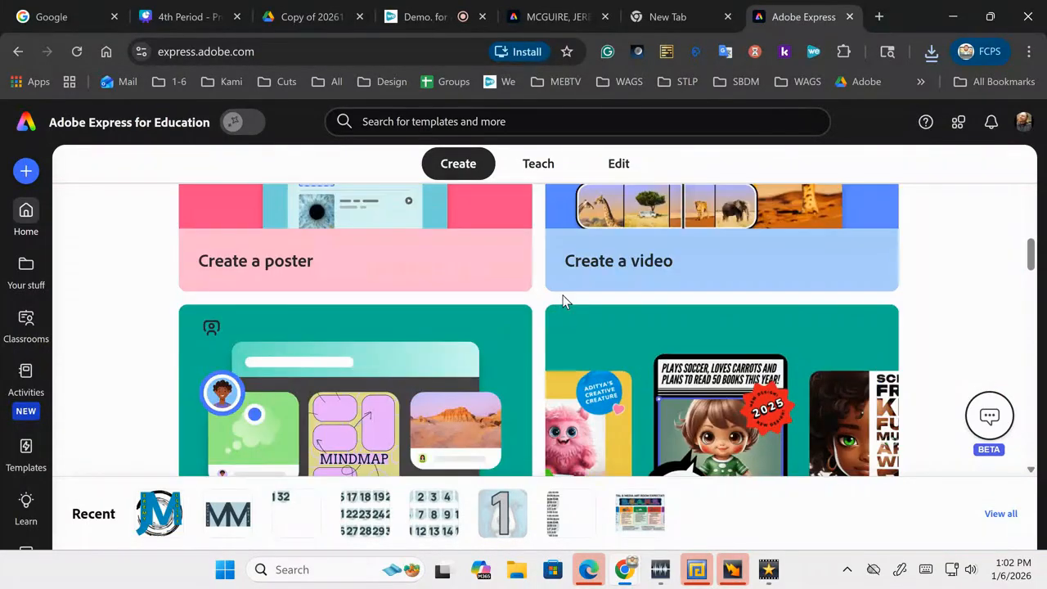
{"action": "scroll", "coordinate": [562, 301], "scroll_direction": "up", "scroll_amount": 2}
{"action": "scroll", "coordinate": [562, 301], "scroll_direction": "down", "scroll_amount": 4}
{"action": "scroll", "coordinate": [562, 301], "scroll_direction": "down", "scroll_amount": 9}
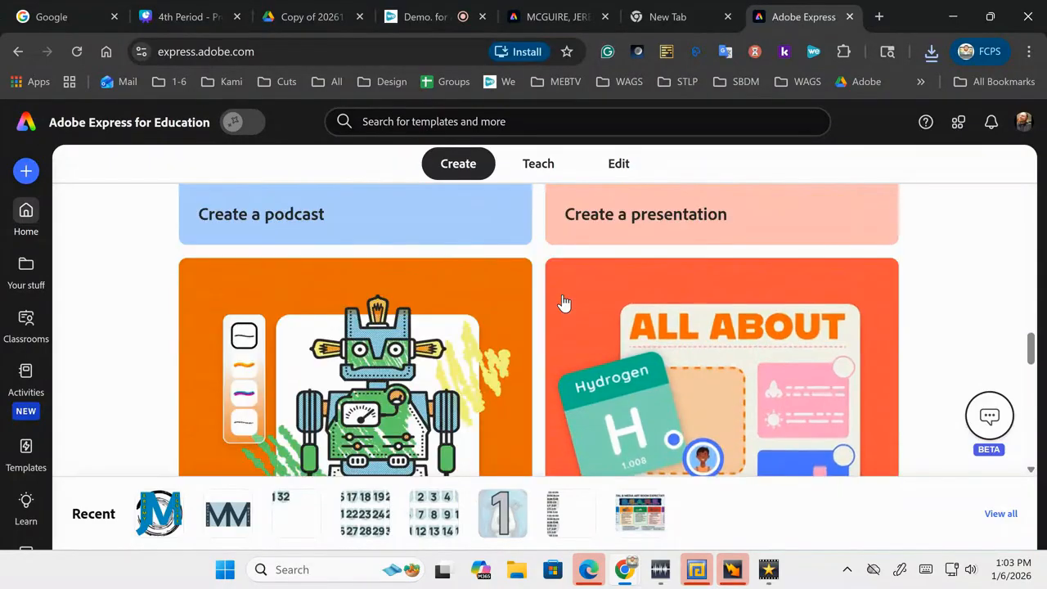
{"action": "scroll", "coordinate": [563, 302], "scroll_direction": "down", "scroll_amount": 3}
{"action": "scroll", "coordinate": [563, 303], "scroll_direction": "down", "scroll_amount": 3, "text": "ctrl"}
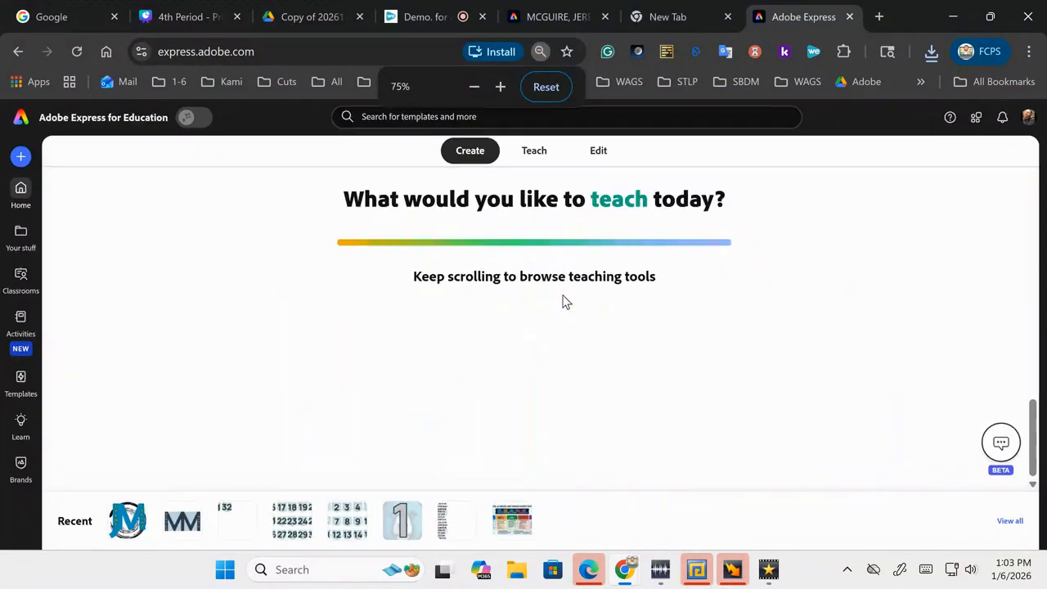
{"action": "scroll", "coordinate": [563, 303], "scroll_direction": "down", "scroll_amount": 2}
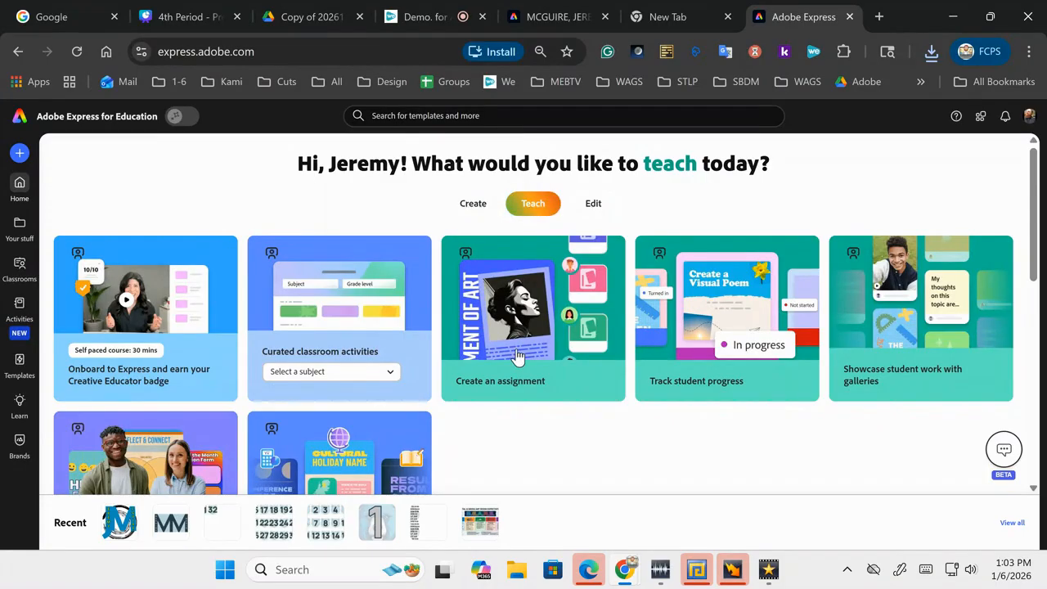
{"action": "scroll", "coordinate": [510, 360], "scroll_direction": "down", "scroll_amount": 3}
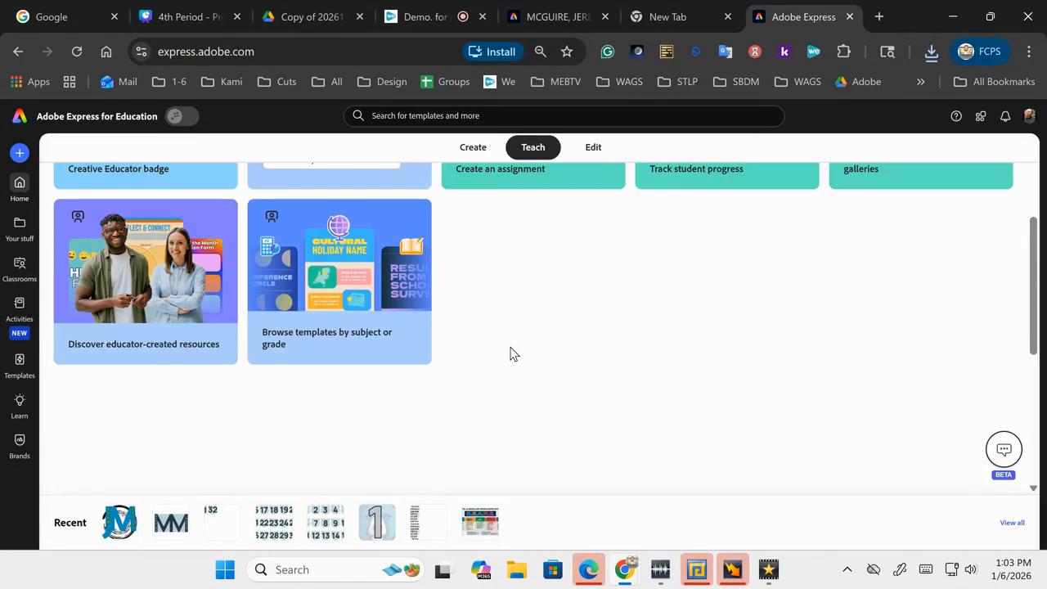
{"action": "scroll", "coordinate": [510, 353], "scroll_direction": "up", "scroll_amount": 3}
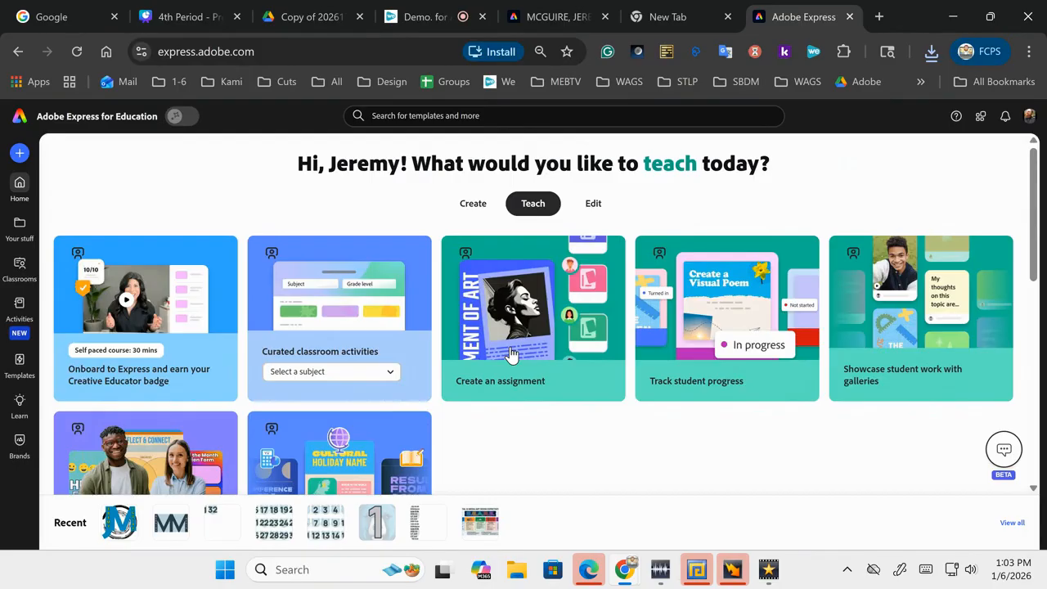
{"action": "left_click", "coordinate": [459, 218]}
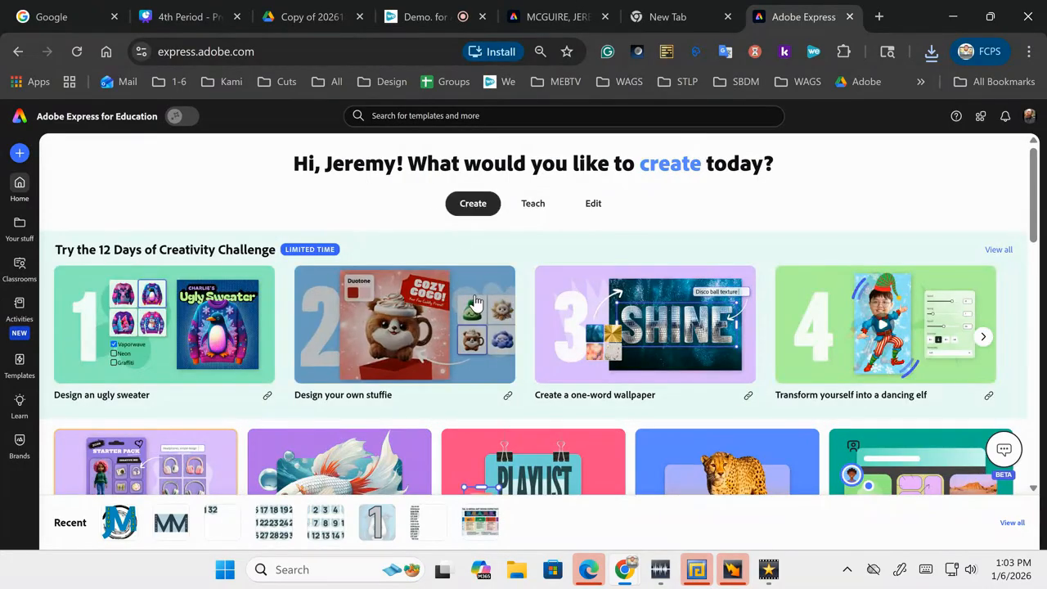
{"action": "scroll", "coordinate": [475, 303], "scroll_direction": "down", "scroll_amount": 5}
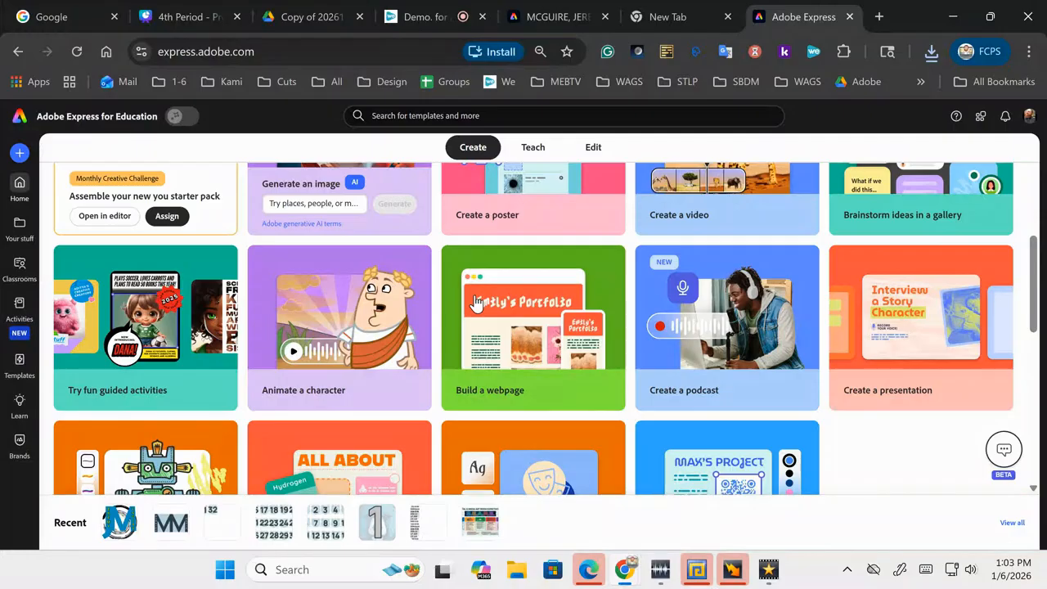
Step: Search for 'Remove' and open the Remove background tool
{"action": "left_click", "coordinate": [494, 115]}
{"action": "type", "text": "rEMO"}
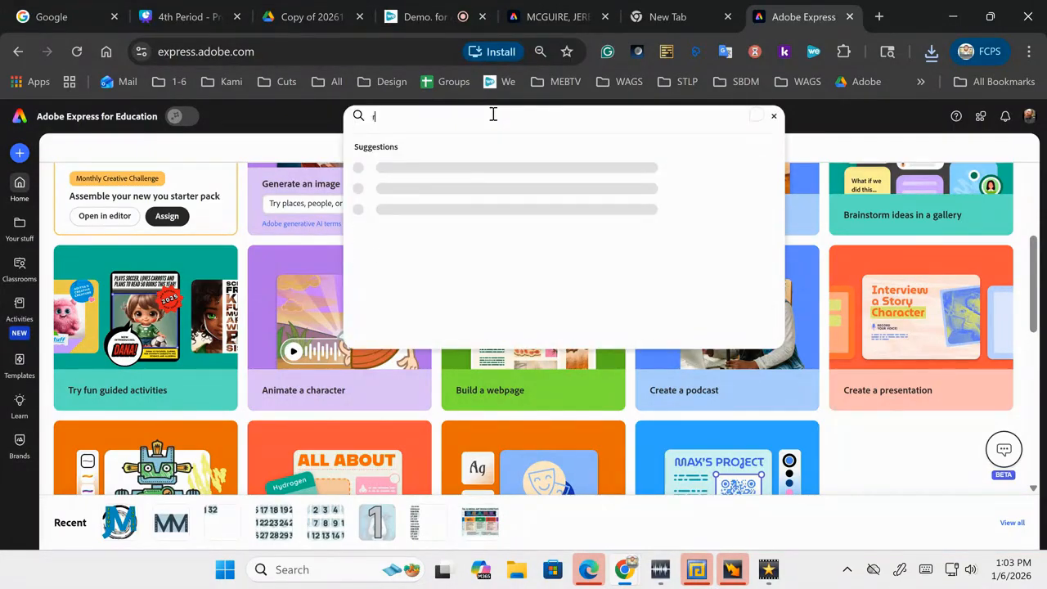
{"action": "key", "text": "BackSpace"}
{"action": "key", "text": "BackSpace"}
{"action": "key", "text": "BackSpace"}
{"action": "key", "text": "BackSpace"}
{"action": "type", "text": "Remove"}
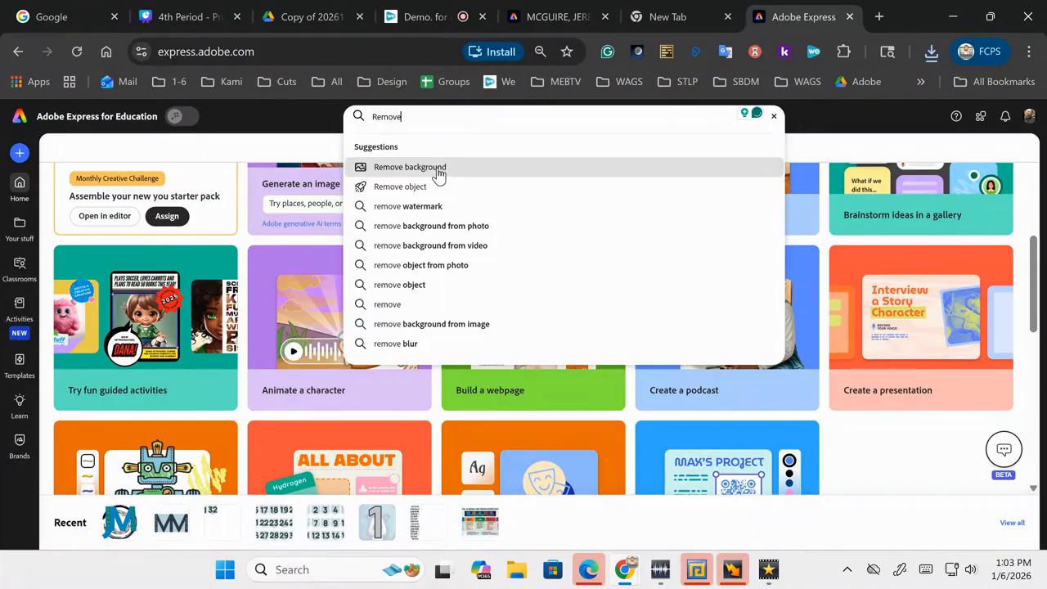
{"action": "left_click", "coordinate": [437, 170]}
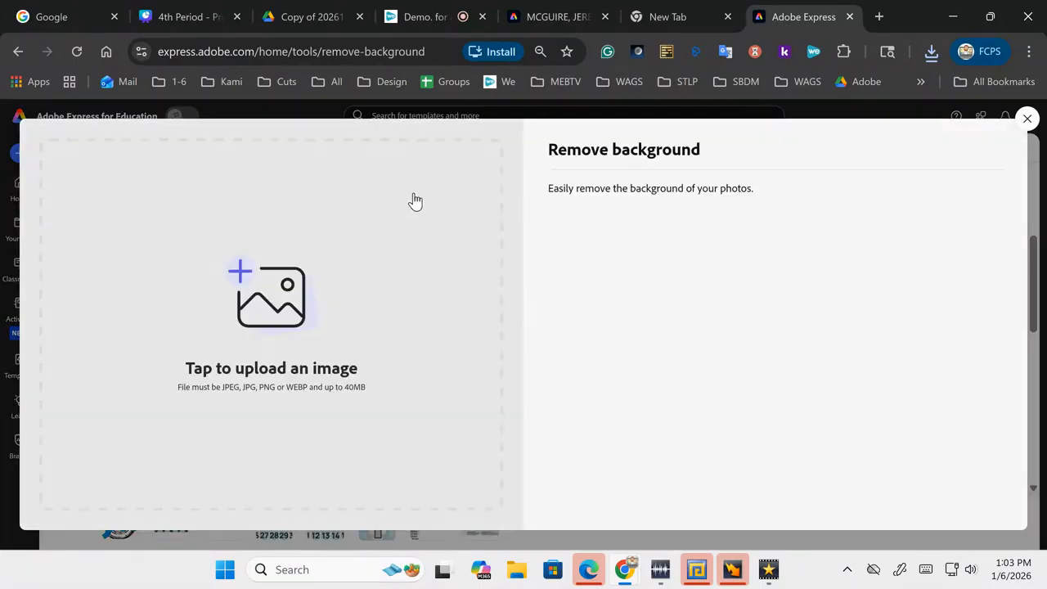
Step: Remove the downloaded logo's background, download it as a transparent PNG, and open it
{"action": "left_click", "coordinate": [921, 62]}
{"action": "left_click_drag", "start_coordinate": [761, 152], "coordinate": [333, 305]}
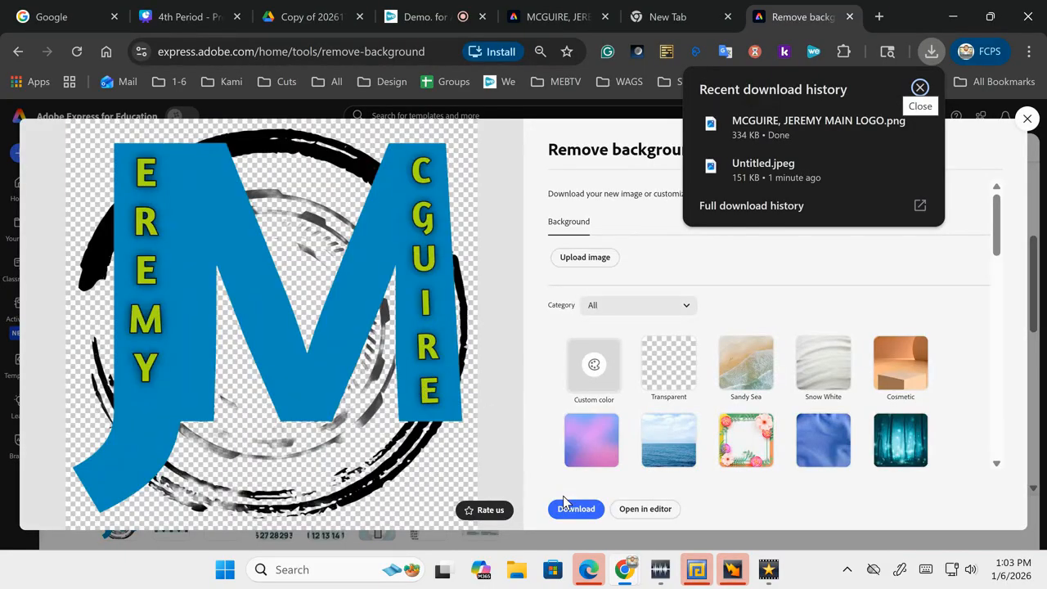
{"action": "left_click", "coordinate": [666, 372]}
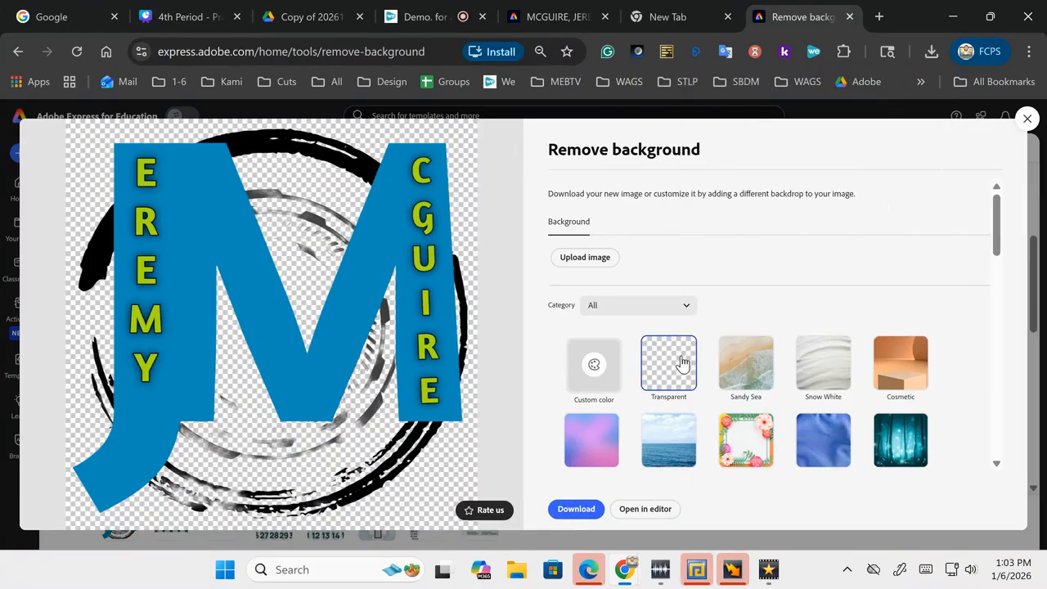
{"action": "left_click", "coordinate": [577, 512]}
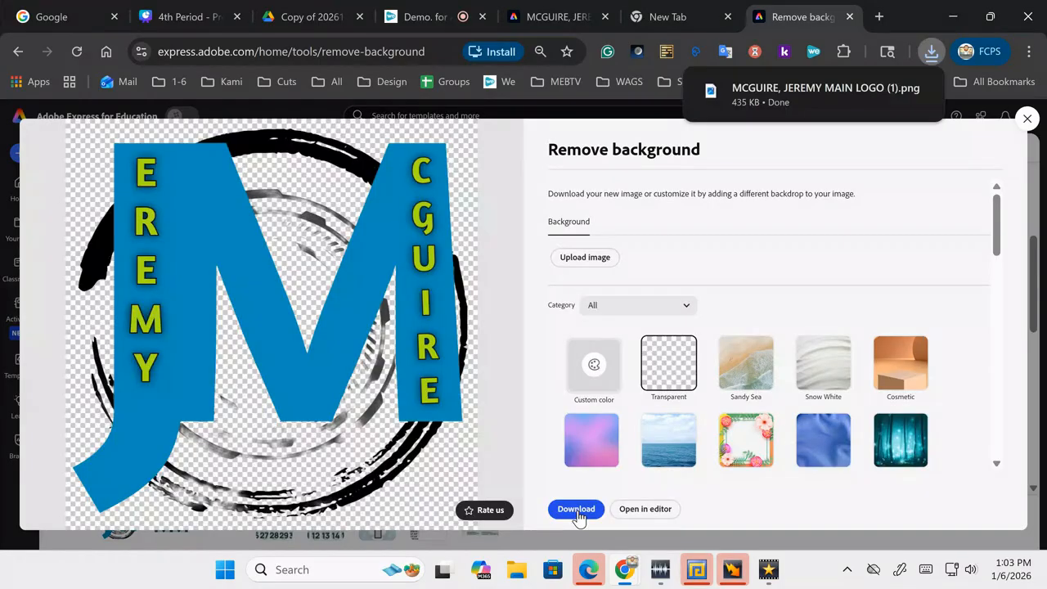
{"action": "left_click", "coordinate": [784, 100]}
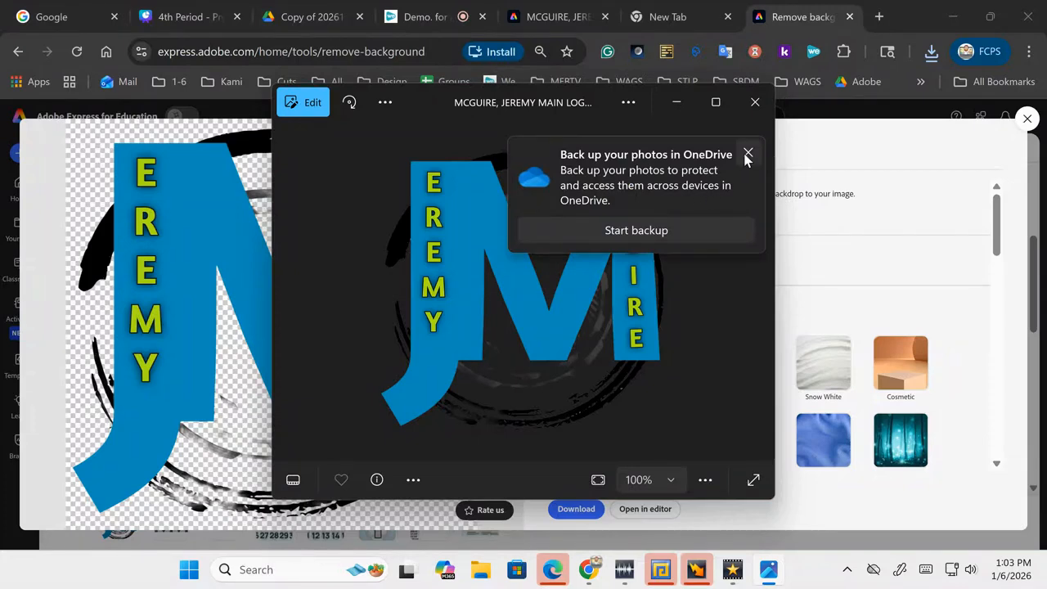
{"action": "left_click", "coordinate": [747, 155]}
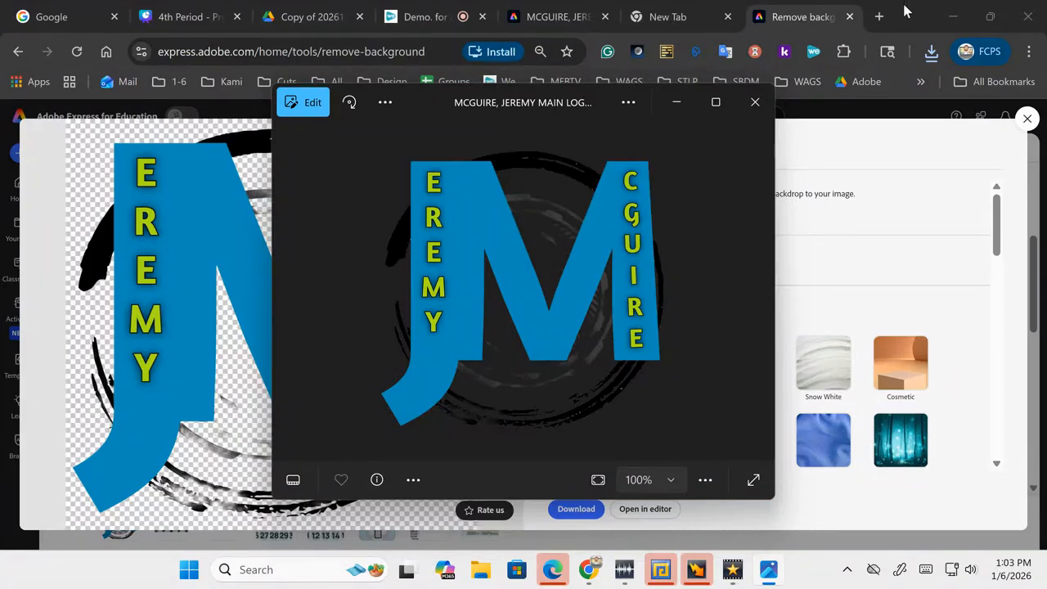
Step: Open Google Drive and find the 25-26 Logo's/Branding folder via a 'Logo' search
{"action": "left_click", "coordinate": [879, 17]}
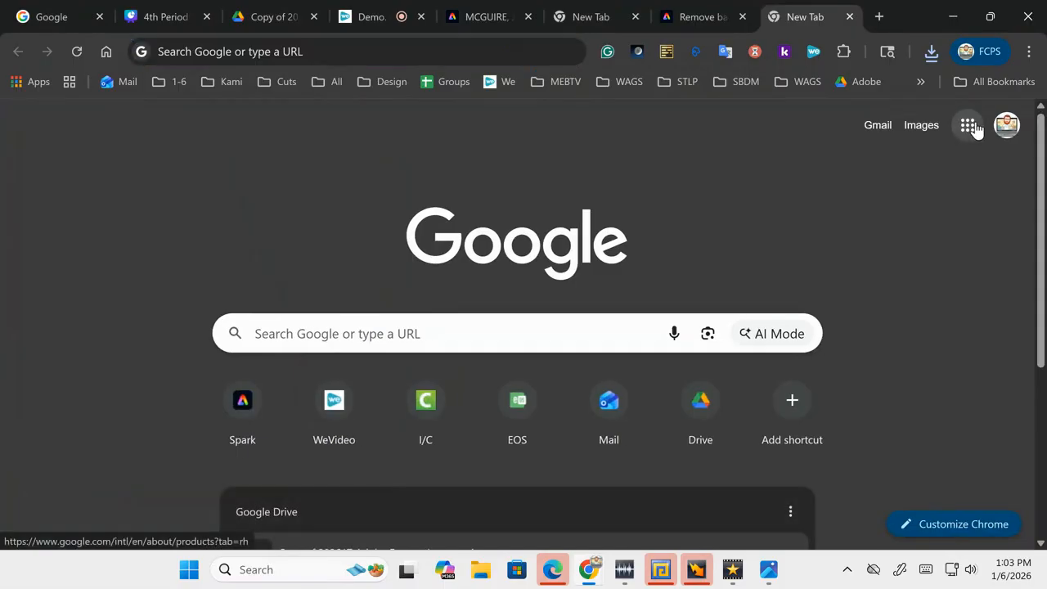
{"action": "left_click", "coordinate": [969, 126]}
{"action": "left_click", "coordinate": [803, 209]}
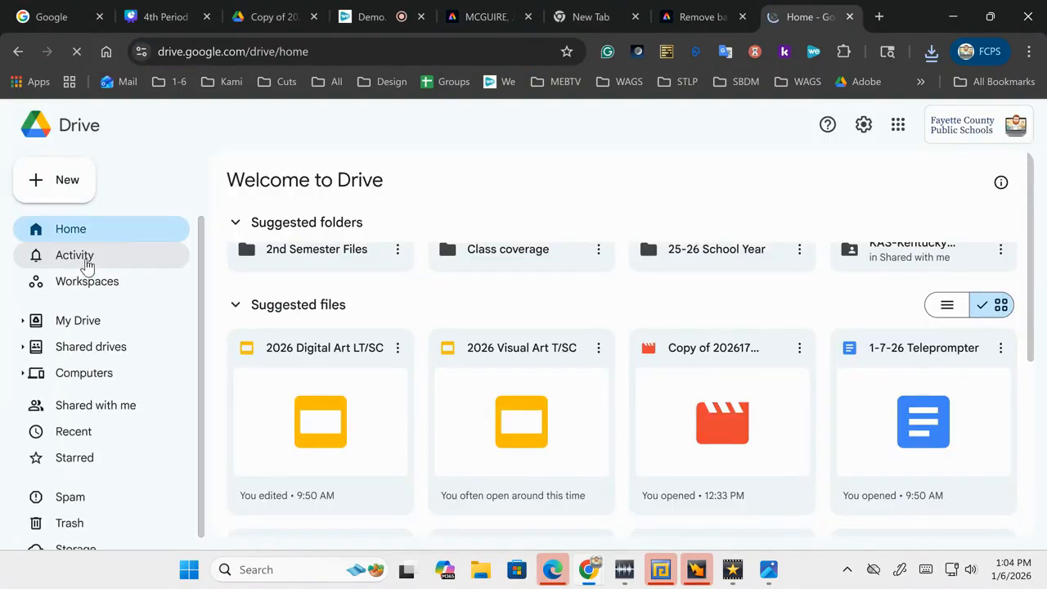
{"action": "left_click", "coordinate": [78, 322]}
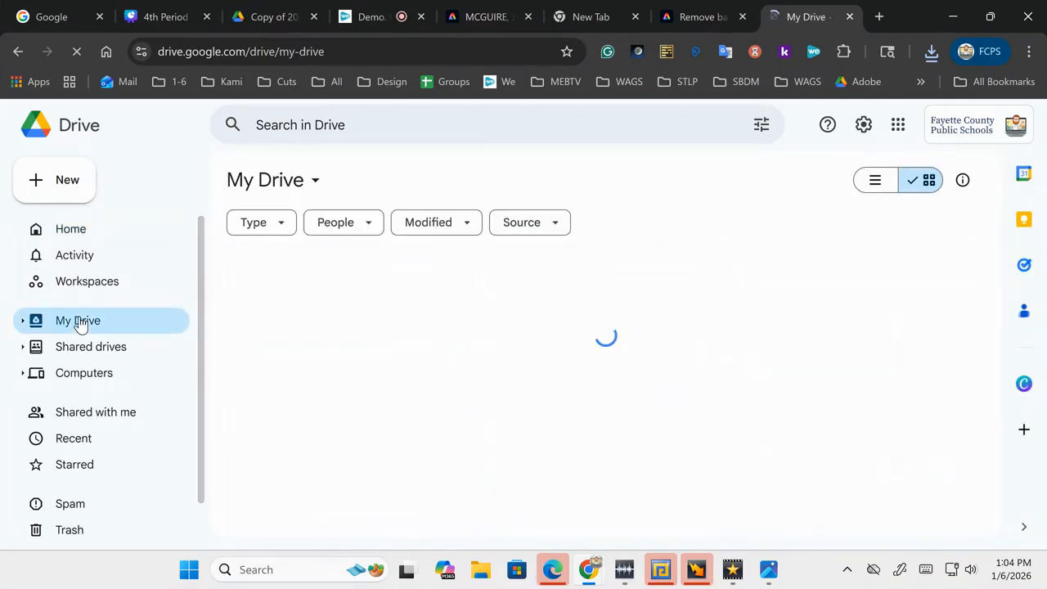
{"action": "left_click", "coordinate": [387, 131]}
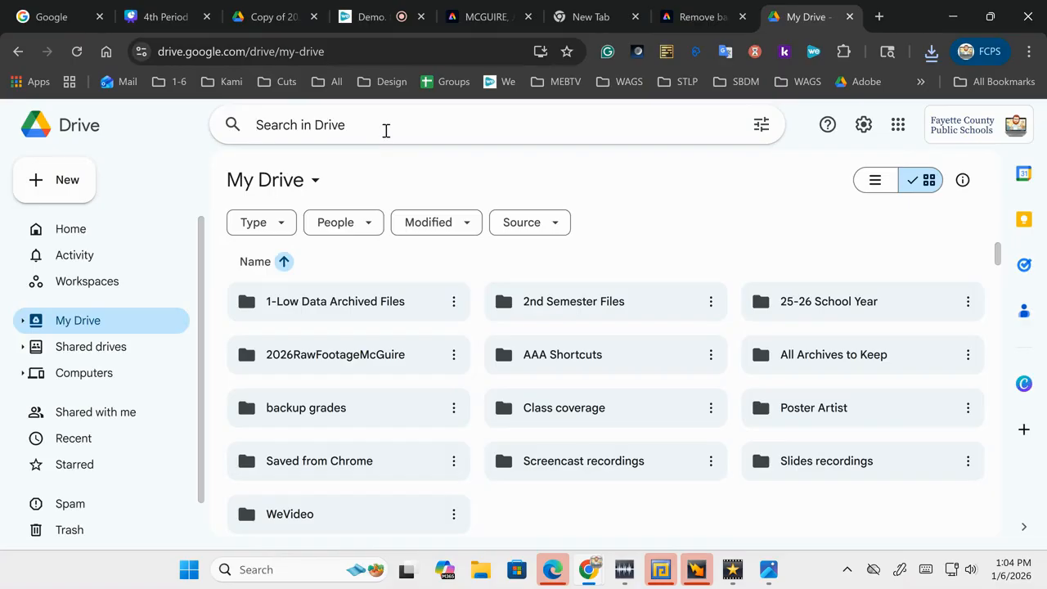
{"action": "type", "text": "Logo"}
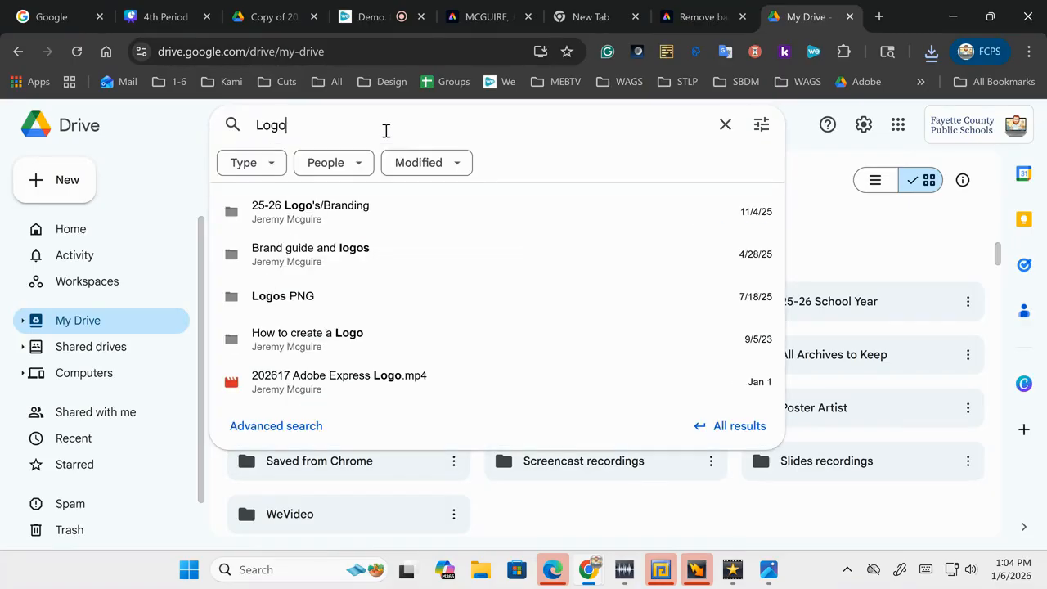
{"action": "left_click", "coordinate": [332, 227]}
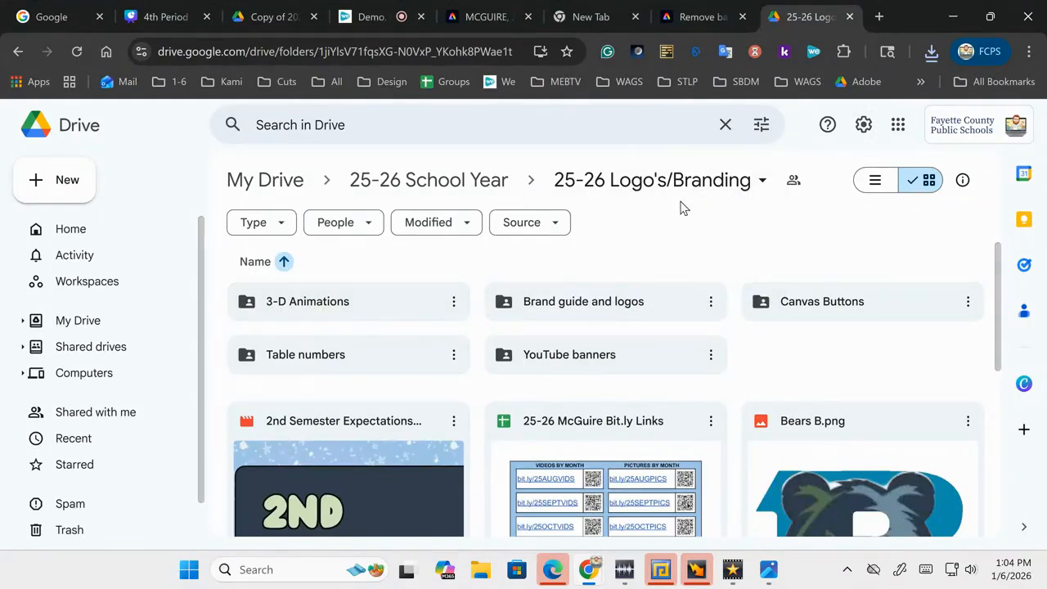
Step: Upload the transparent logo PNG into the folder and preview it
{"action": "left_click", "coordinate": [930, 58]}
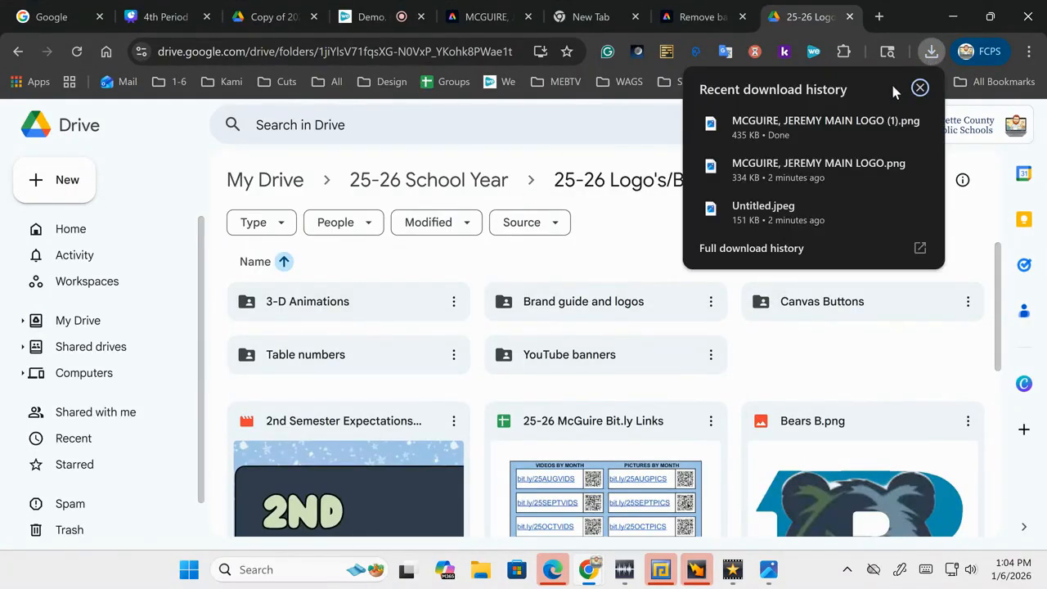
{"action": "left_click_drag", "start_coordinate": [825, 133], "coordinate": [795, 369]}
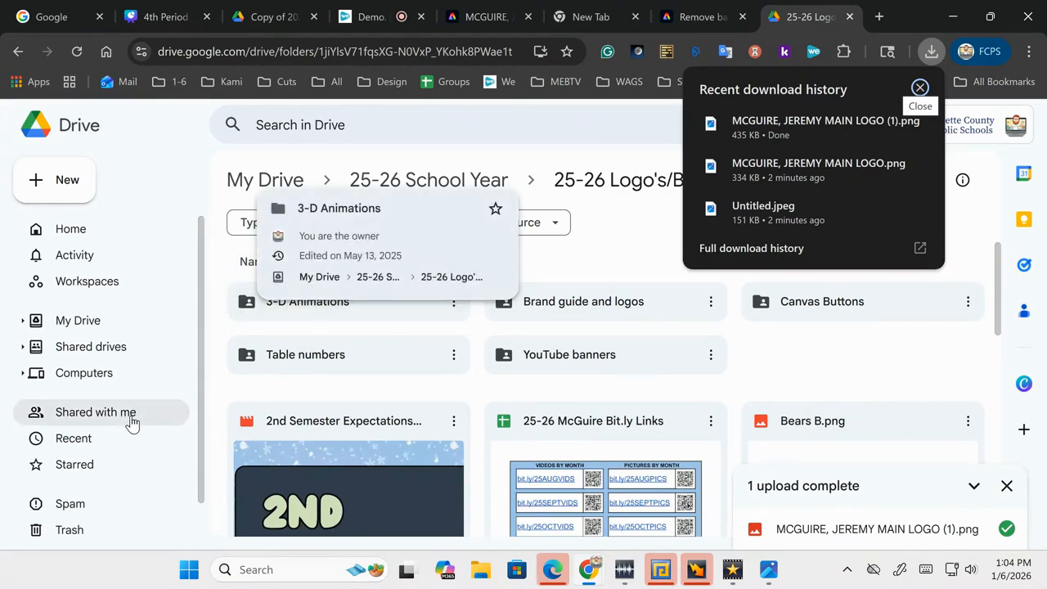
{"action": "left_click", "coordinate": [101, 437]}
{"action": "double_click", "coordinate": [323, 420]}
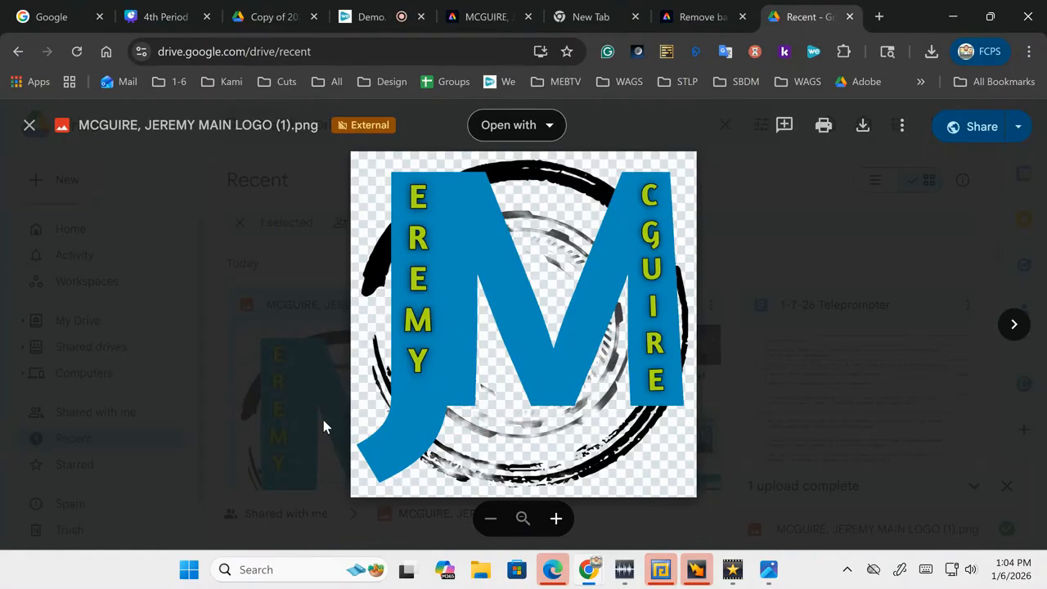
{"action": "left_click", "coordinate": [369, 19]}
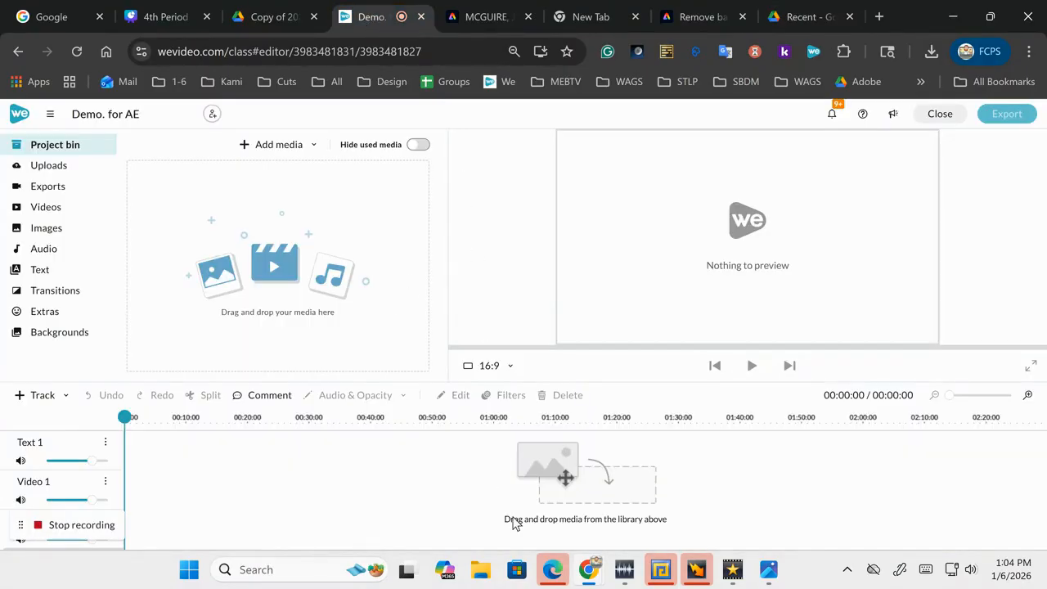
Step: Minimize the Chrome window showing the WeVideo 'Demo. for AE' editor
{"action": "left_click", "coordinate": [956, 18]}
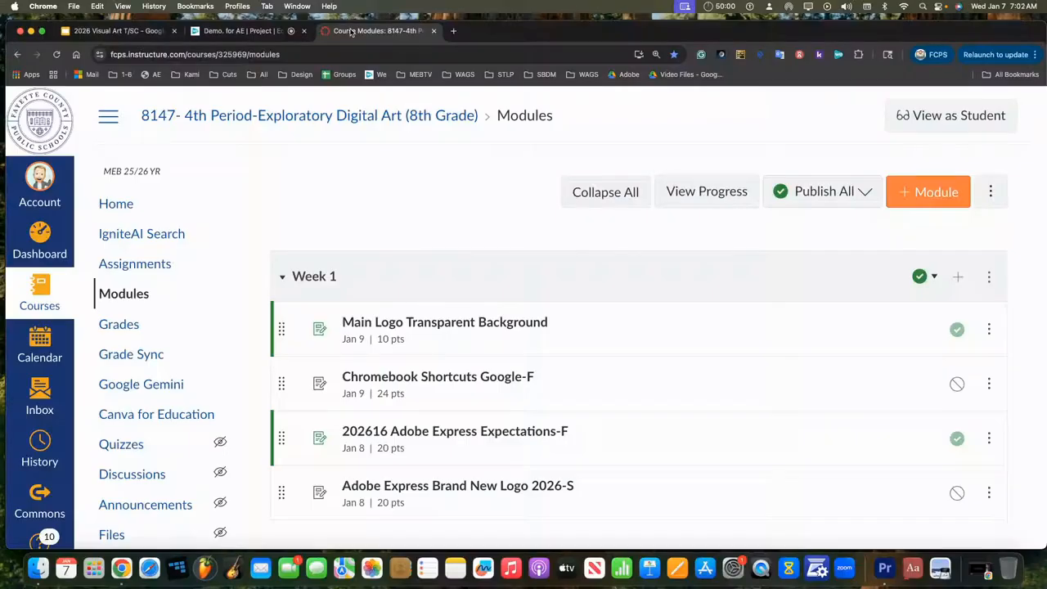
Step: Go to the course's Assignments page, then to its Modules
{"action": "left_click", "coordinate": [39, 293]}
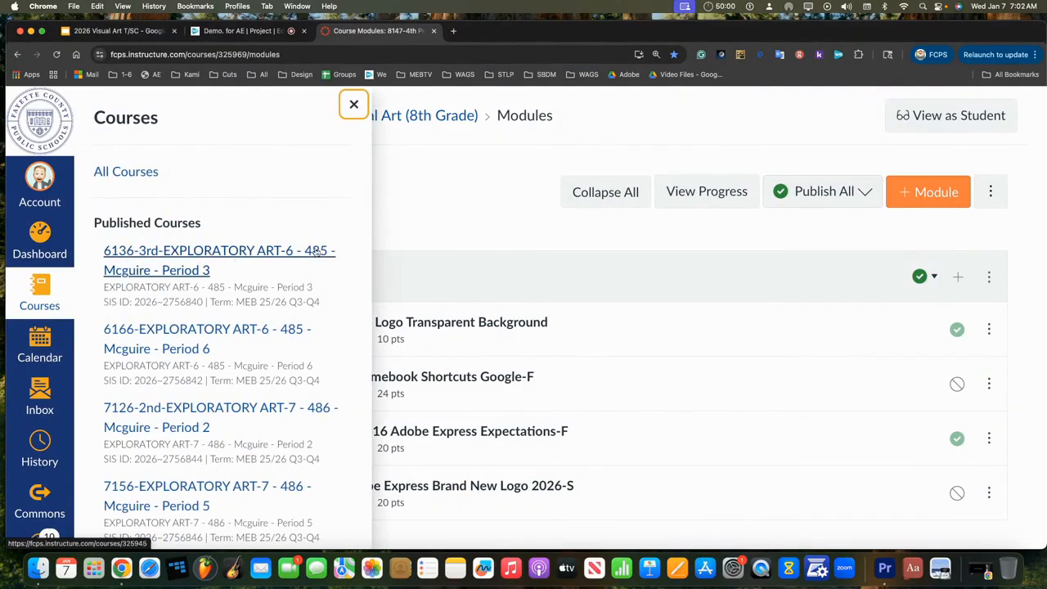
{"action": "left_click", "coordinate": [411, 213]}
{"action": "left_click", "coordinate": [158, 266]}
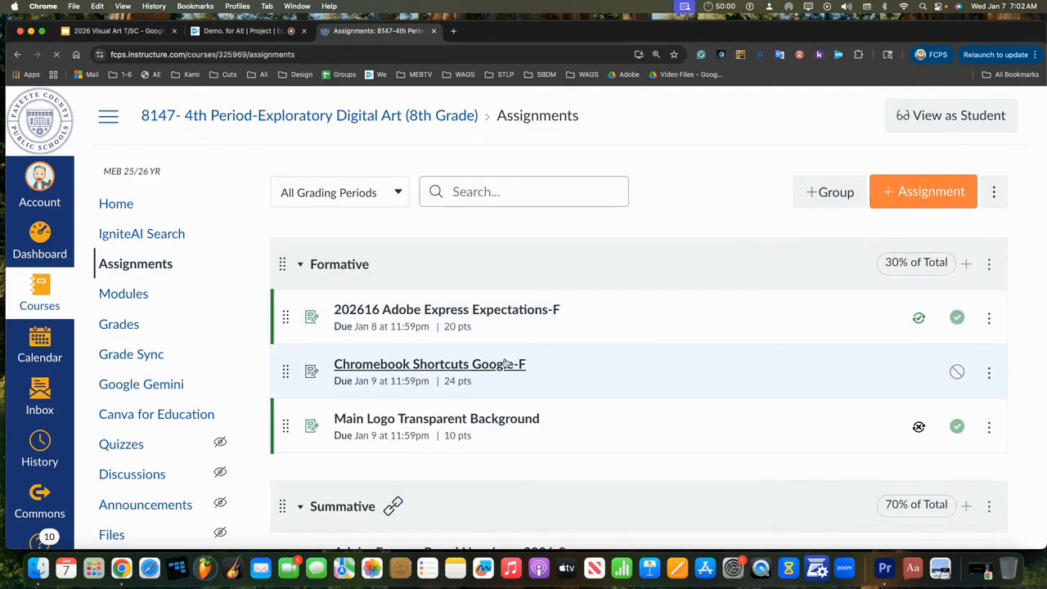
{"action": "scroll", "coordinate": [491, 343], "scroll_direction": "down", "scroll_amount": 2}
{"action": "scroll", "coordinate": [508, 363], "scroll_direction": "up", "scroll_amount": 3}
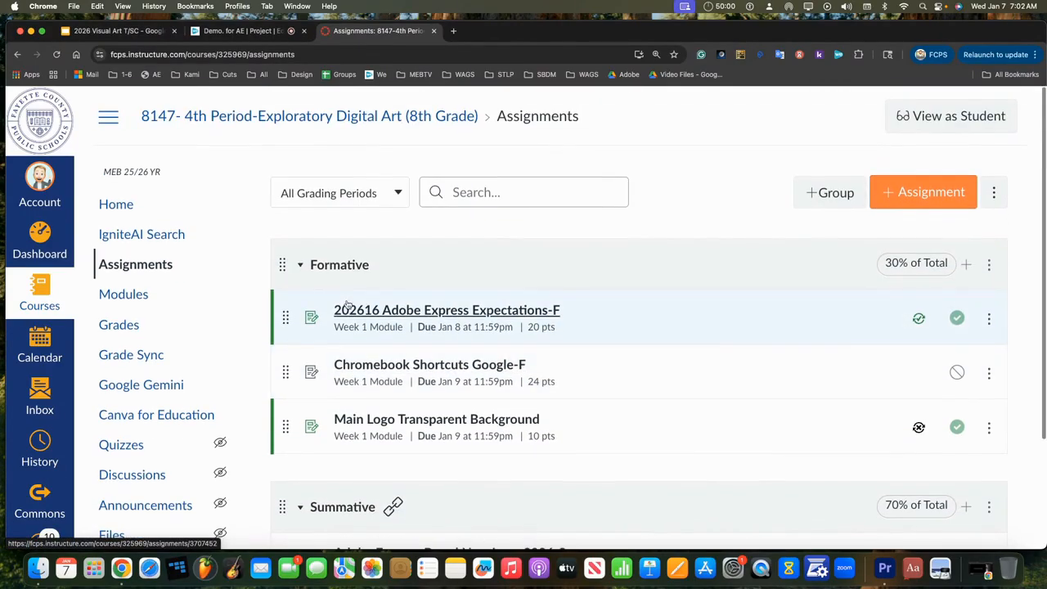
{"action": "left_click", "coordinate": [128, 293]}
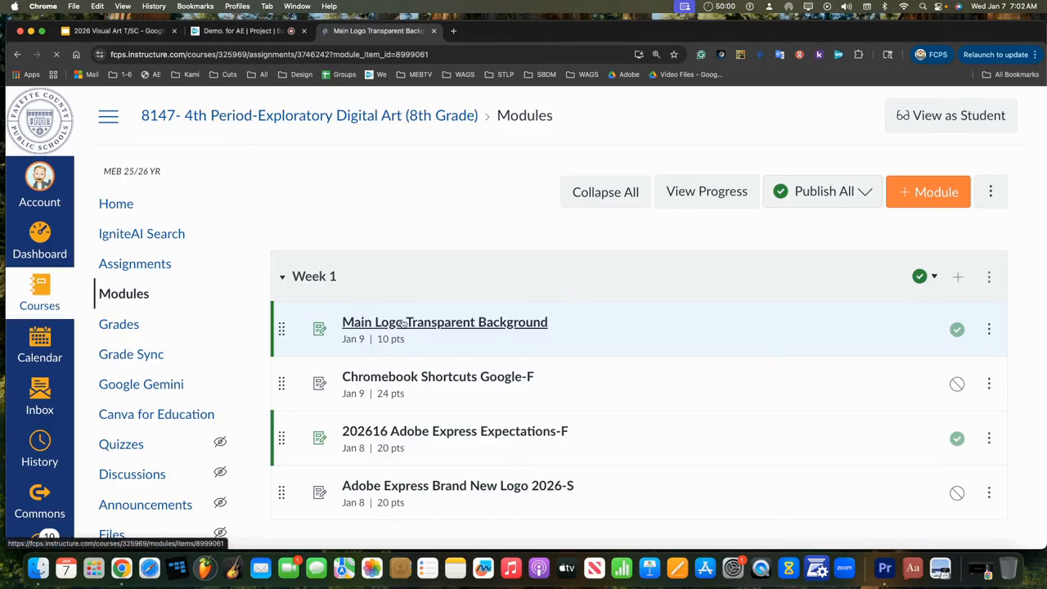
Step: View Main Logo Transparent Background as a student and check the file upload submission option
{"action": "left_click", "coordinate": [815, 123]}
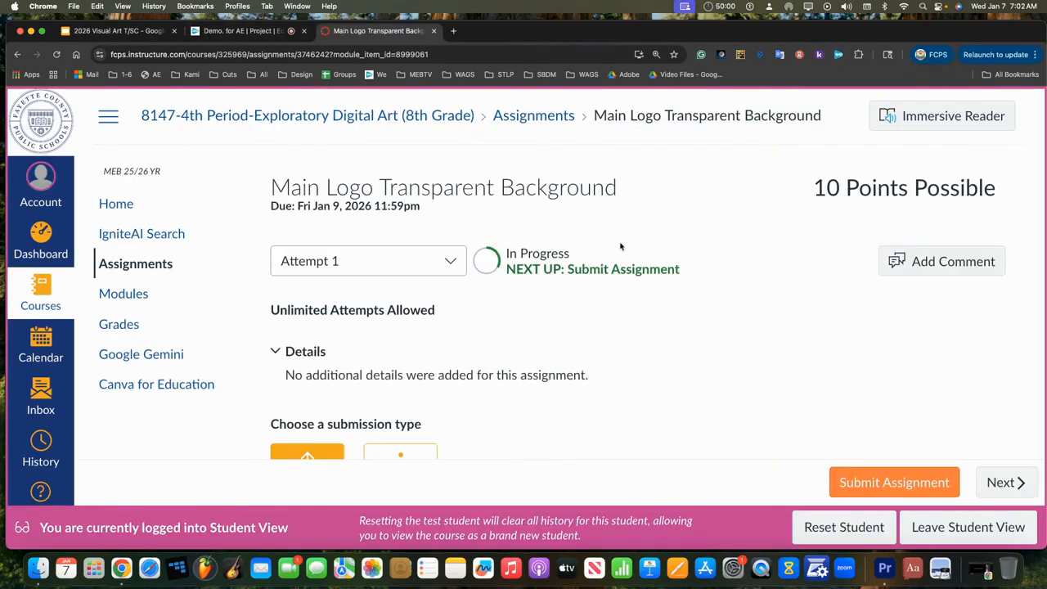
{"action": "scroll", "coordinate": [561, 304], "scroll_direction": "down", "scroll_amount": 2}
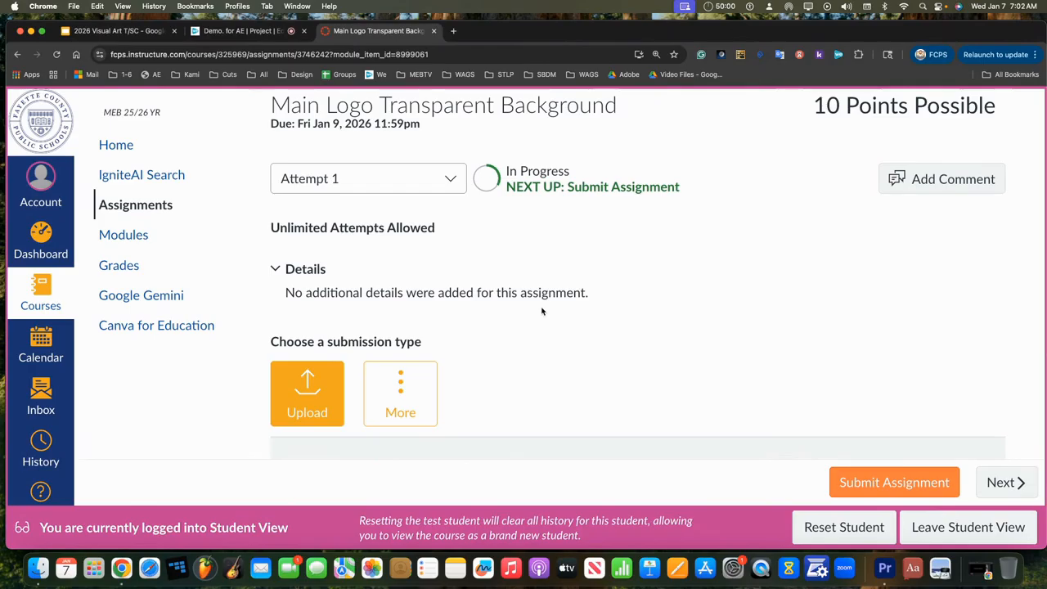
{"action": "left_click", "coordinate": [320, 398]}
{"action": "scroll", "coordinate": [498, 369], "scroll_direction": "down", "scroll_amount": 3}
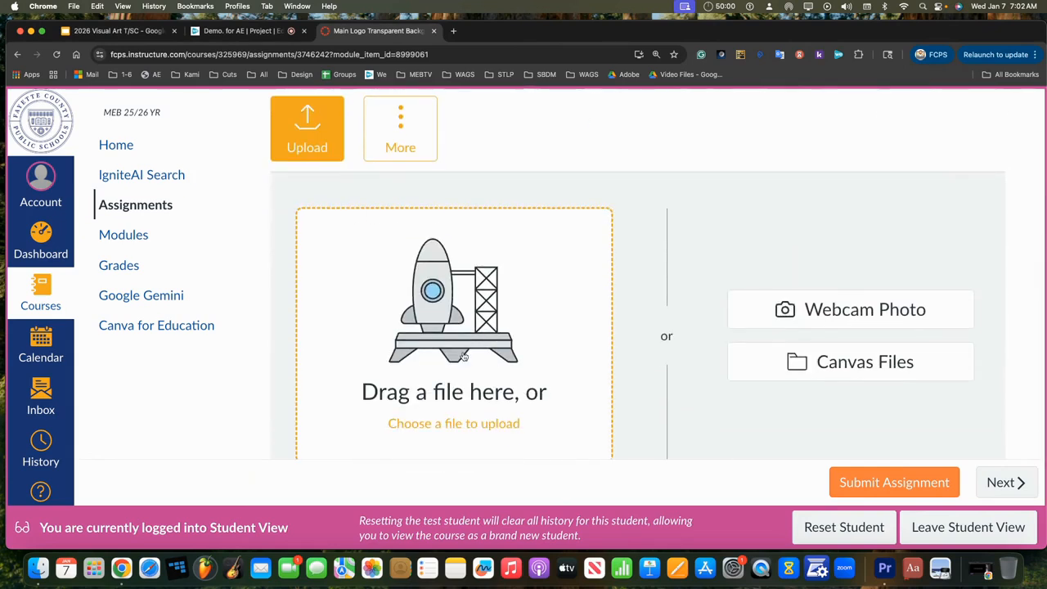
{"action": "scroll", "coordinate": [464, 352], "scroll_direction": "down", "scroll_amount": 1}
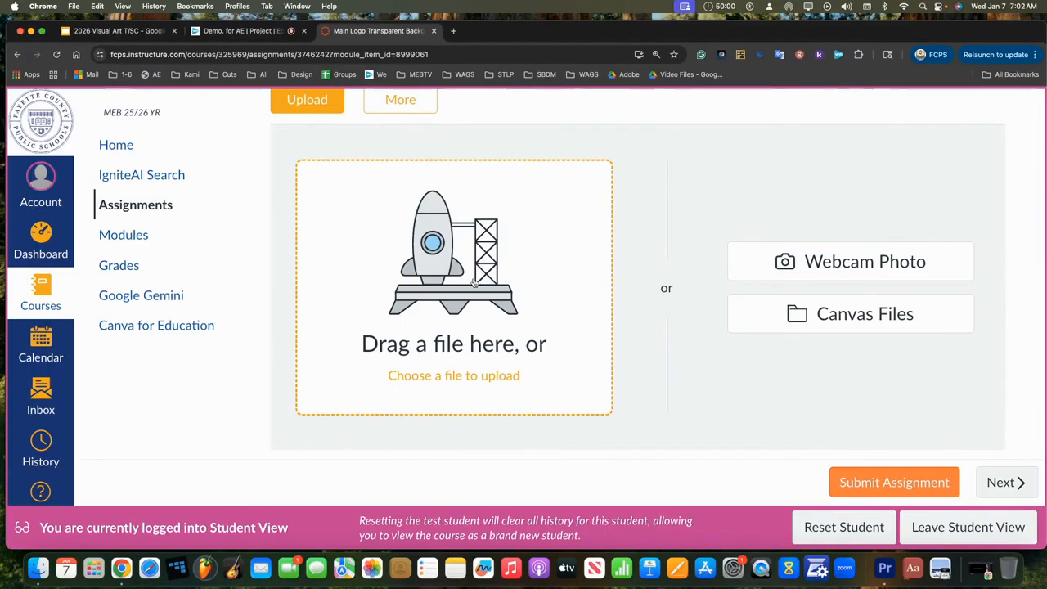
{"action": "scroll", "coordinate": [726, 370], "scroll_direction": "up", "scroll_amount": 5}
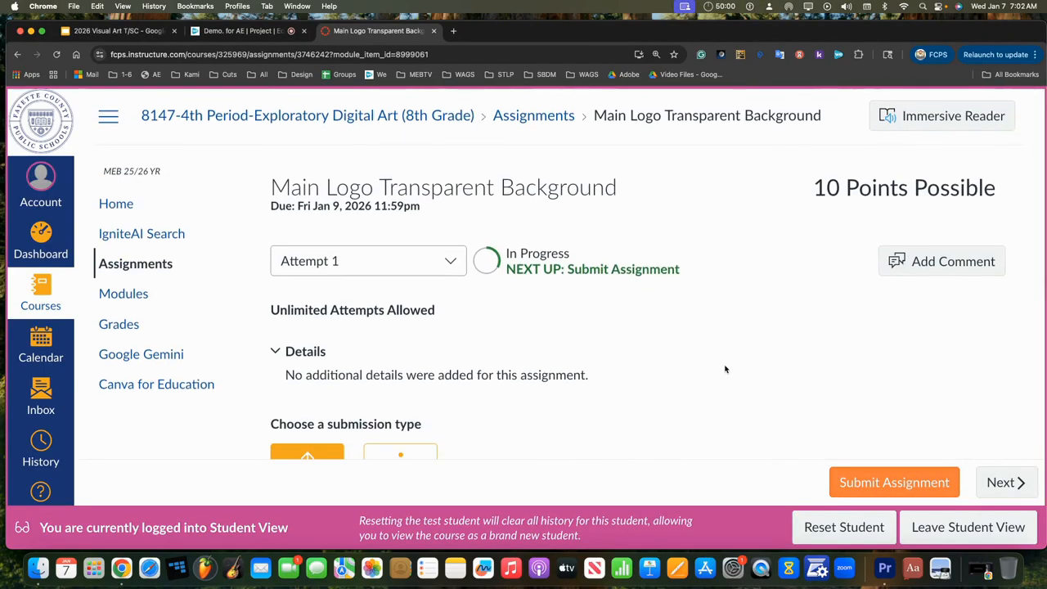
Step: Leave Student View and open the assignment's submissions in SpeedGrader
{"action": "left_click", "coordinate": [935, 526]}
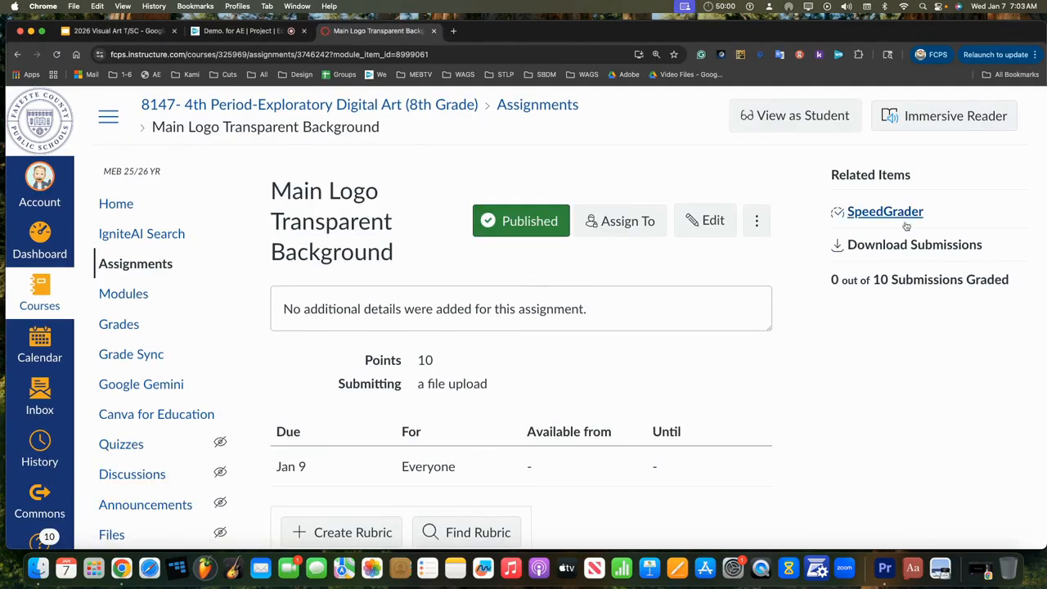
{"action": "left_click", "coordinate": [900, 213]}
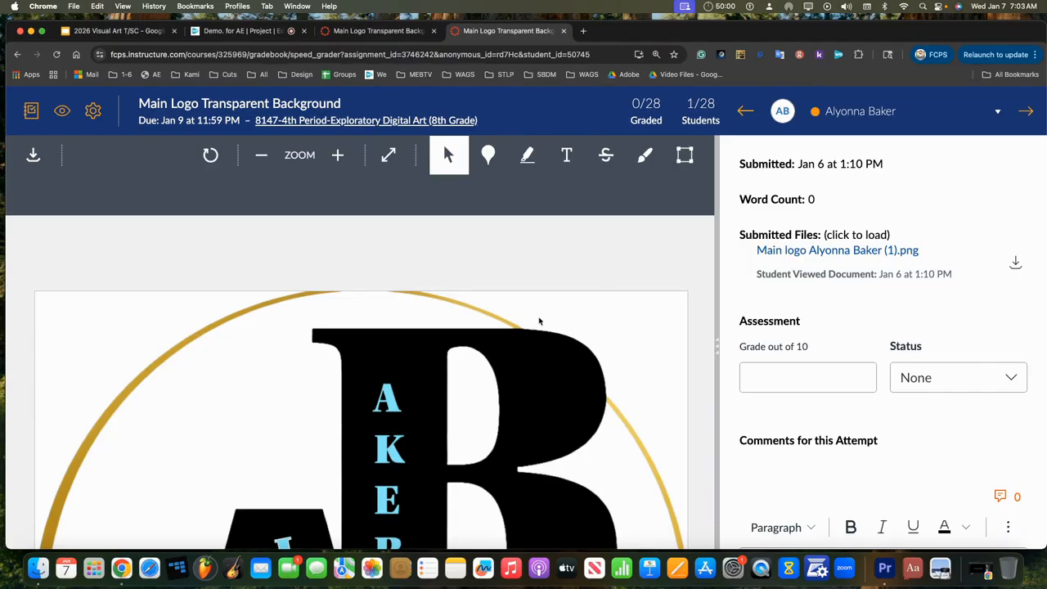
{"action": "scroll", "coordinate": [482, 368], "scroll_direction": "down", "scroll_amount": 4}
{"action": "scroll", "coordinate": [482, 367], "scroll_direction": "up", "scroll_amount": 4}
Step: Grade the logo submission 10 out of 10, then open a new Google tab
{"action": "left_click", "coordinate": [807, 376]}
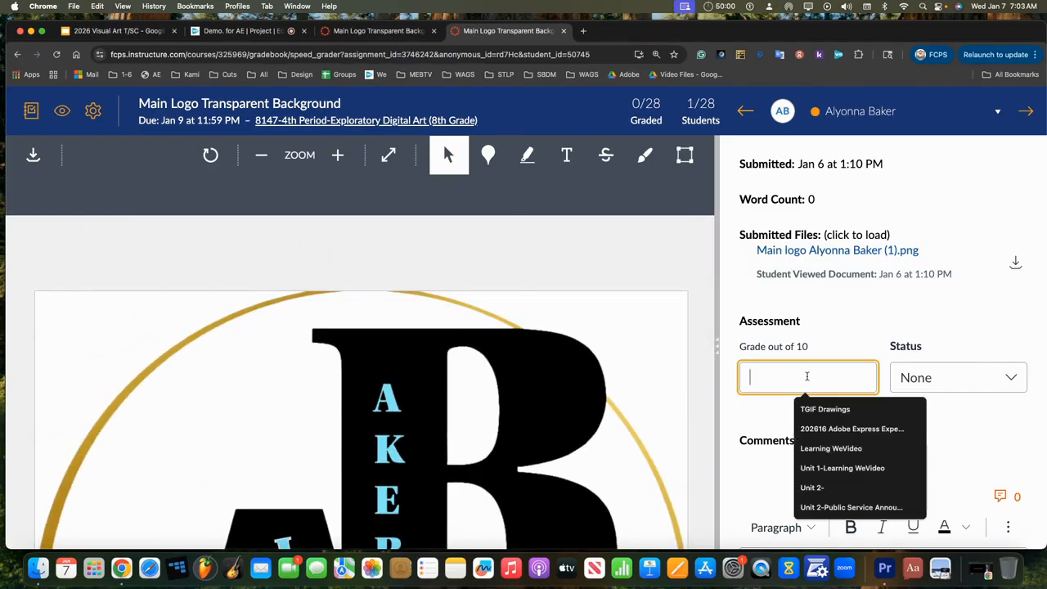
{"action": "type", "text": "10"}
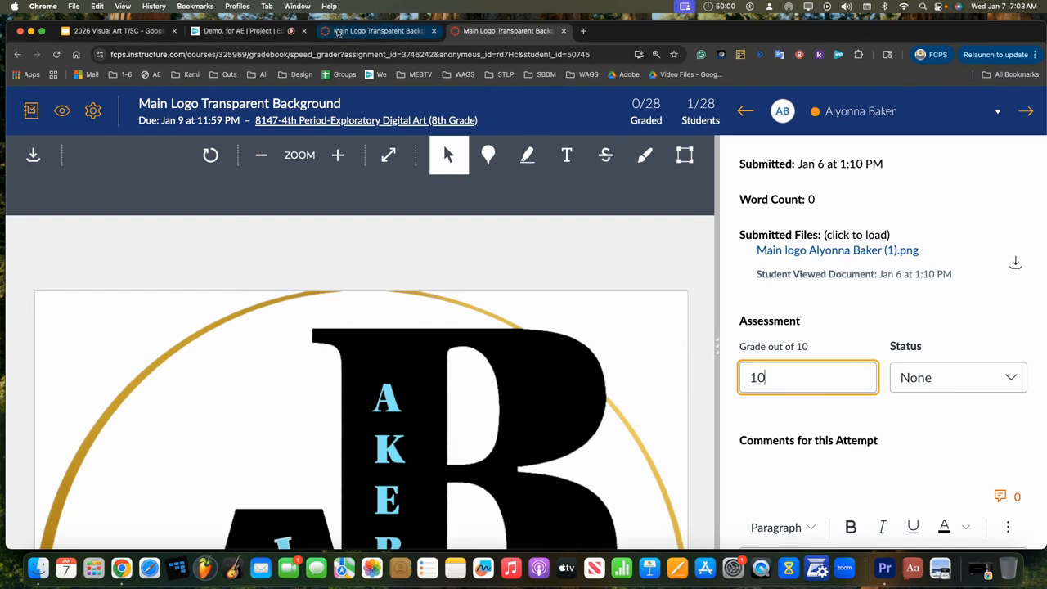
{"action": "left_click", "coordinate": [351, 33]}
{"action": "left_click", "coordinate": [583, 33]}
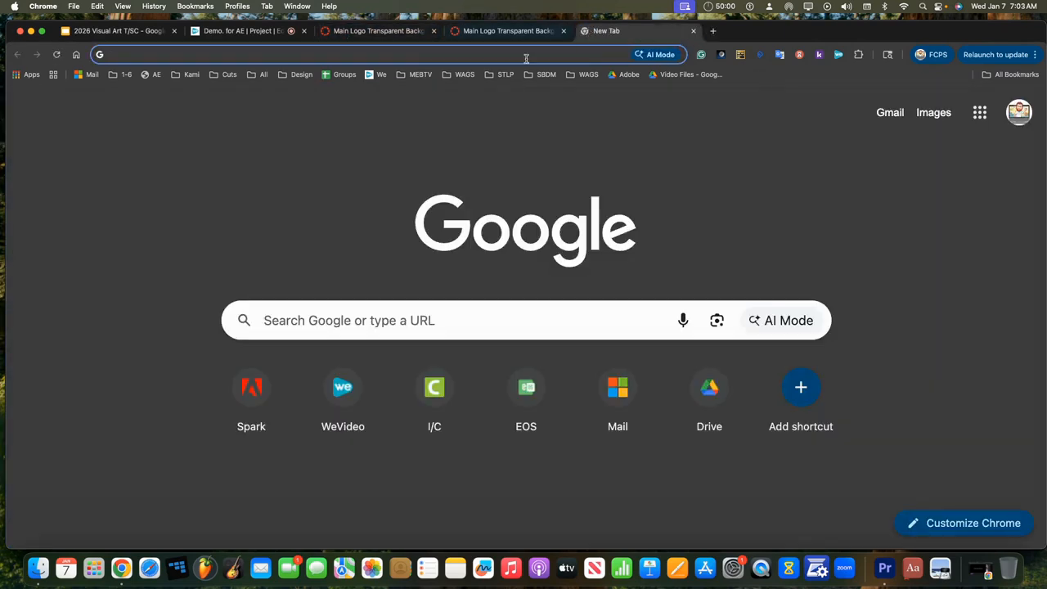
Step: Open Google Drive and go to 2nd Semester Files > 4th (8147)
{"action": "left_click", "coordinate": [980, 112]}
{"action": "left_click", "coordinate": [815, 200]}
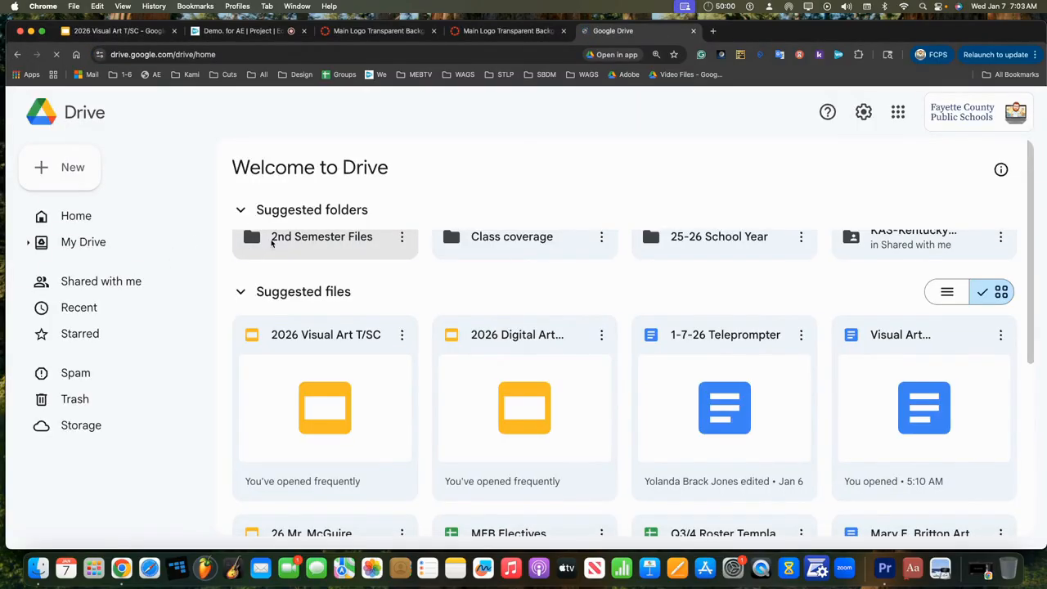
{"action": "double_click", "coordinate": [285, 244]}
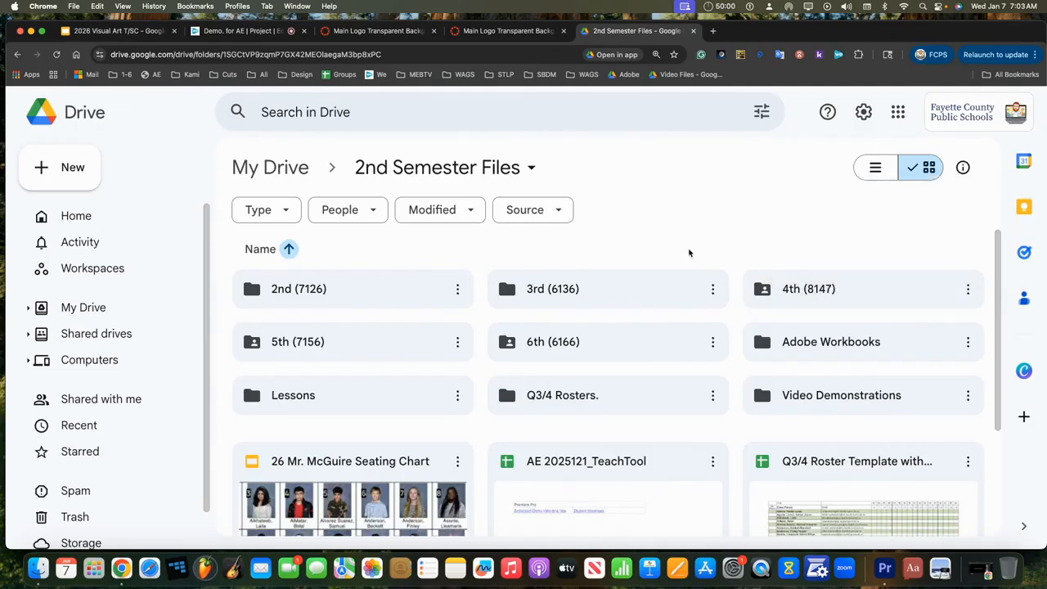
{"action": "double_click", "coordinate": [810, 300]}
Step: Start a new folder in 4th (8147) named '202619 Main Logo'
{"action": "right_click", "coordinate": [581, 370]}
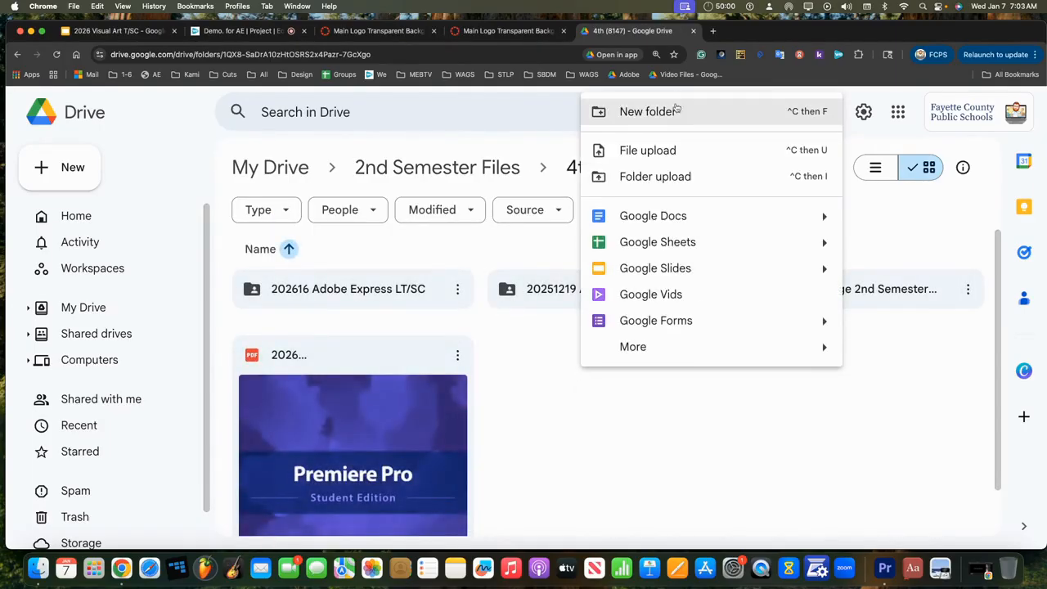
{"action": "left_click", "coordinate": [676, 110]}
{"action": "key", "text": "BackSpace"}
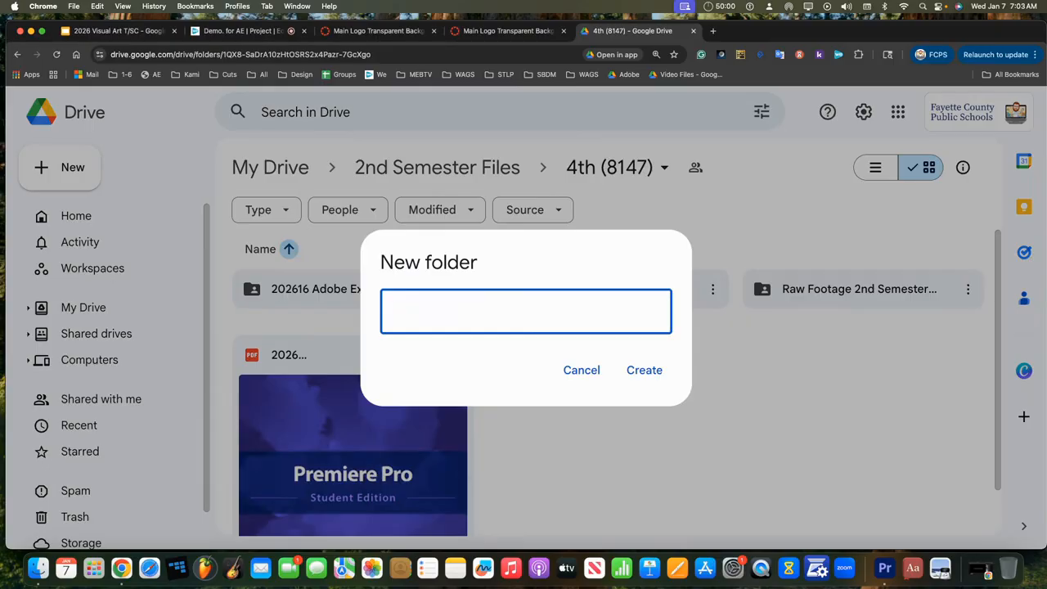
{"action": "type", "text": "202619"}
{"action": "type", "text": "Main Logo"}
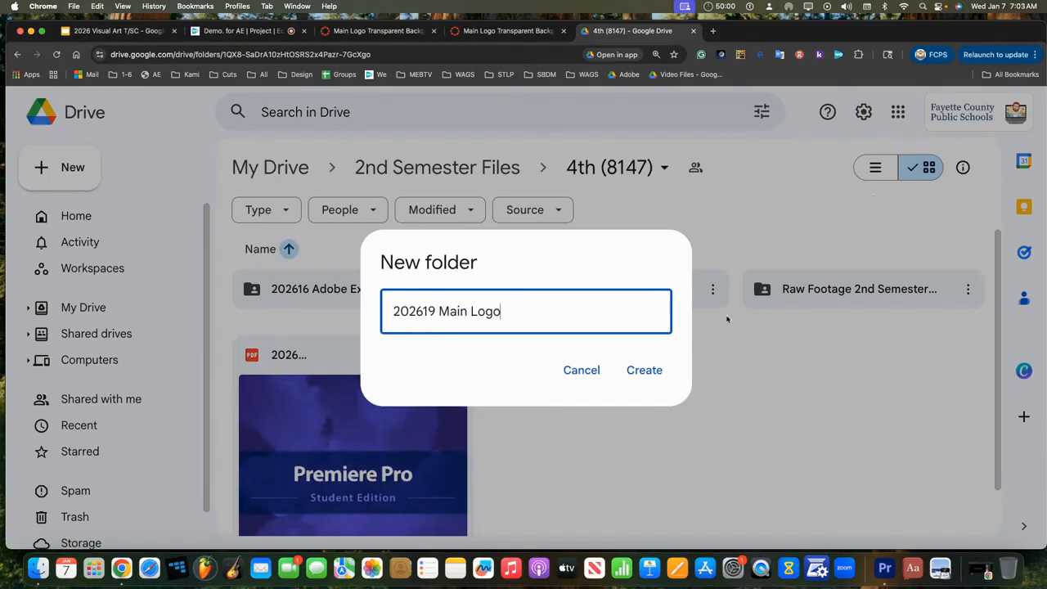
Step: Create the 202619 Main Logo folder, open it in list view, then return to Canvas
{"action": "left_click", "coordinate": [632, 373]}
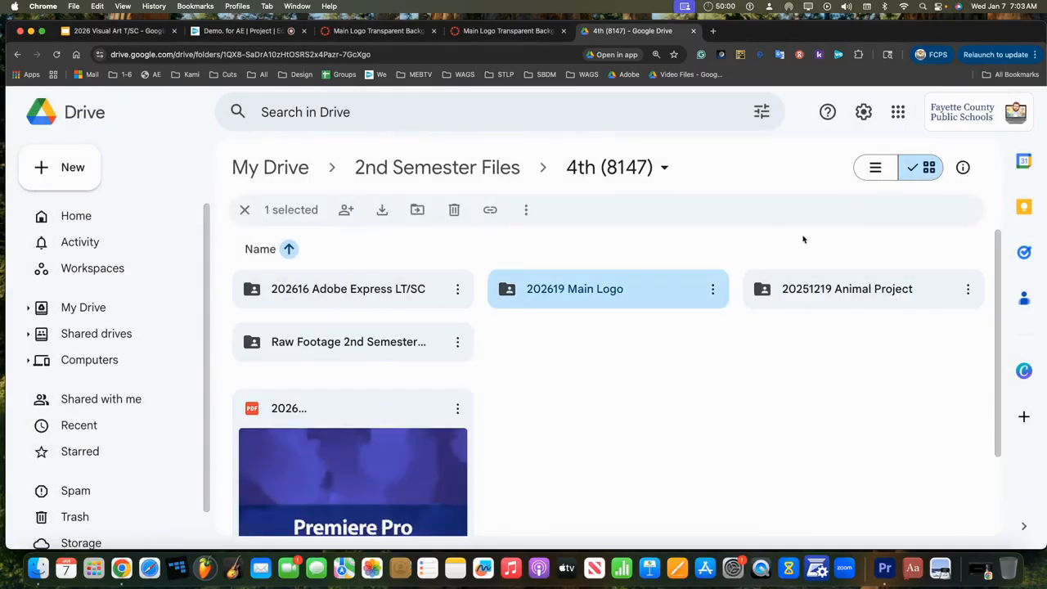
{"action": "left_click", "coordinate": [877, 168]}
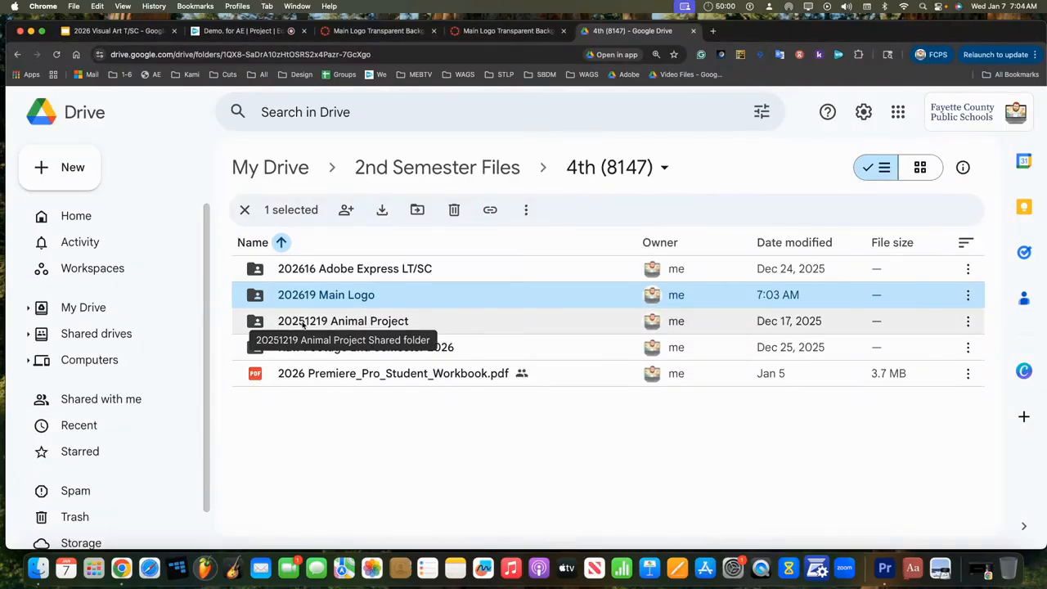
{"action": "double_click", "coordinate": [366, 296]}
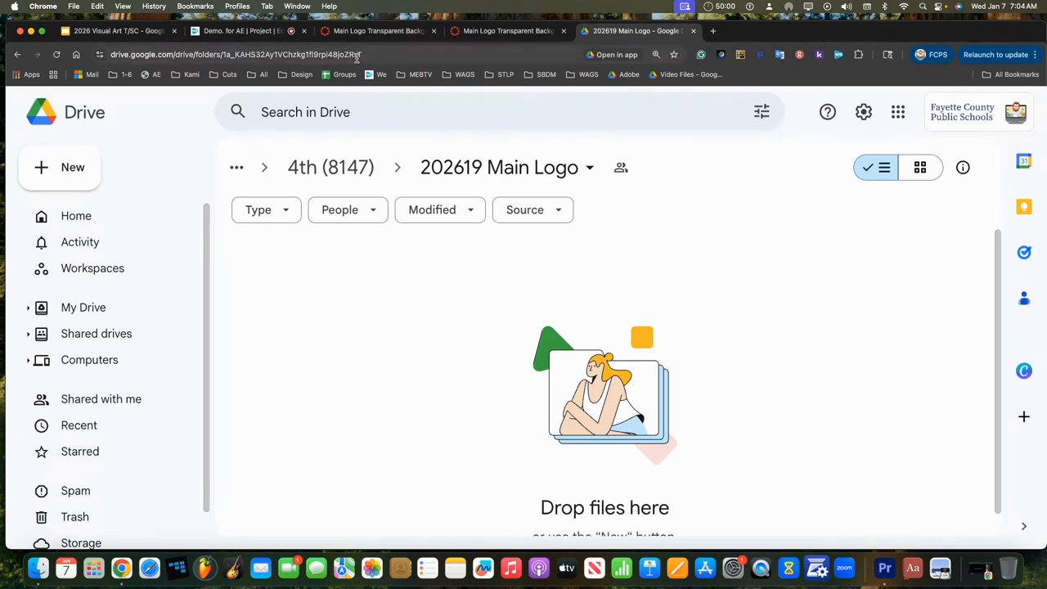
{"action": "left_click", "coordinate": [373, 31]}
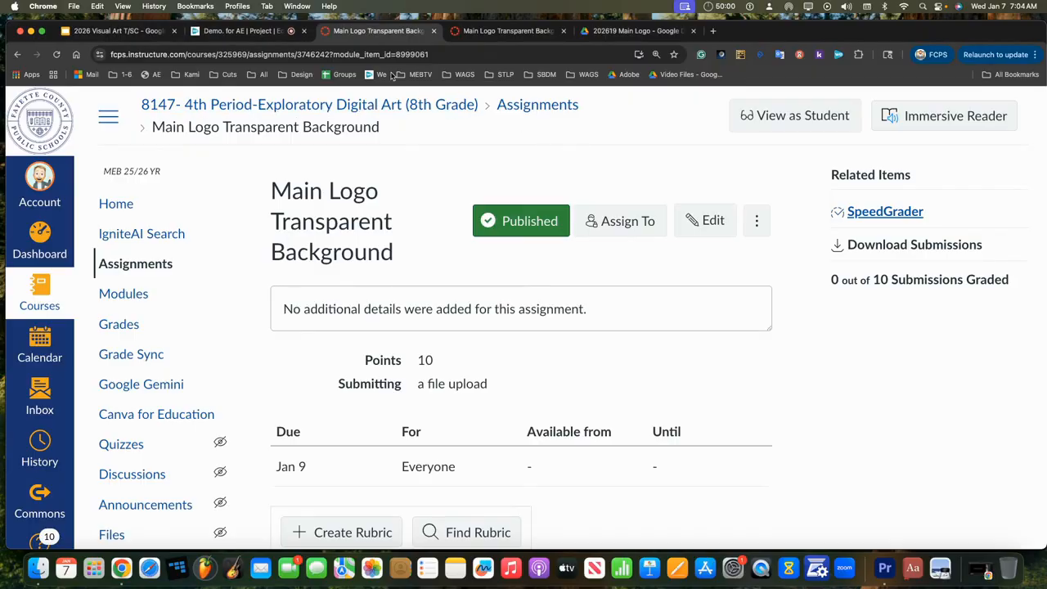
Step: Leave SpeedGrader and launch Adobe Express for Education from the Google apps grid in a new tab
{"action": "left_click", "coordinate": [508, 31]}
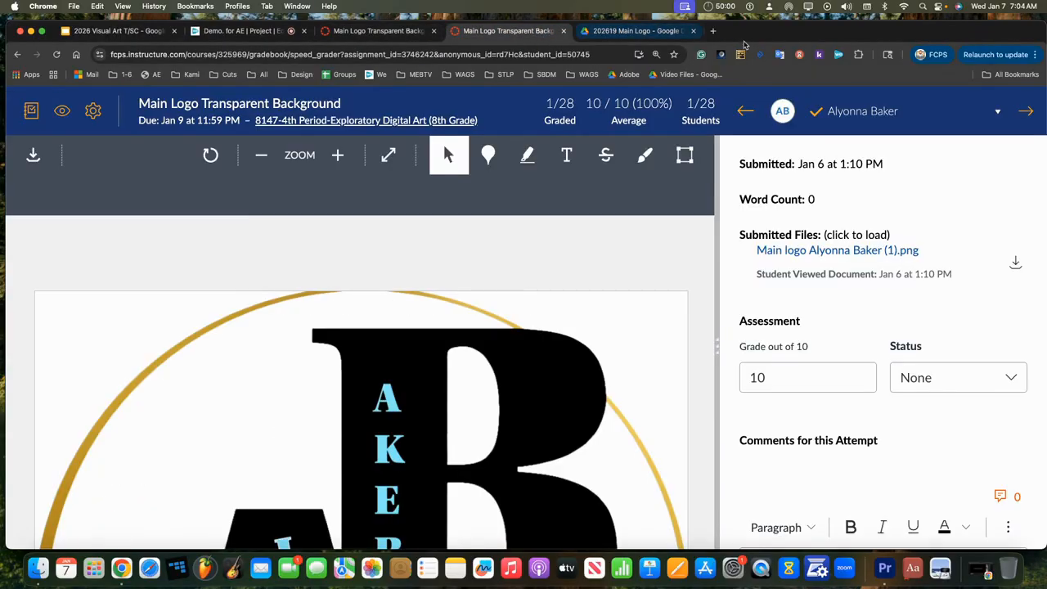
{"action": "left_click", "coordinate": [713, 33]}
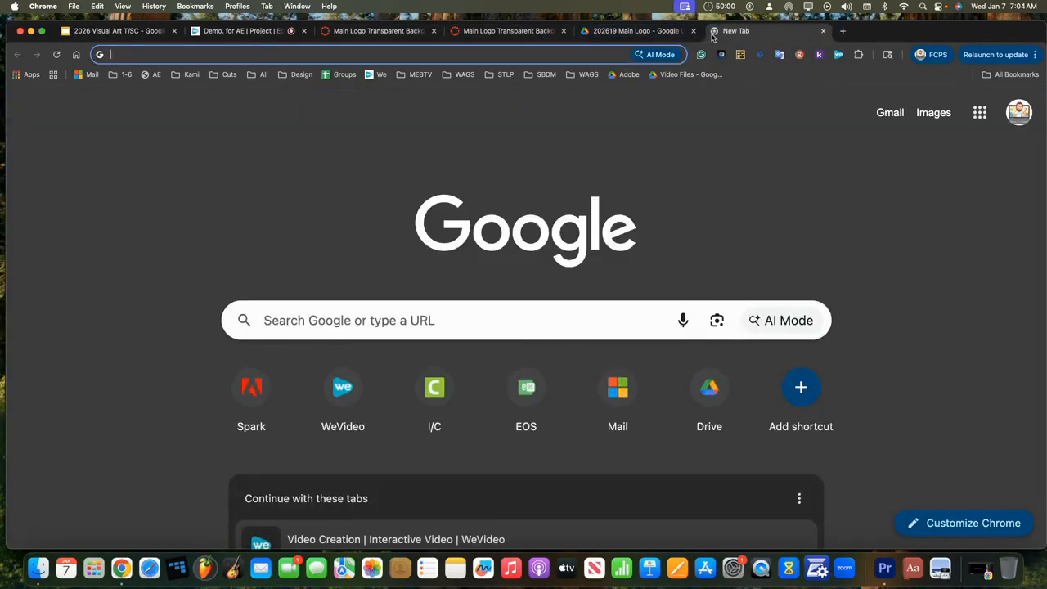
{"action": "left_click", "coordinate": [979, 112]}
{"action": "scroll", "coordinate": [898, 270], "scroll_direction": "down", "scroll_amount": 3}
{"action": "scroll", "coordinate": [898, 270], "scroll_direction": "down", "scroll_amount": 10}
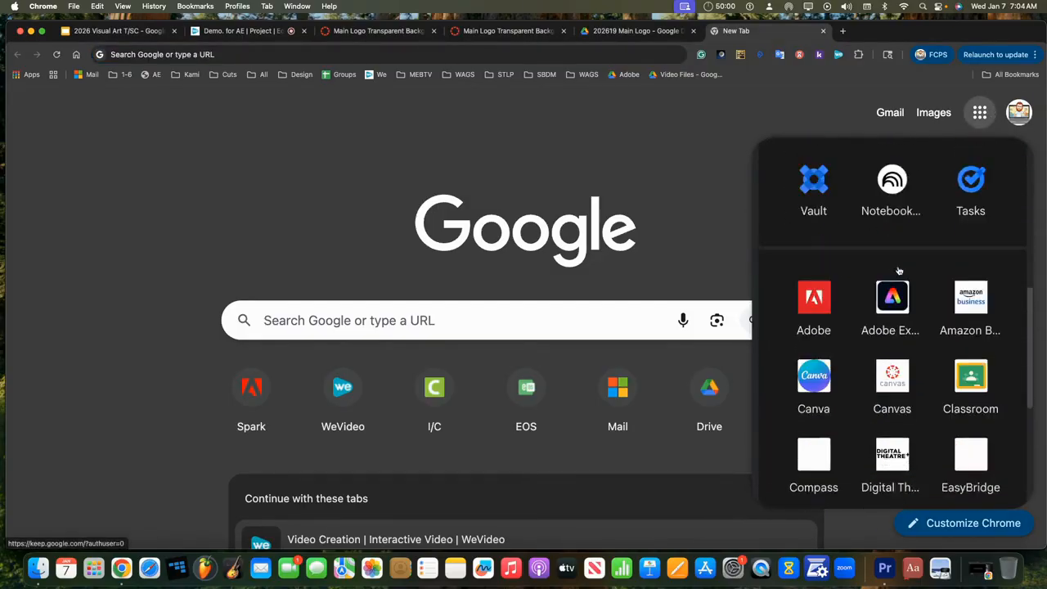
{"action": "left_click", "coordinate": [898, 246]}
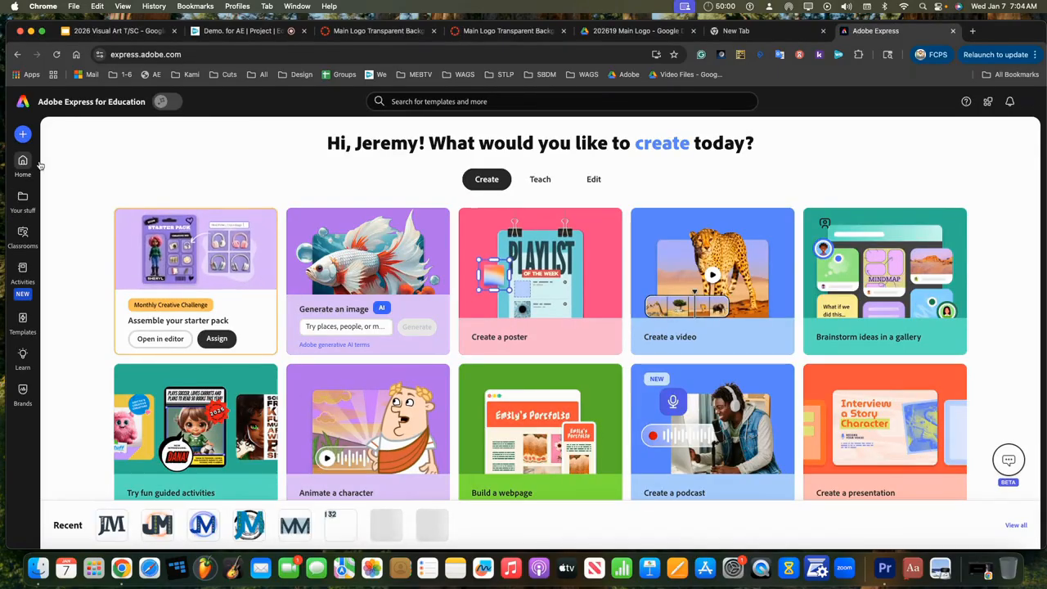
Step: Open the MM monogram design from Recent, allow access, skip the tour, and download it as PNG
{"action": "left_click", "coordinate": [293, 526]}
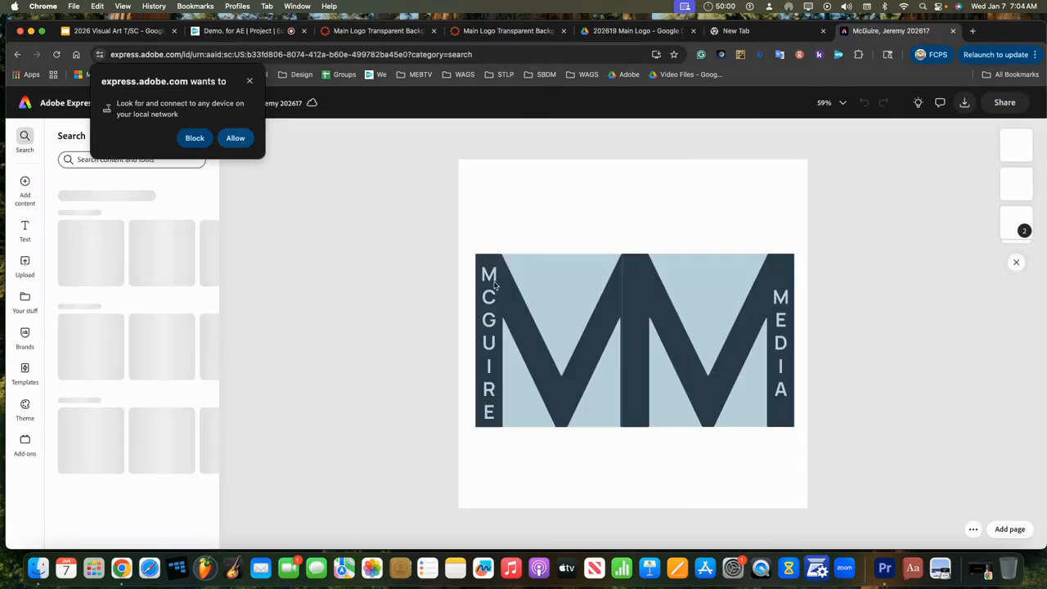
{"action": "left_click", "coordinate": [248, 137]}
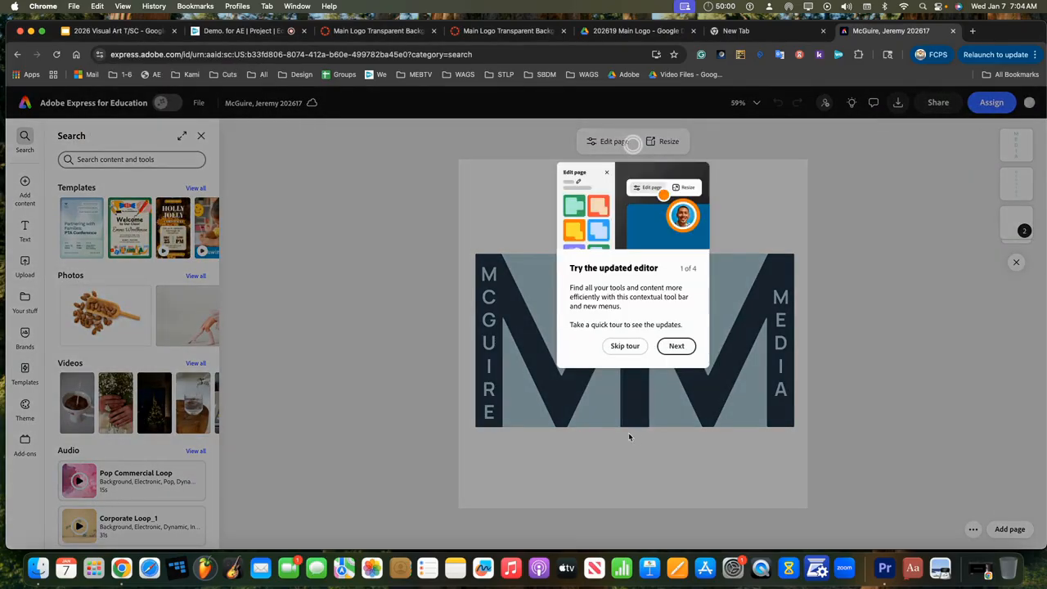
{"action": "left_click", "coordinate": [676, 345]}
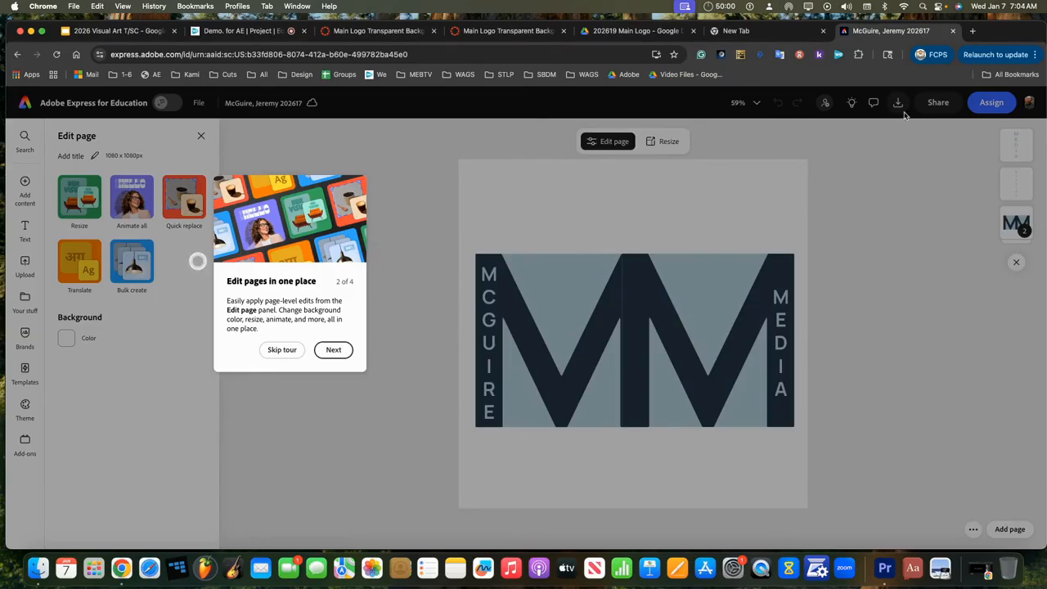
{"action": "left_click", "coordinate": [281, 350]}
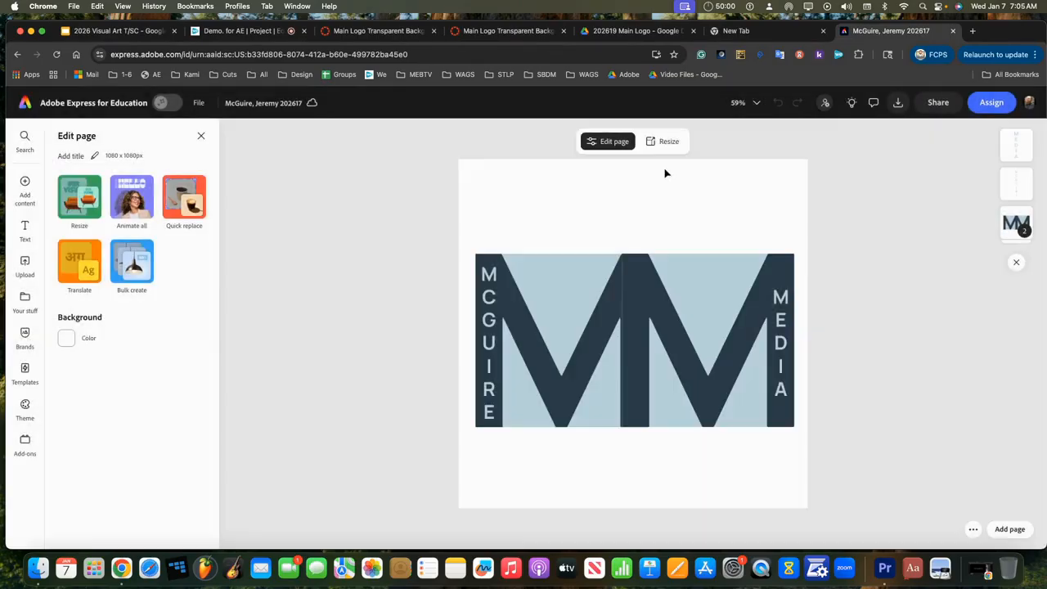
{"action": "left_click", "coordinate": [898, 103]}
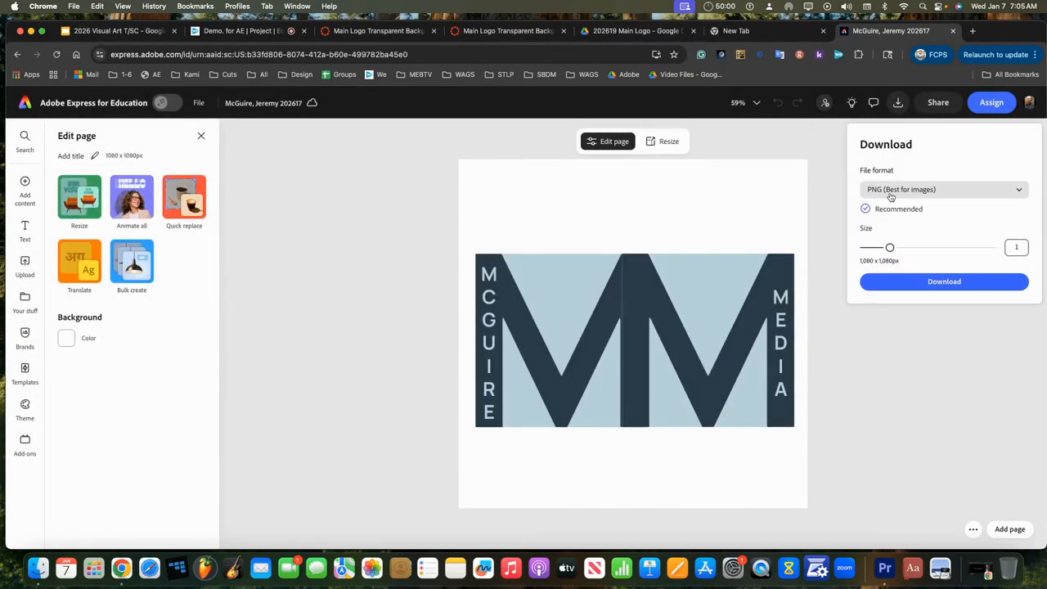
{"action": "left_click", "coordinate": [890, 280]}
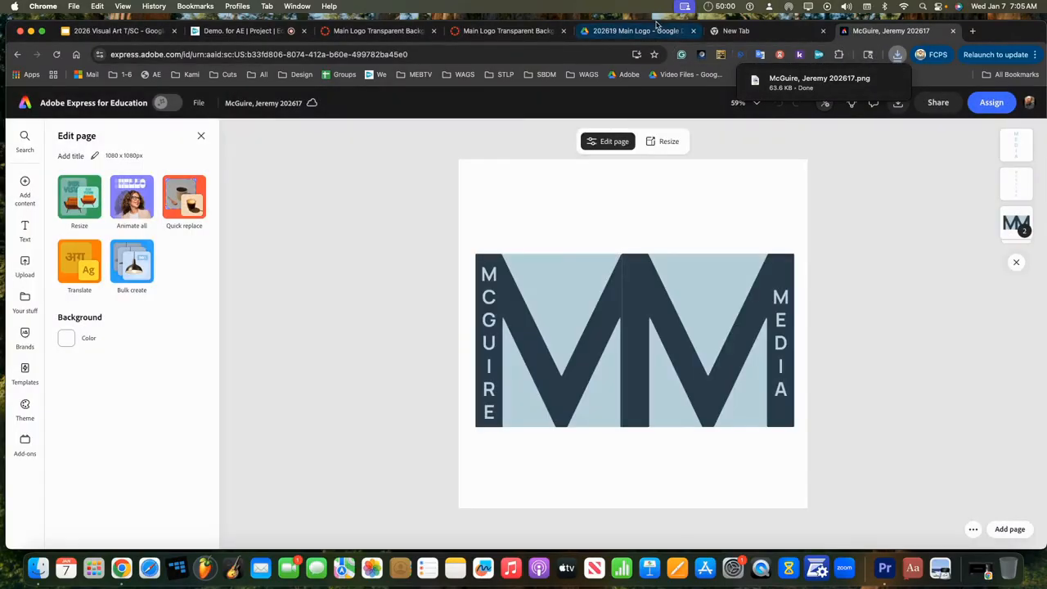
Step: Drag the downloaded logo PNG from Chrome's downloads into the 202619 Main Logo Drive folder
{"action": "left_click", "coordinate": [639, 31]}
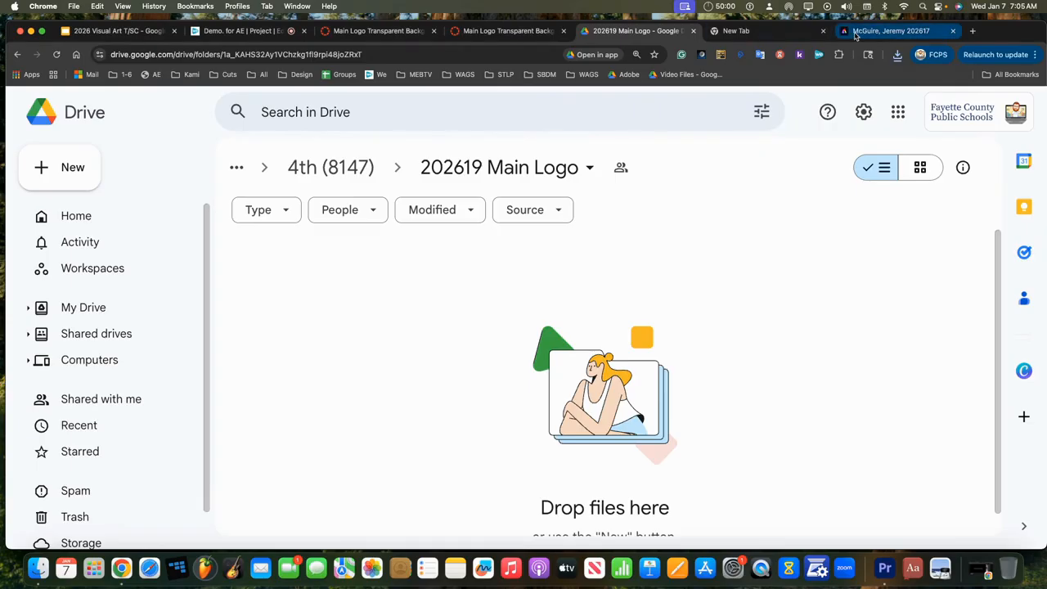
{"action": "left_click", "coordinate": [898, 55]}
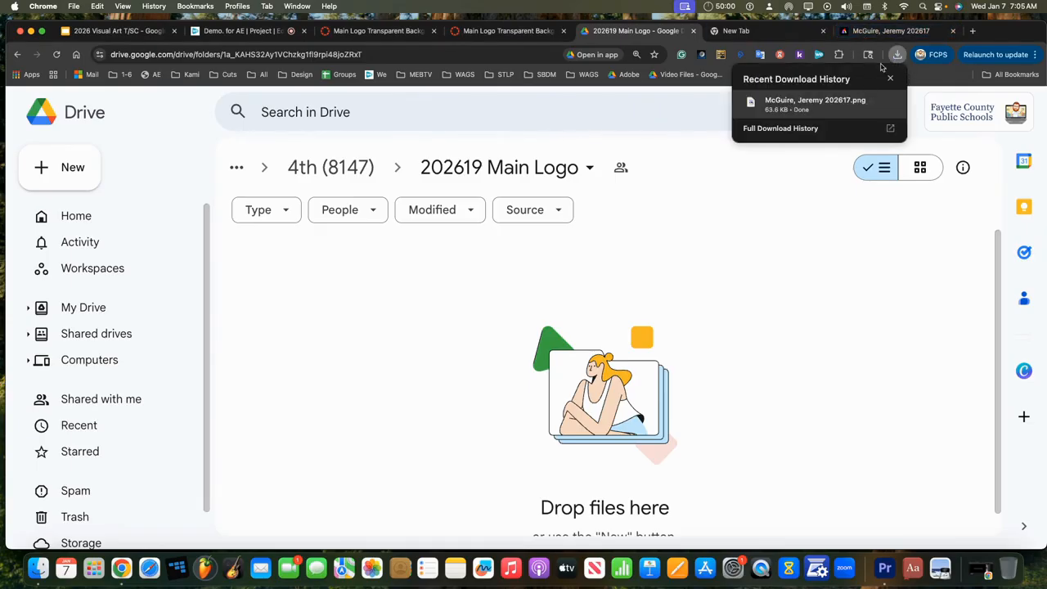
{"action": "left_click_drag", "start_coordinate": [782, 117], "coordinate": [442, 299]}
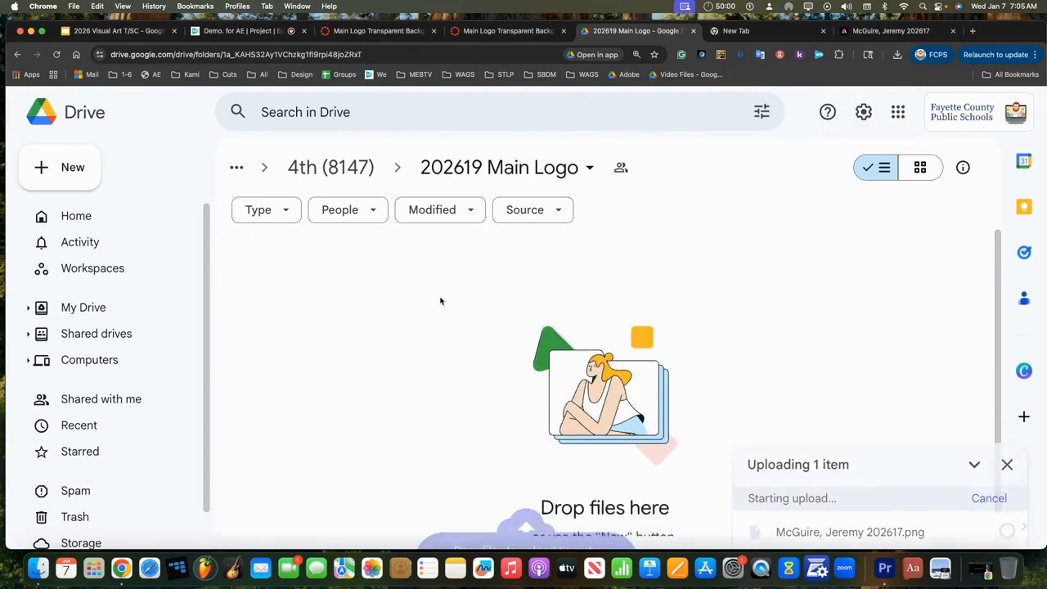
Step: Start a New > File upload in Drive, then cancel the file picker
{"action": "left_click", "coordinate": [73, 167]}
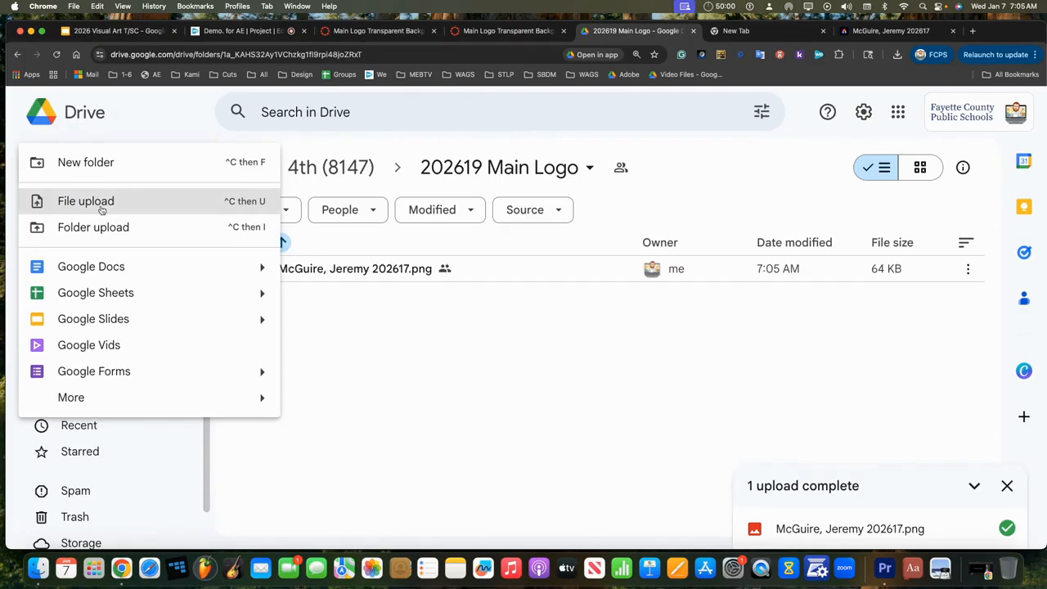
{"action": "left_click", "coordinate": [85, 201]}
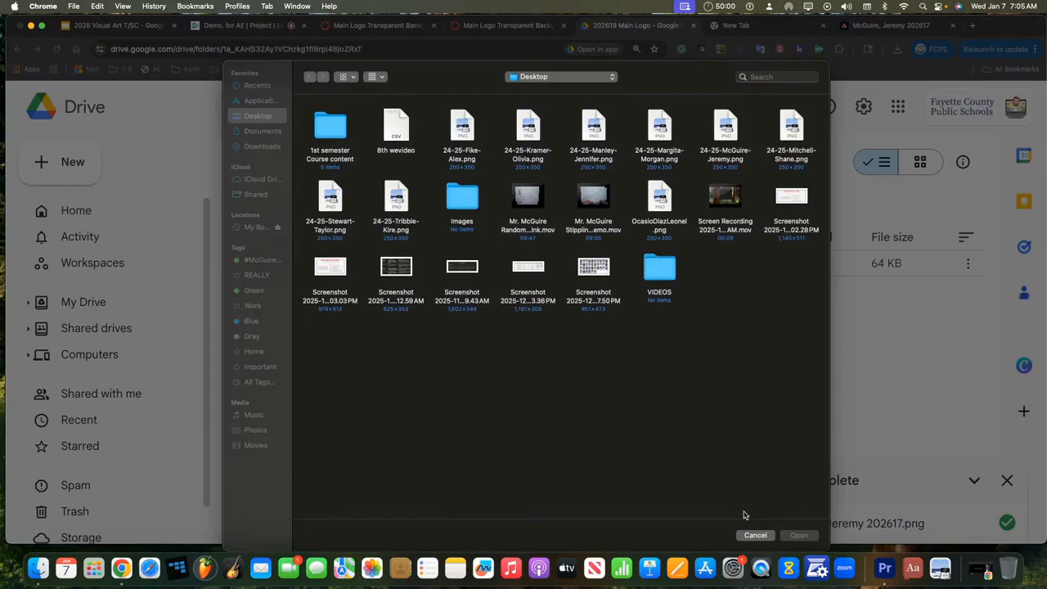
{"action": "left_click", "coordinate": [754, 535]}
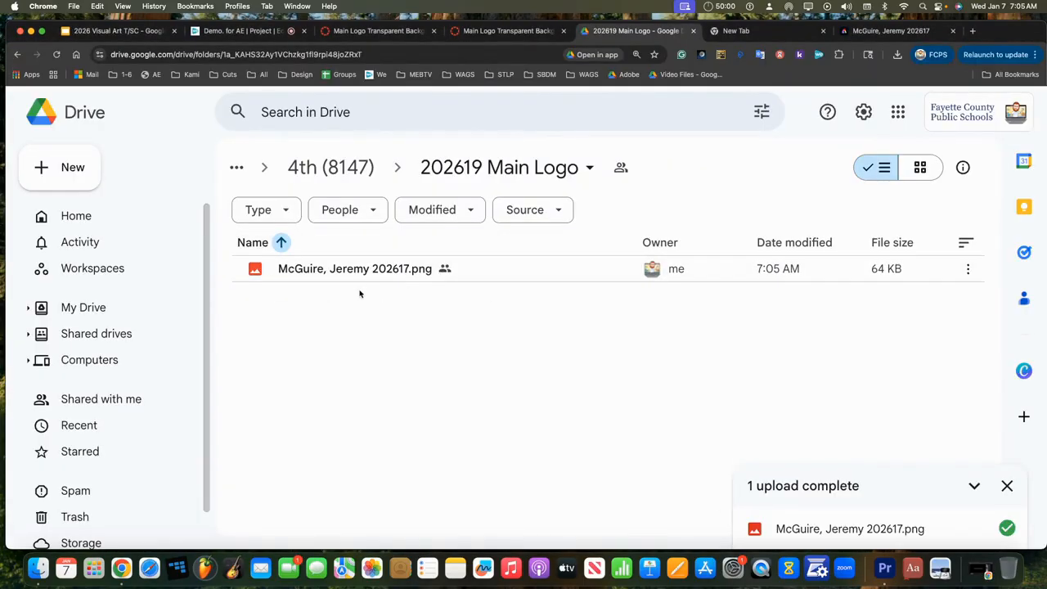
Step: Rename the uploaded PNG, replacing 202617 in its name with 'Main Logo'
{"action": "left_click", "coordinate": [393, 276]}
{"action": "right_click", "coordinate": [393, 276]}
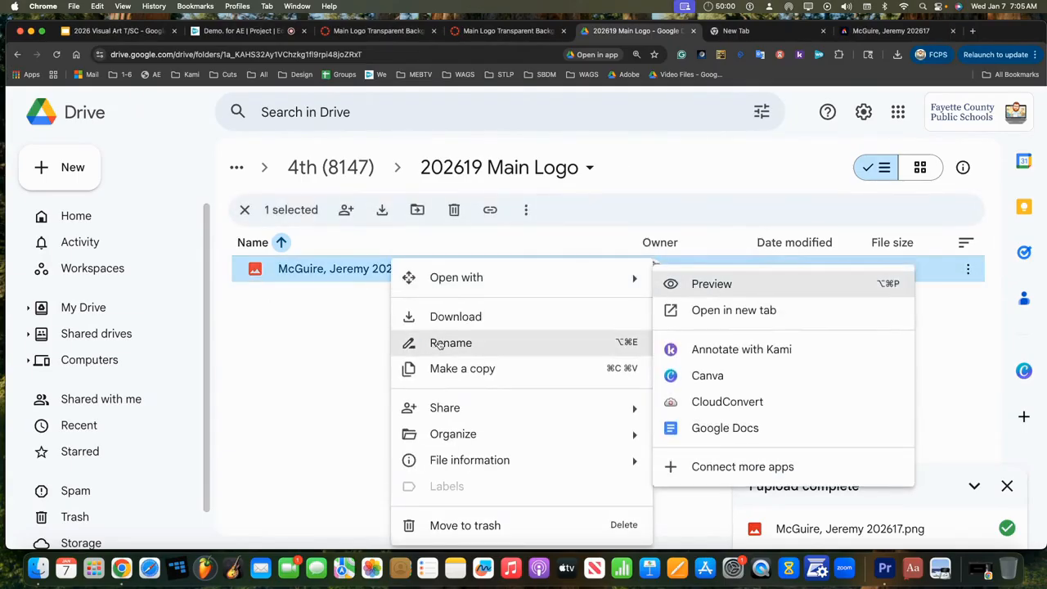
{"action": "left_click", "coordinate": [446, 342]}
{"action": "key", "text": "Left"}
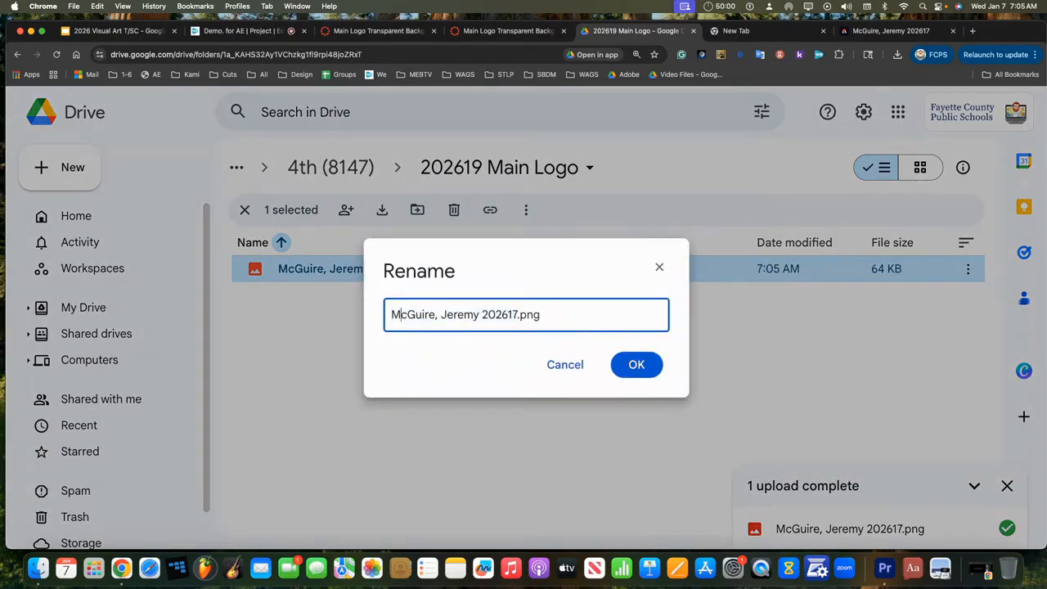
{"action": "key", "text": "Right"}
{"action": "key", "text": "Right"}
{"action": "key", "text": "Right"}
{"action": "key", "text": "Right"}
{"action": "key", "text": "Right"}
{"action": "key", "text": "Right"}
{"action": "key", "text": "Right"}
{"action": "key", "text": "Right"}
{"action": "key", "text": "Right"}
{"action": "key", "text": "Right"}
{"action": "key", "text": "Right"}
{"action": "key", "text": "Right"}
{"action": "key", "text": "Right"}
{"action": "key", "text": "Right"}
{"action": "key", "text": "Right"}
{"action": "key", "text": "Right"}
{"action": "key", "text": "Right"}
{"action": "key", "text": "Right"}
{"action": "key", "text": "BackSpace"}
{"action": "key", "text": "BackSpace"}
{"action": "key", "text": "BackSpace"}
{"action": "key", "text": "BackSpace"}
{"action": "key", "text": "BackSpace"}
{"action": "key", "text": "BackSpace"}
{"action": "type", "text": "Main Logo"}
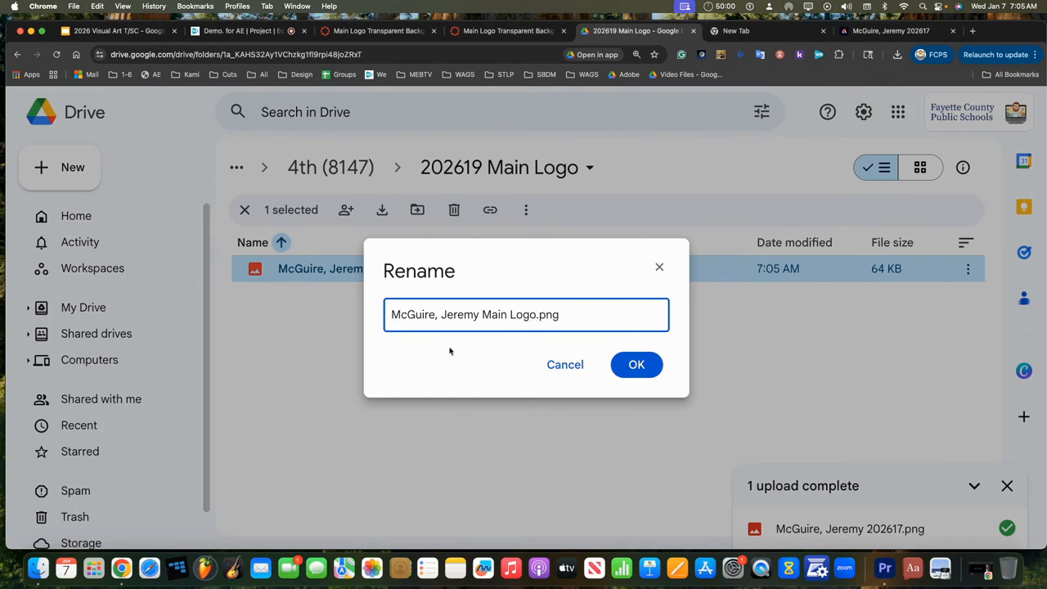
{"action": "left_click", "coordinate": [627, 366]}
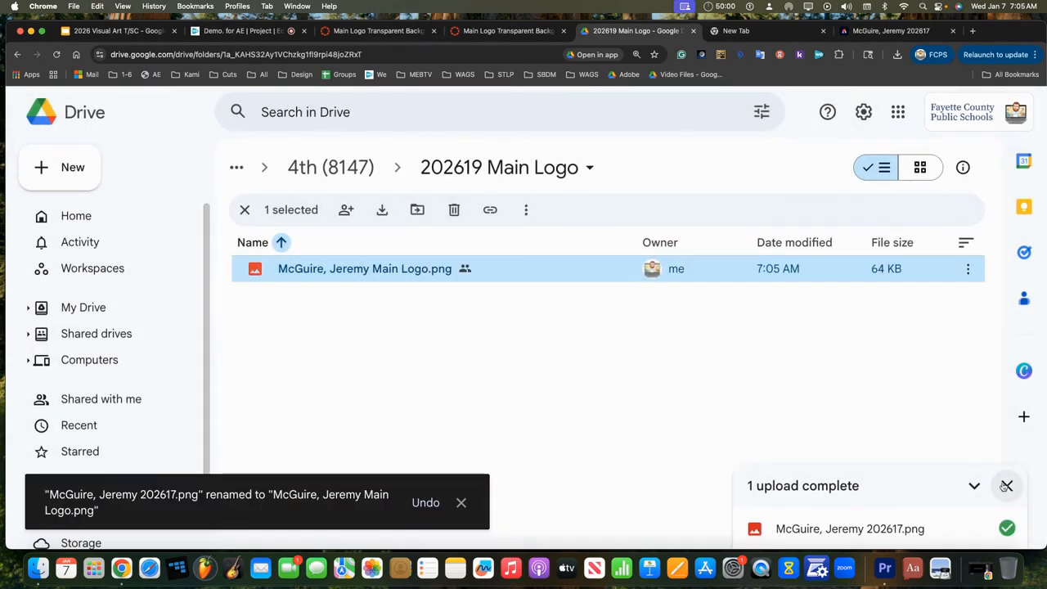
Step: Dismiss the upload and rename notices and show the folder in thumbnail grid view
{"action": "left_click", "coordinate": [1006, 486]}
{"action": "left_click", "coordinate": [922, 168]}
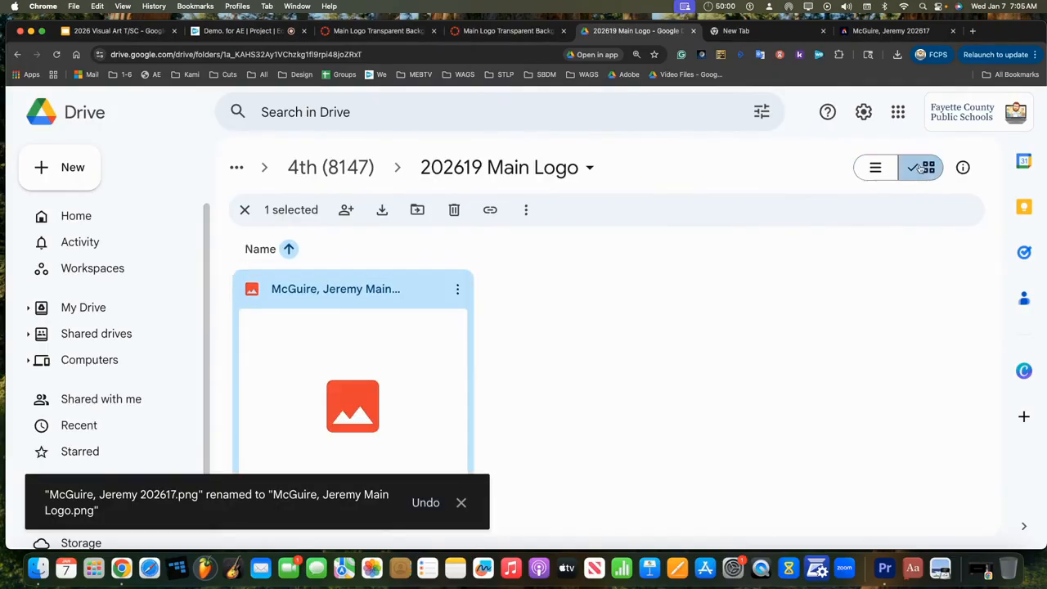
{"action": "left_click", "coordinate": [462, 504]}
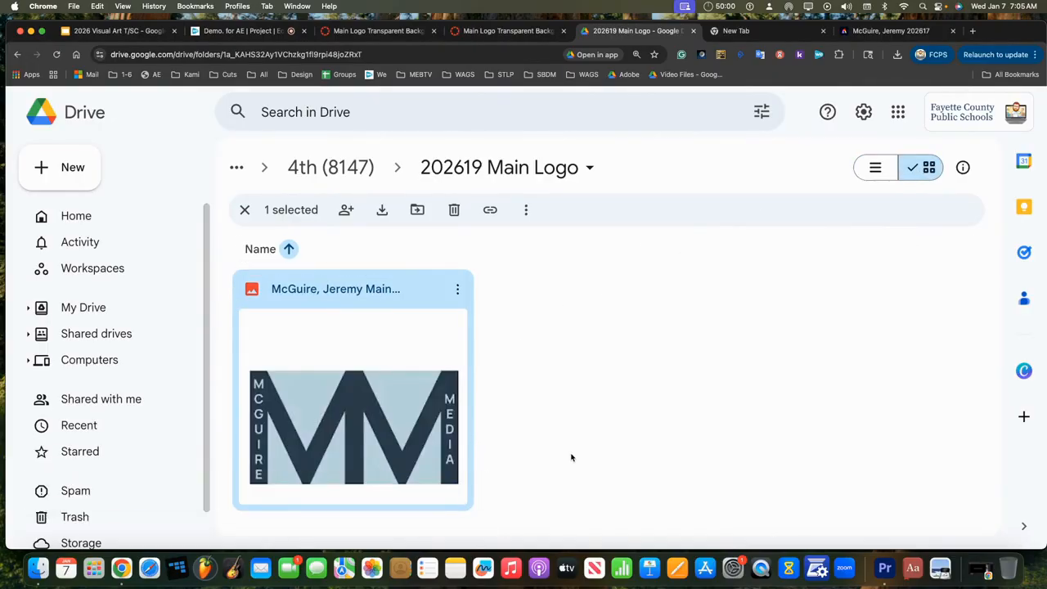